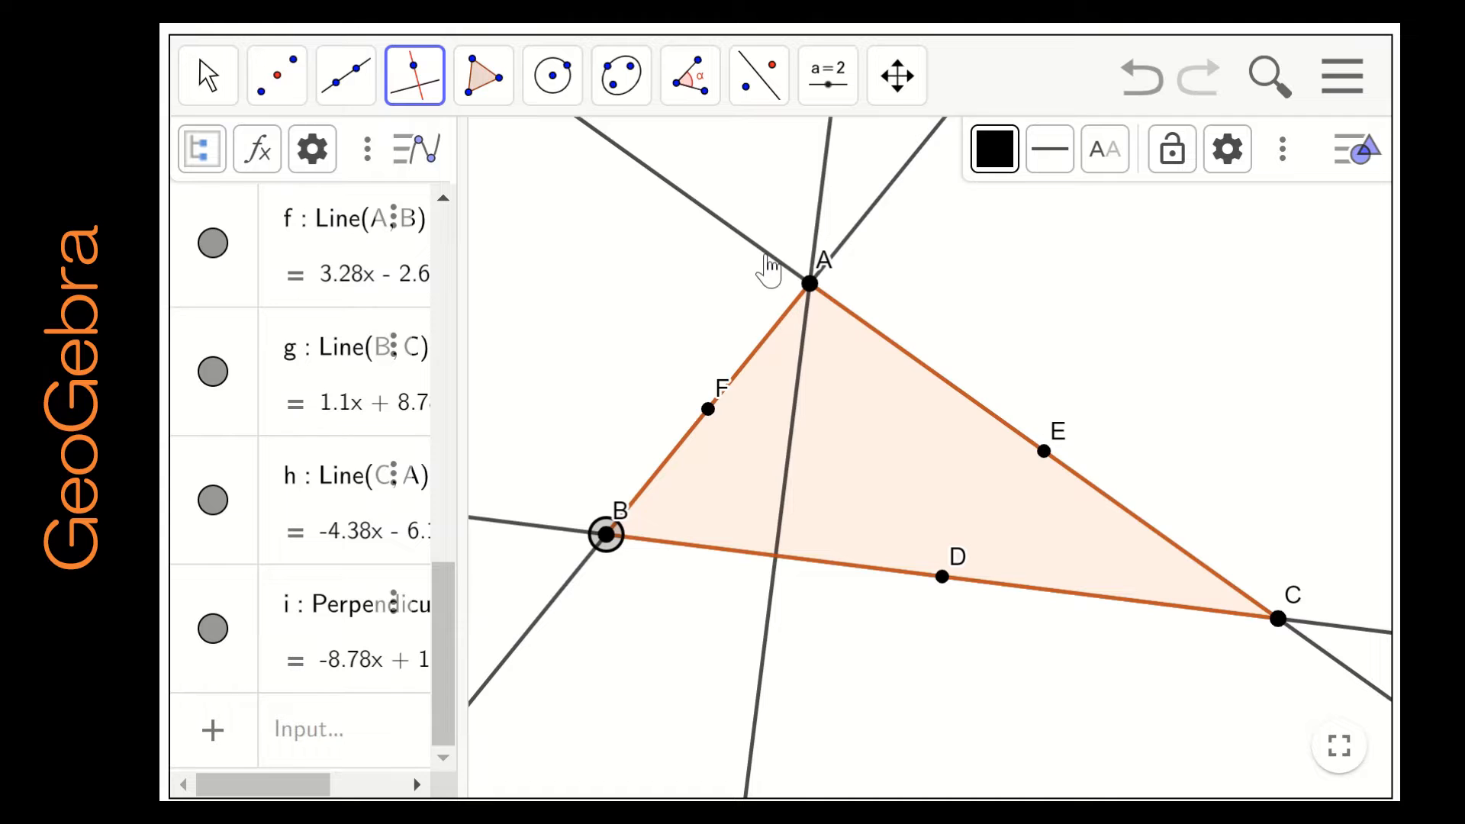
Step: Construct the perpendicular through B to line CA and the perpendicular through C to line AB
{"action": "left_click", "coordinate": [766, 252]}
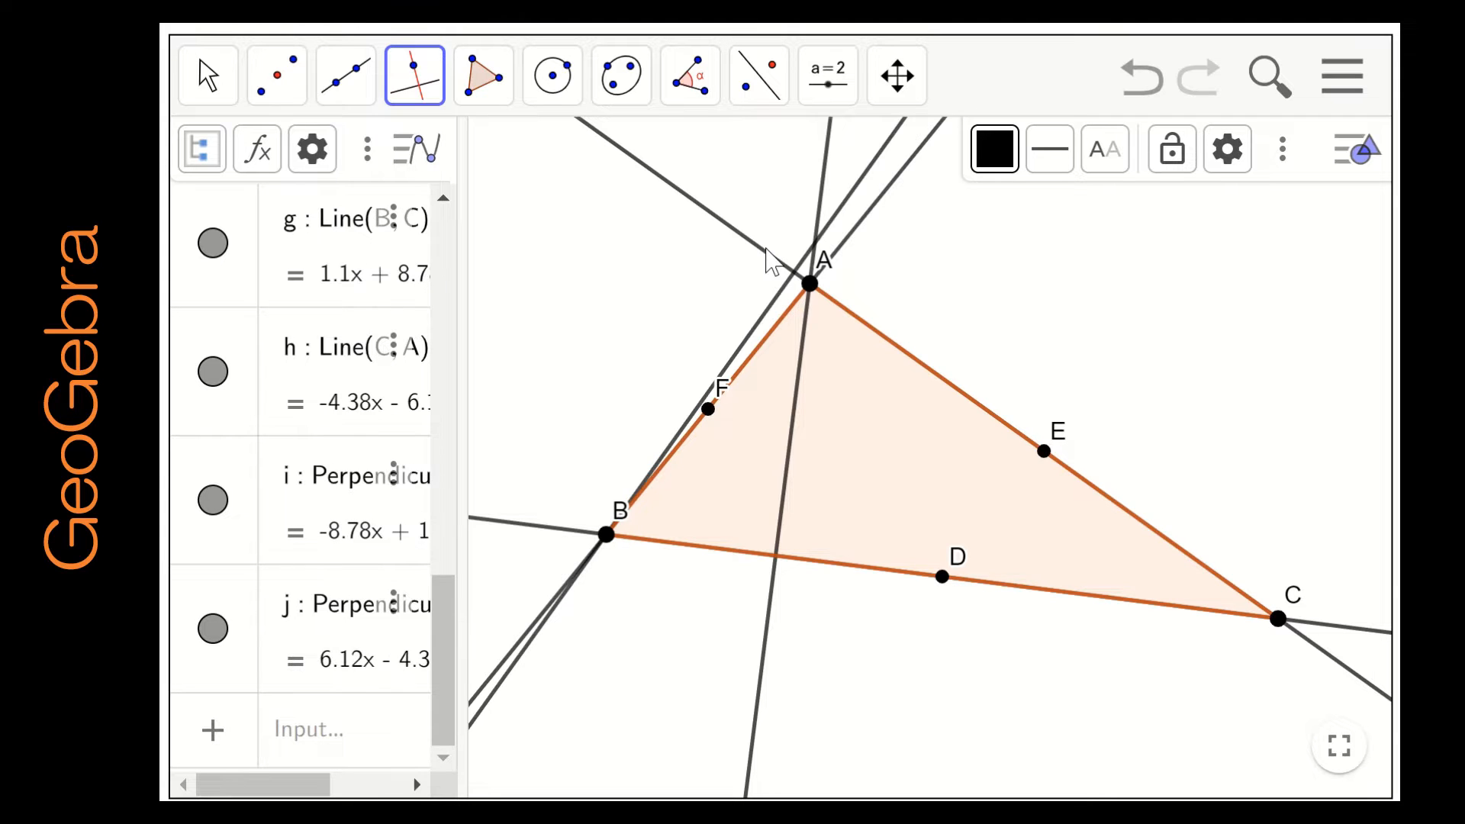
{"action": "left_click", "coordinate": [1278, 619]}
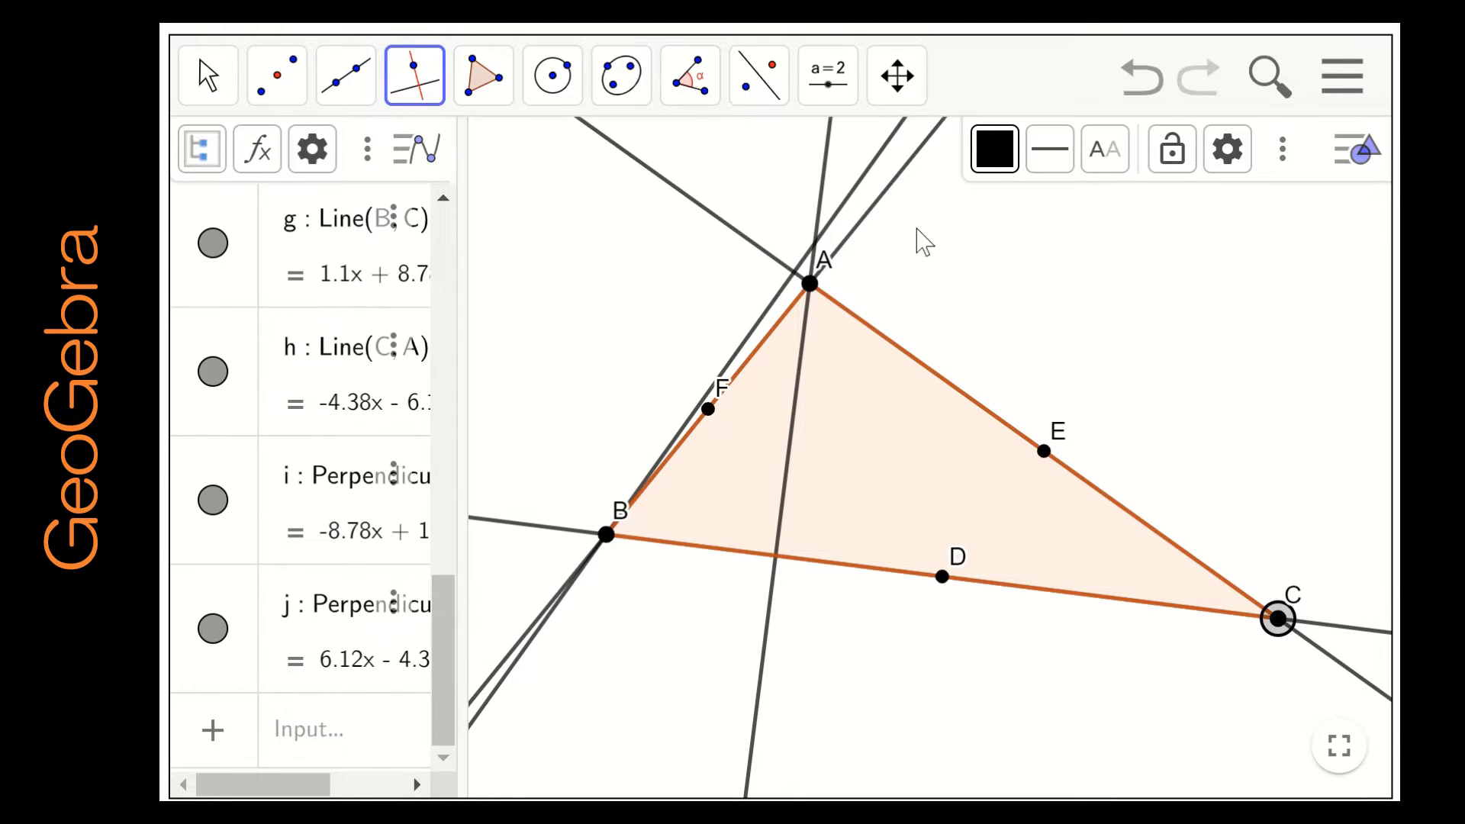
{"action": "left_click", "coordinate": [882, 197]}
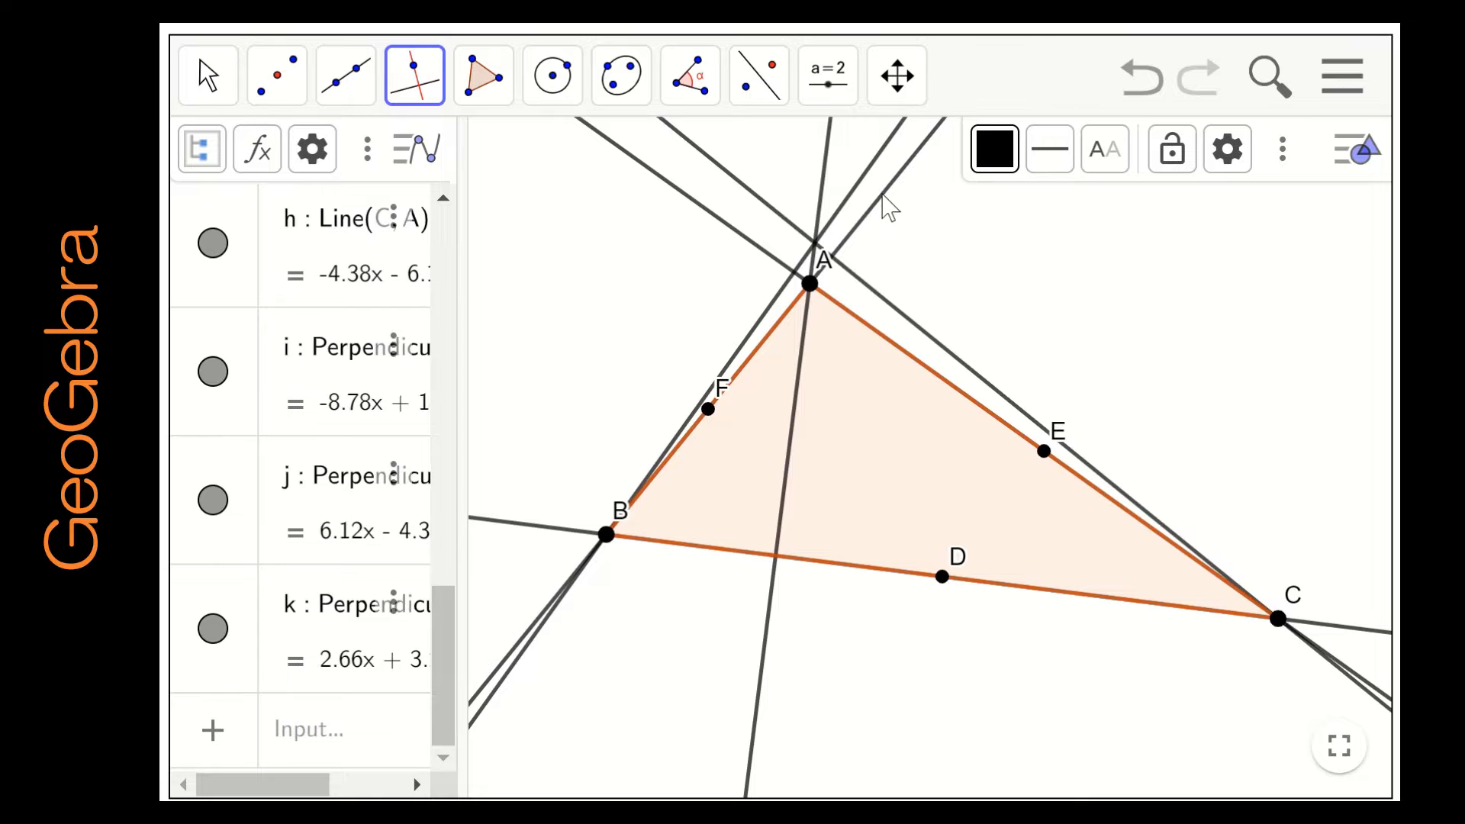
Step: Mark the intersection of the altitude from A with side BC using the Point tool
{"action": "left_click", "coordinate": [277, 80]}
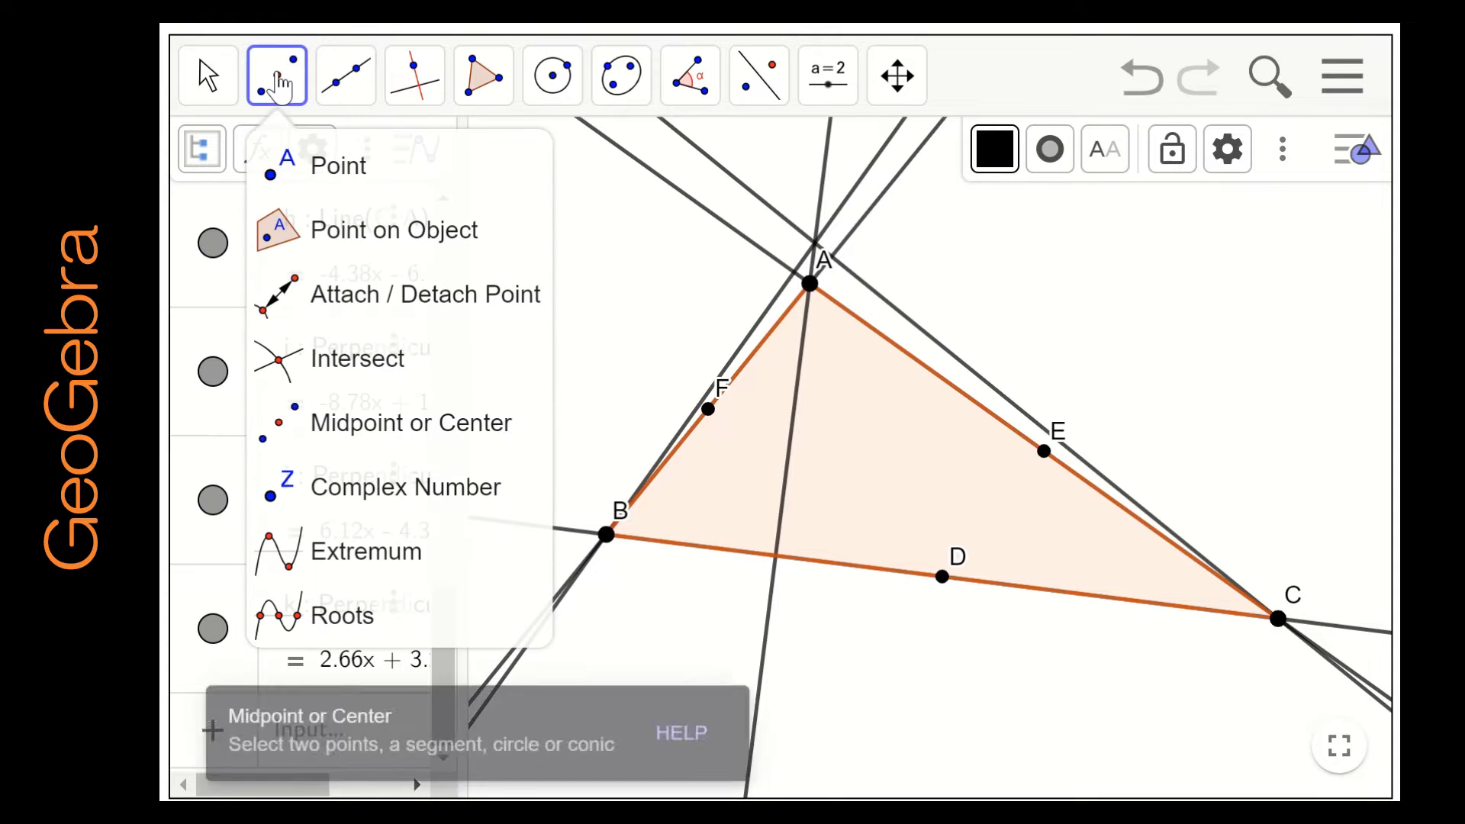
{"action": "left_click", "coordinate": [310, 152]}
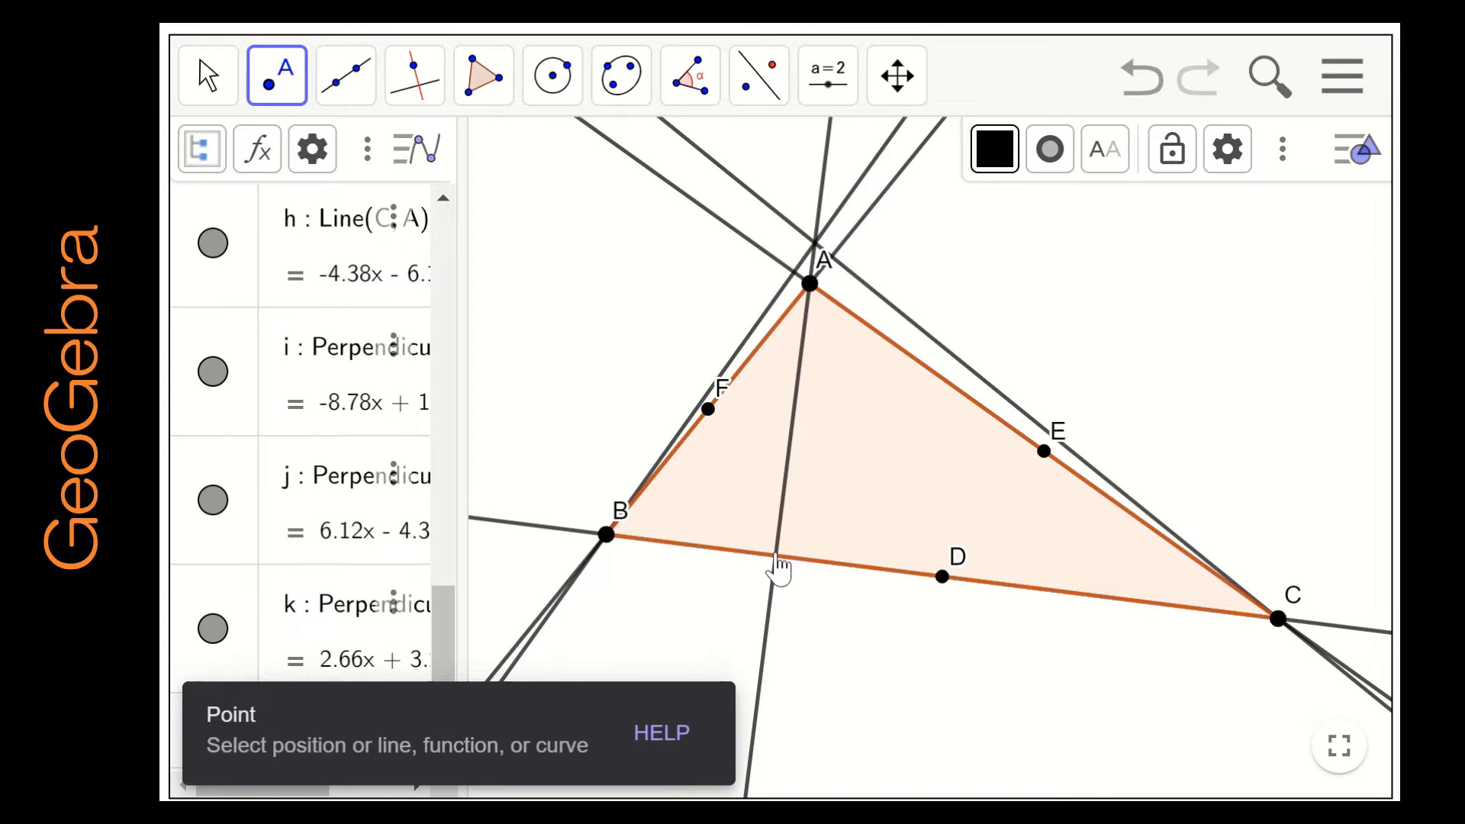
{"action": "left_click", "coordinate": [776, 556]}
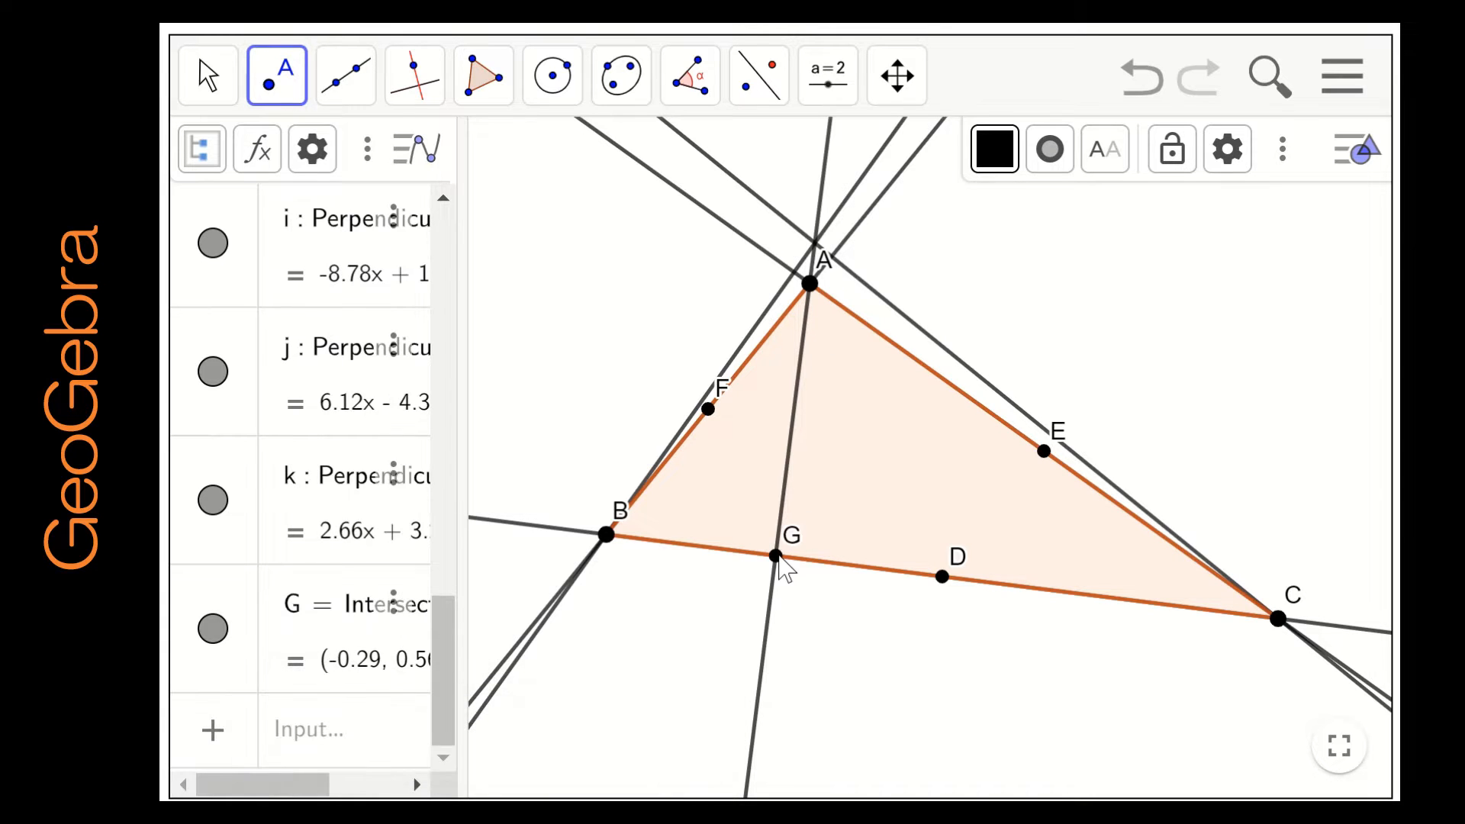
{"action": "left_click", "coordinate": [788, 267]}
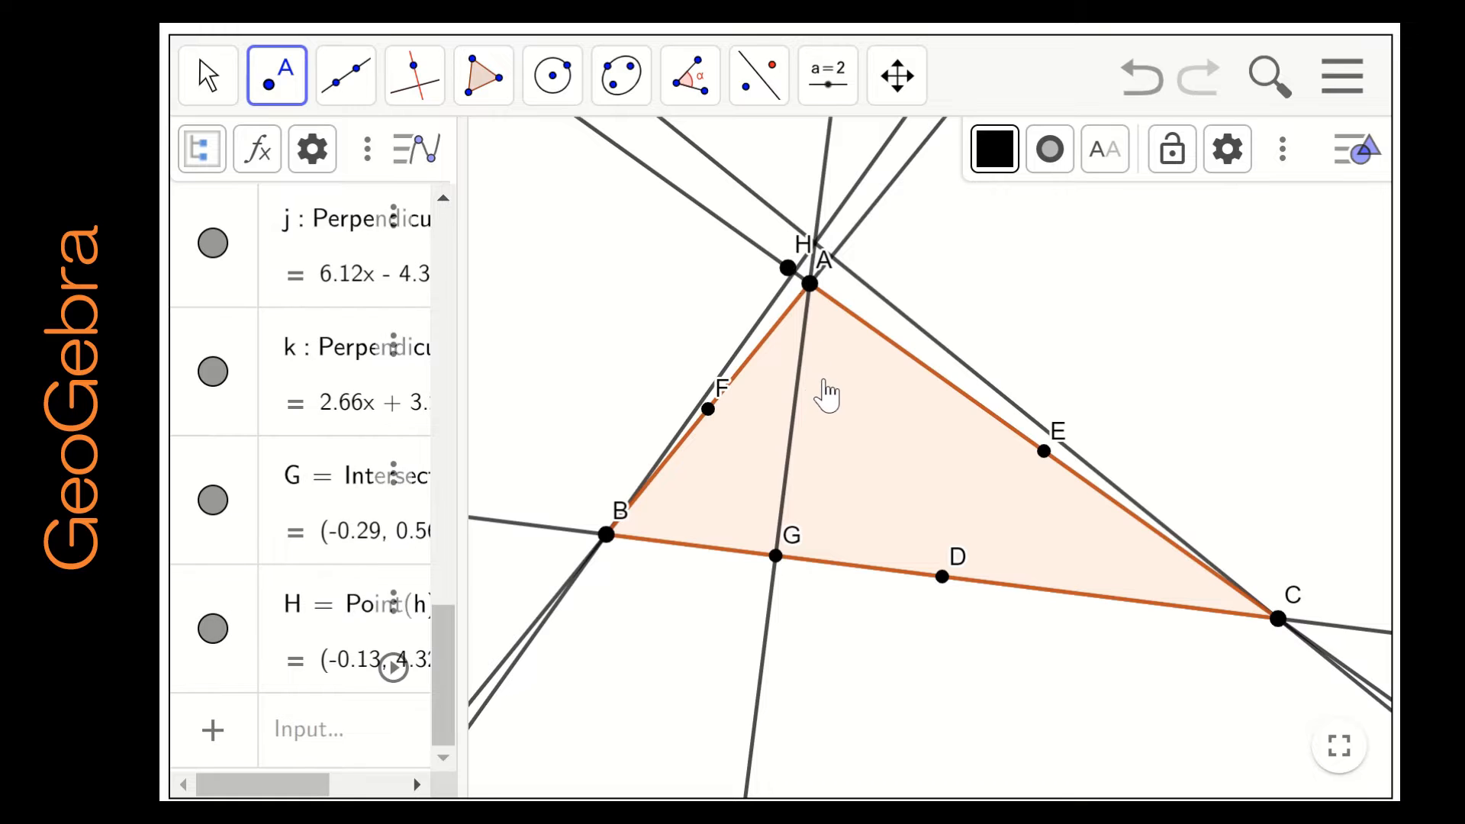
{"action": "left_click", "coordinate": [1136, 84]}
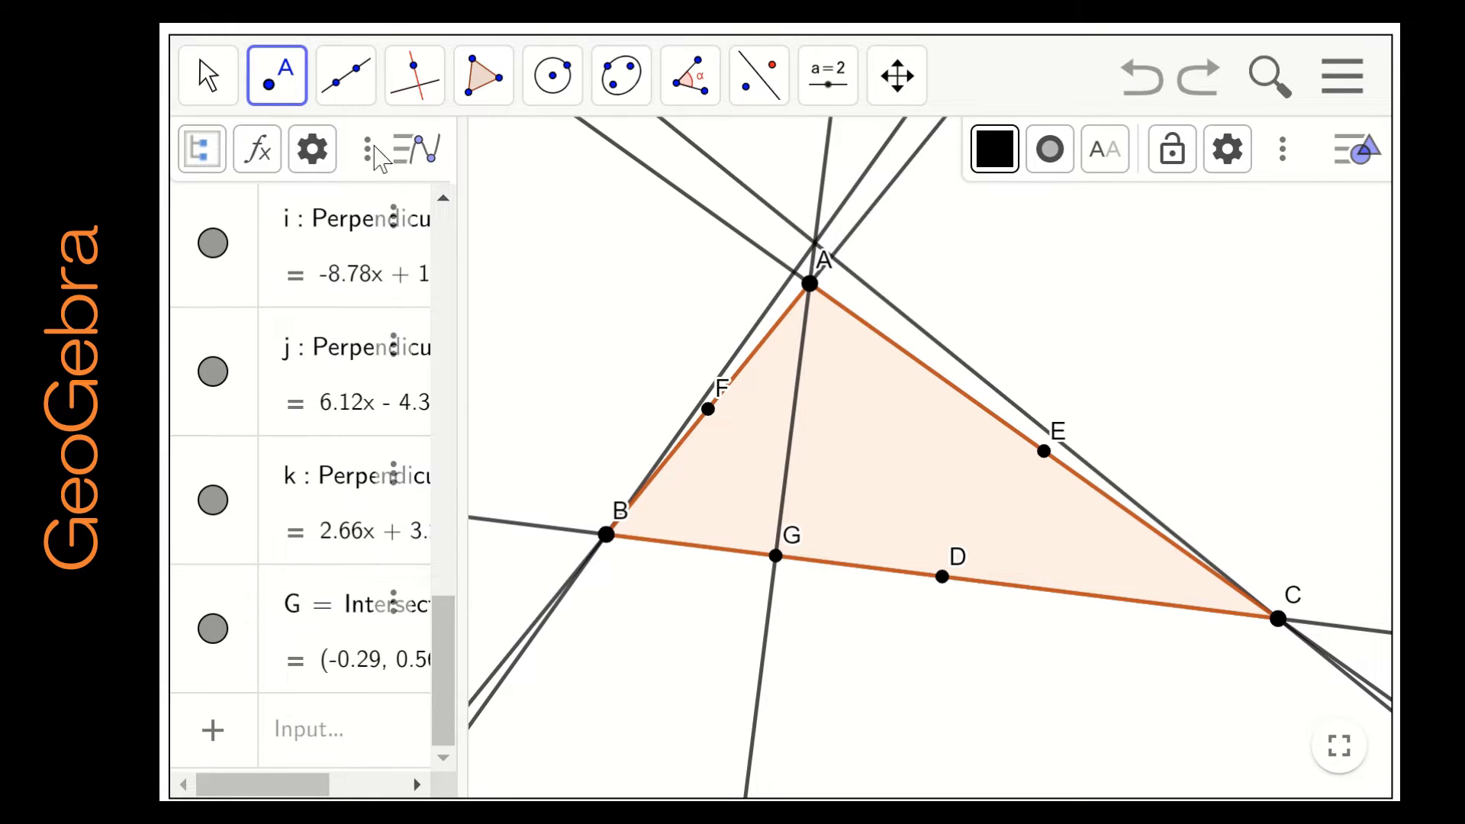
Step: Move vertex A so the altitudes cross inside the triangle, and mark where the altitude from B meets side AC
{"action": "left_click", "coordinate": [208, 80]}
{"action": "left_click_drag", "start_coordinate": [807, 294], "coordinate": [706, 244]}
{"action": "left_click", "coordinate": [277, 76]}
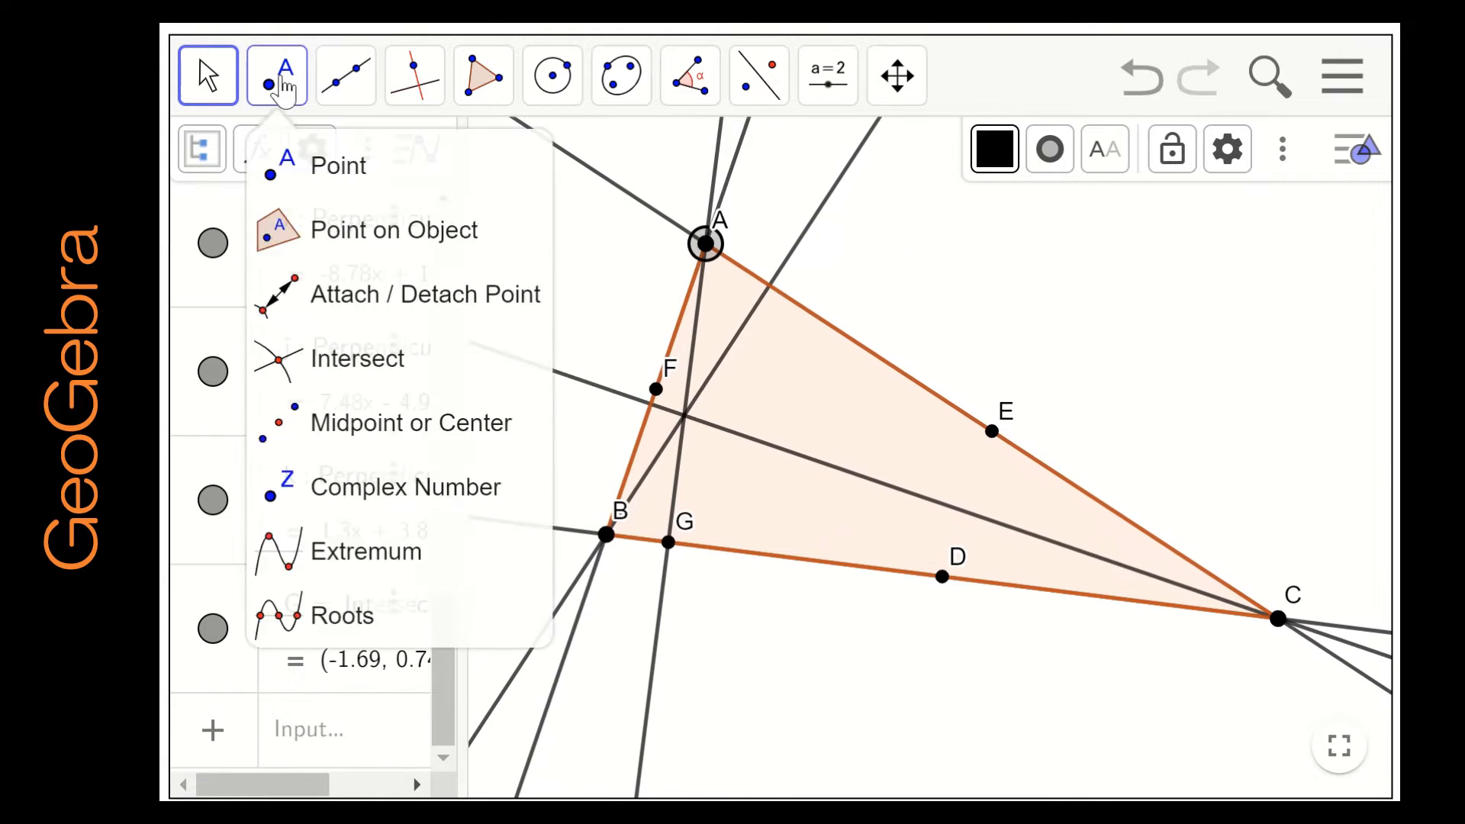
{"action": "left_click", "coordinate": [316, 164]}
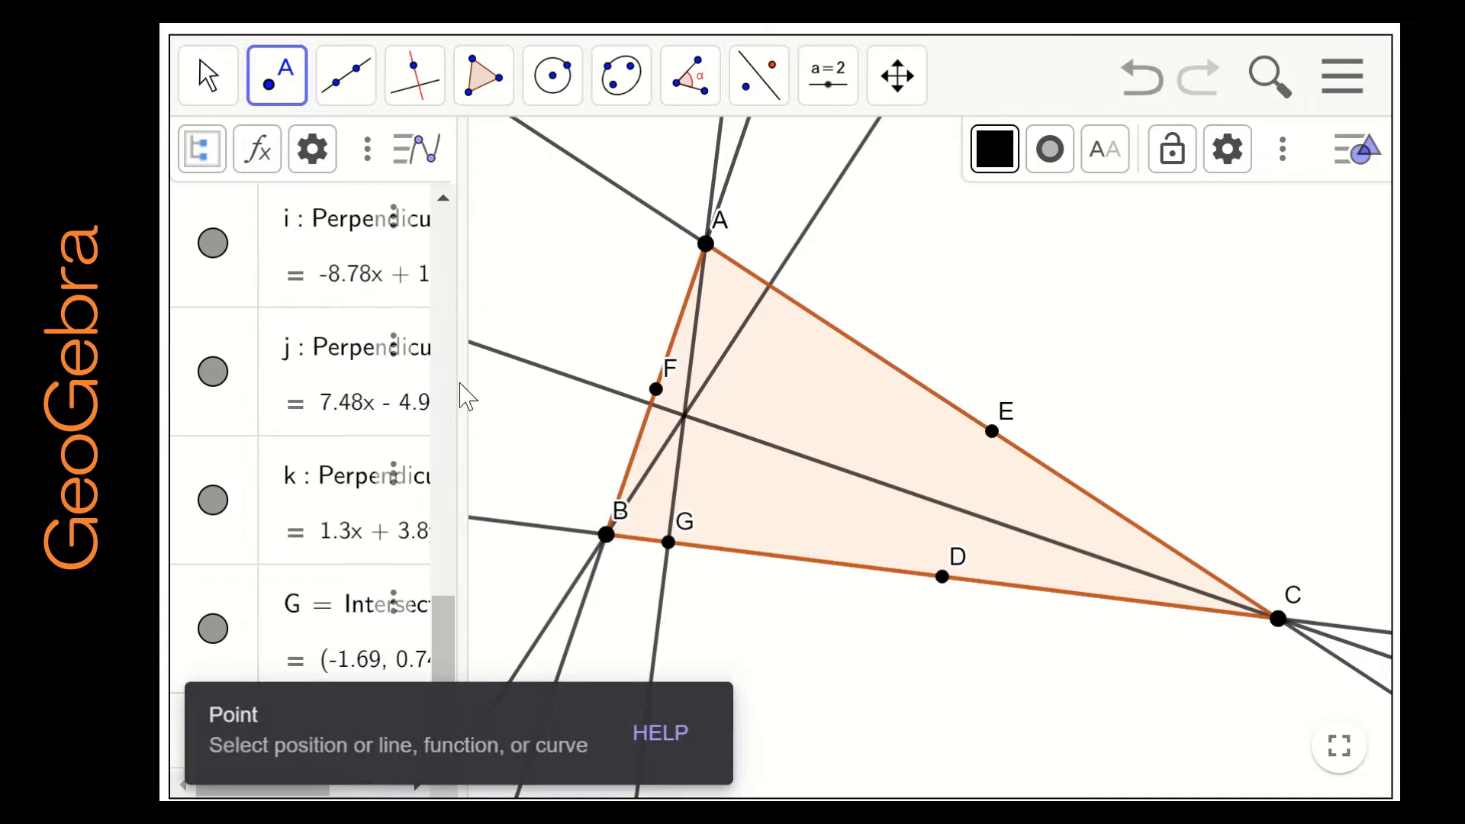
{"action": "left_click", "coordinate": [770, 286]}
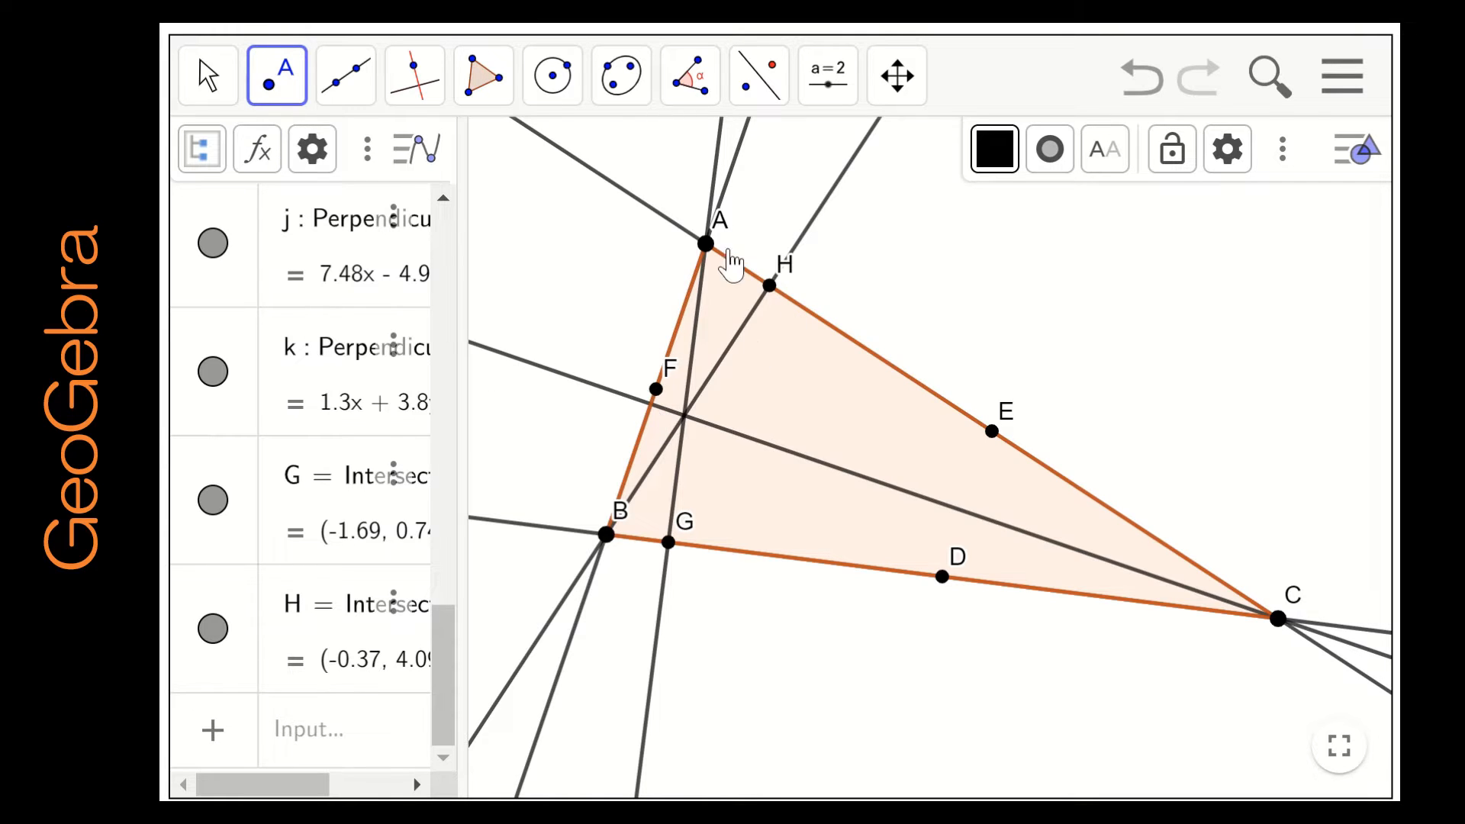
Step: Move vertex A farther from side BC and mark where the altitude from C meets side AB
{"action": "left_click", "coordinate": [184, 96]}
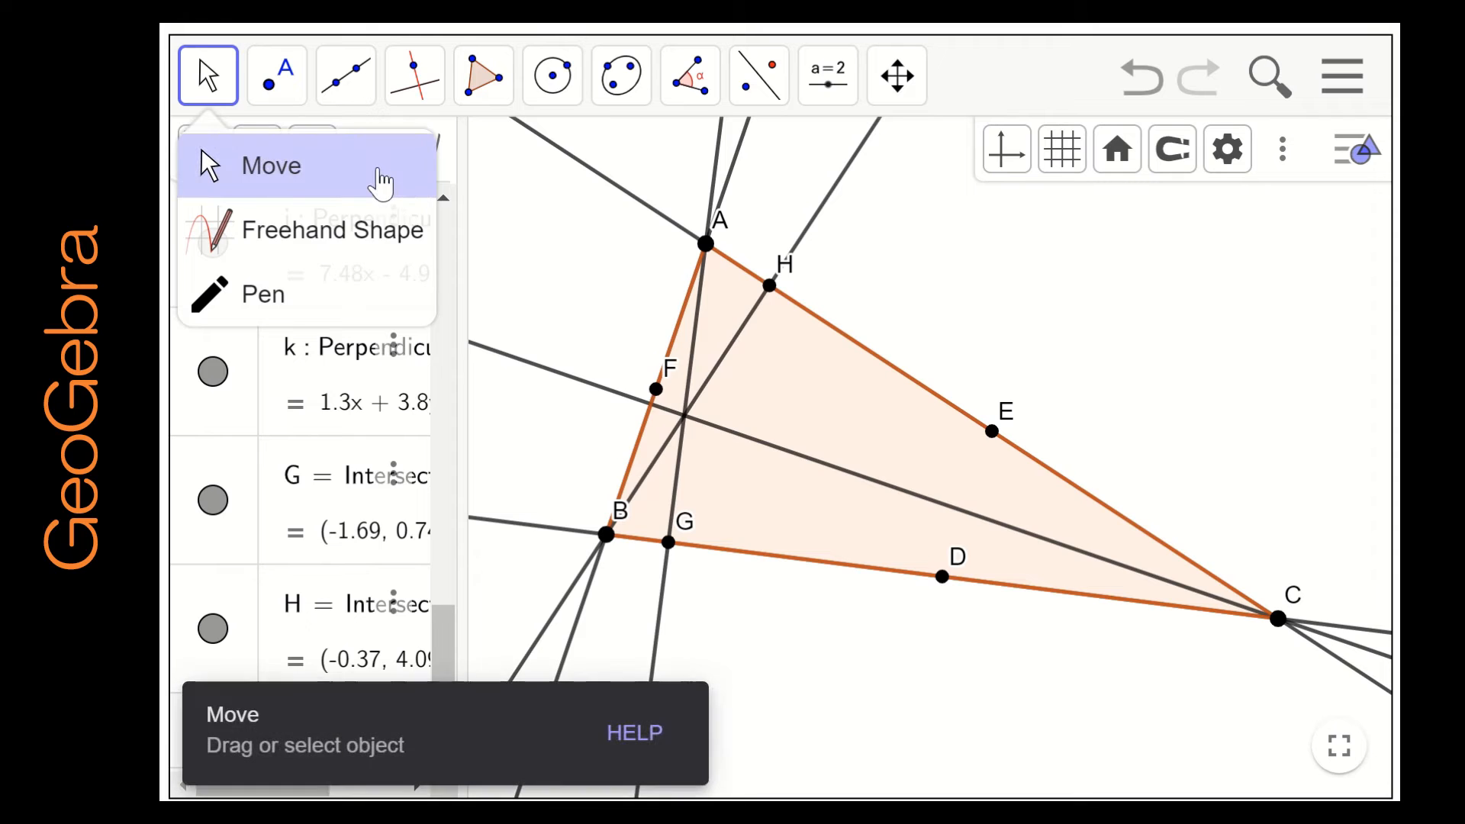
{"action": "left_click", "coordinate": [379, 186]}
{"action": "left_click_drag", "start_coordinate": [715, 251], "coordinate": [692, 178]}
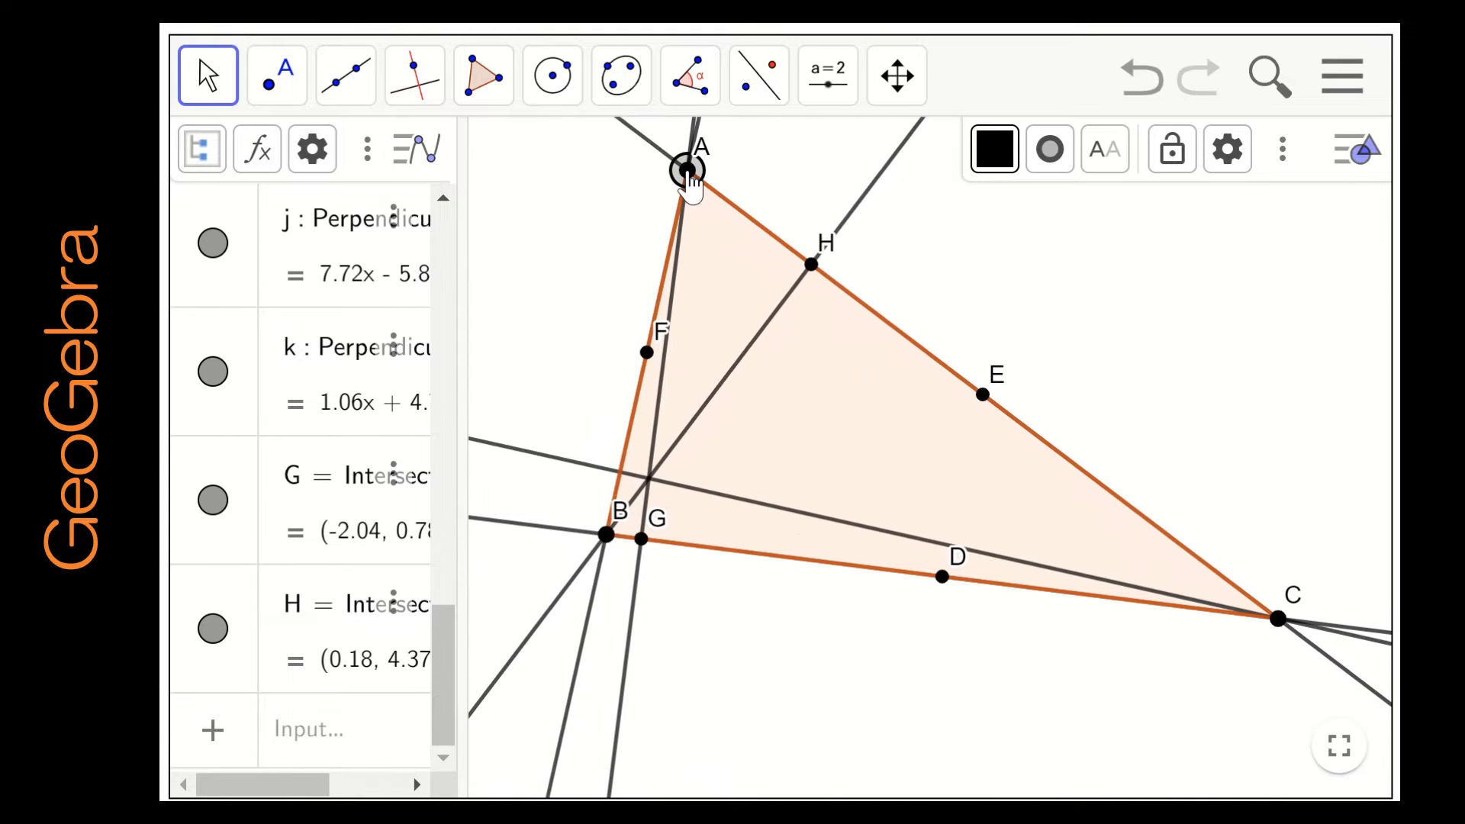
{"action": "left_click", "coordinate": [280, 75]}
{"action": "left_click", "coordinate": [338, 165]}
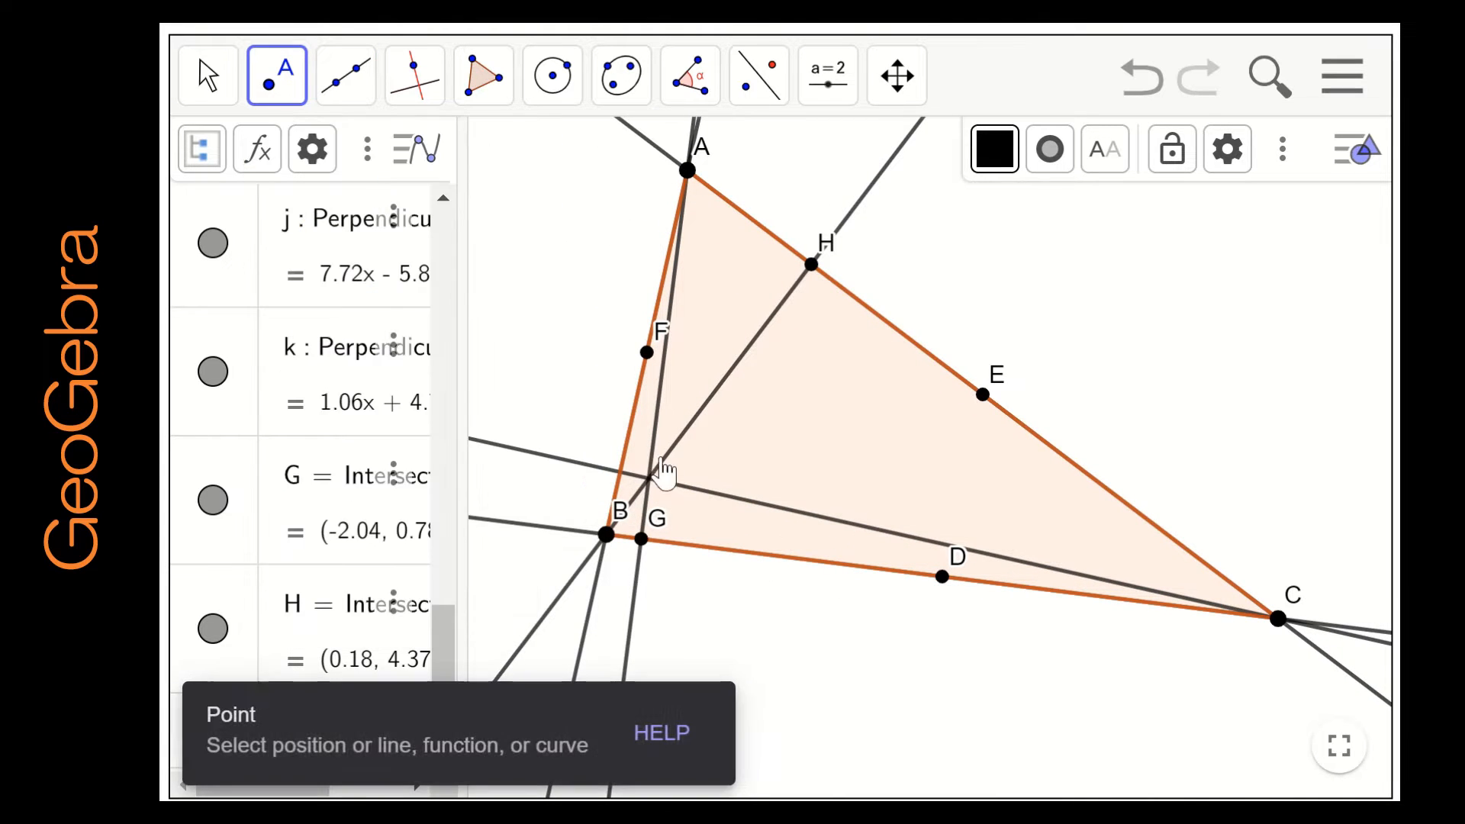
{"action": "left_click", "coordinate": [620, 472]}
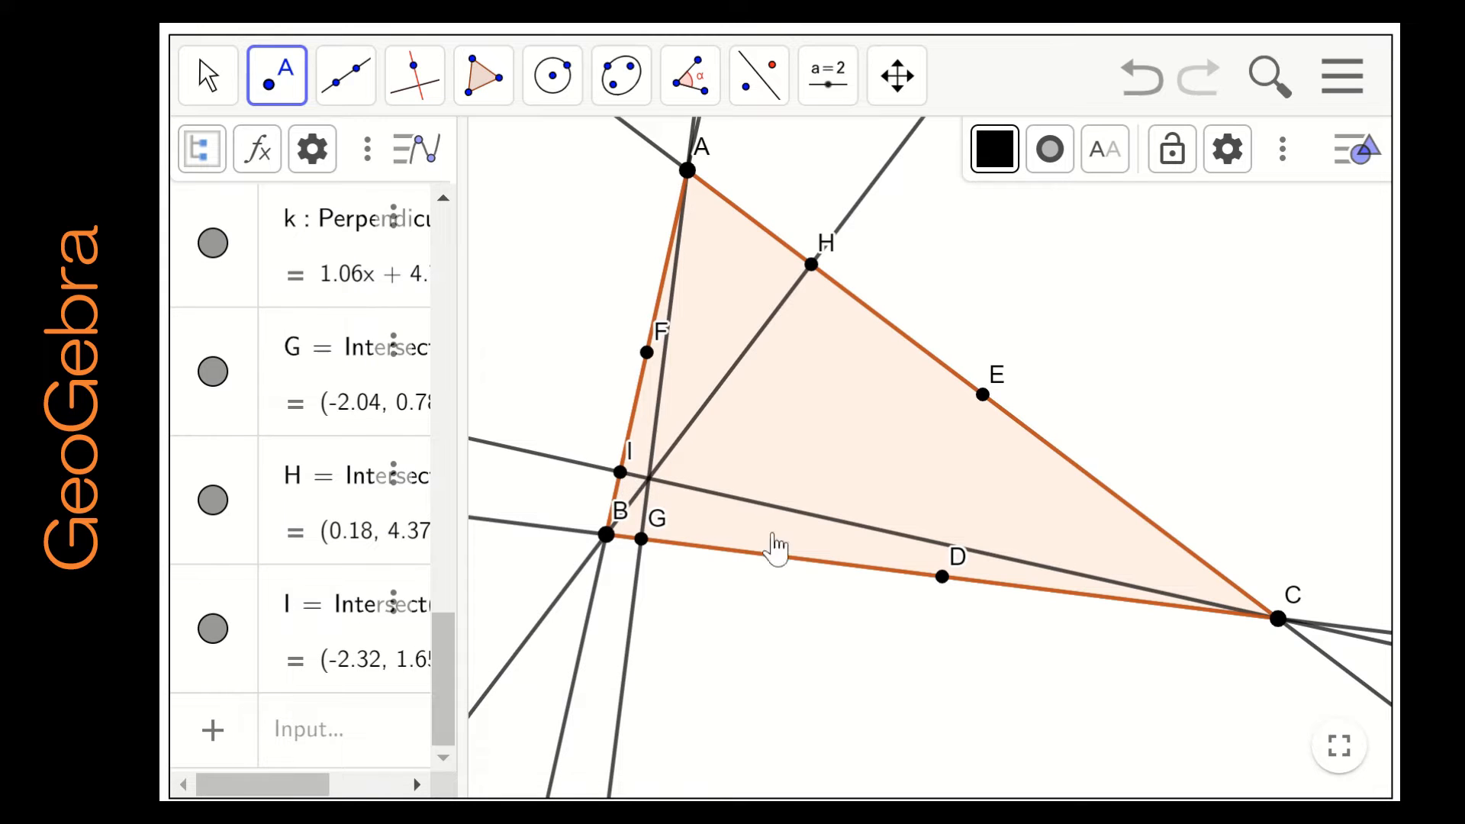
Step: Move vertex A slightly closer to side BC and rename the altitude foot on BC to A'
{"action": "left_click", "coordinate": [208, 88]}
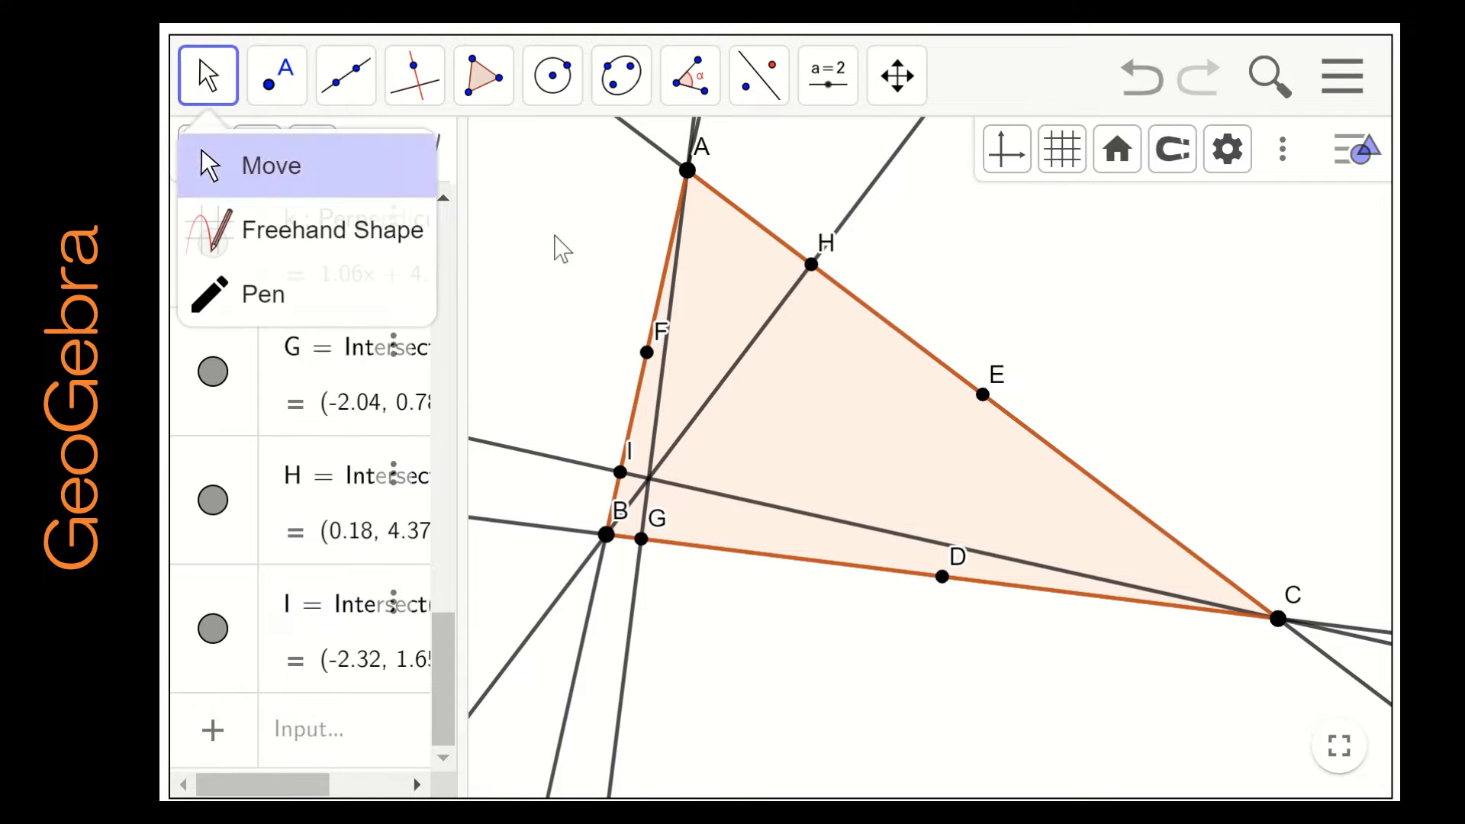
{"action": "left_click_drag", "start_coordinate": [688, 172], "coordinate": [715, 236]}
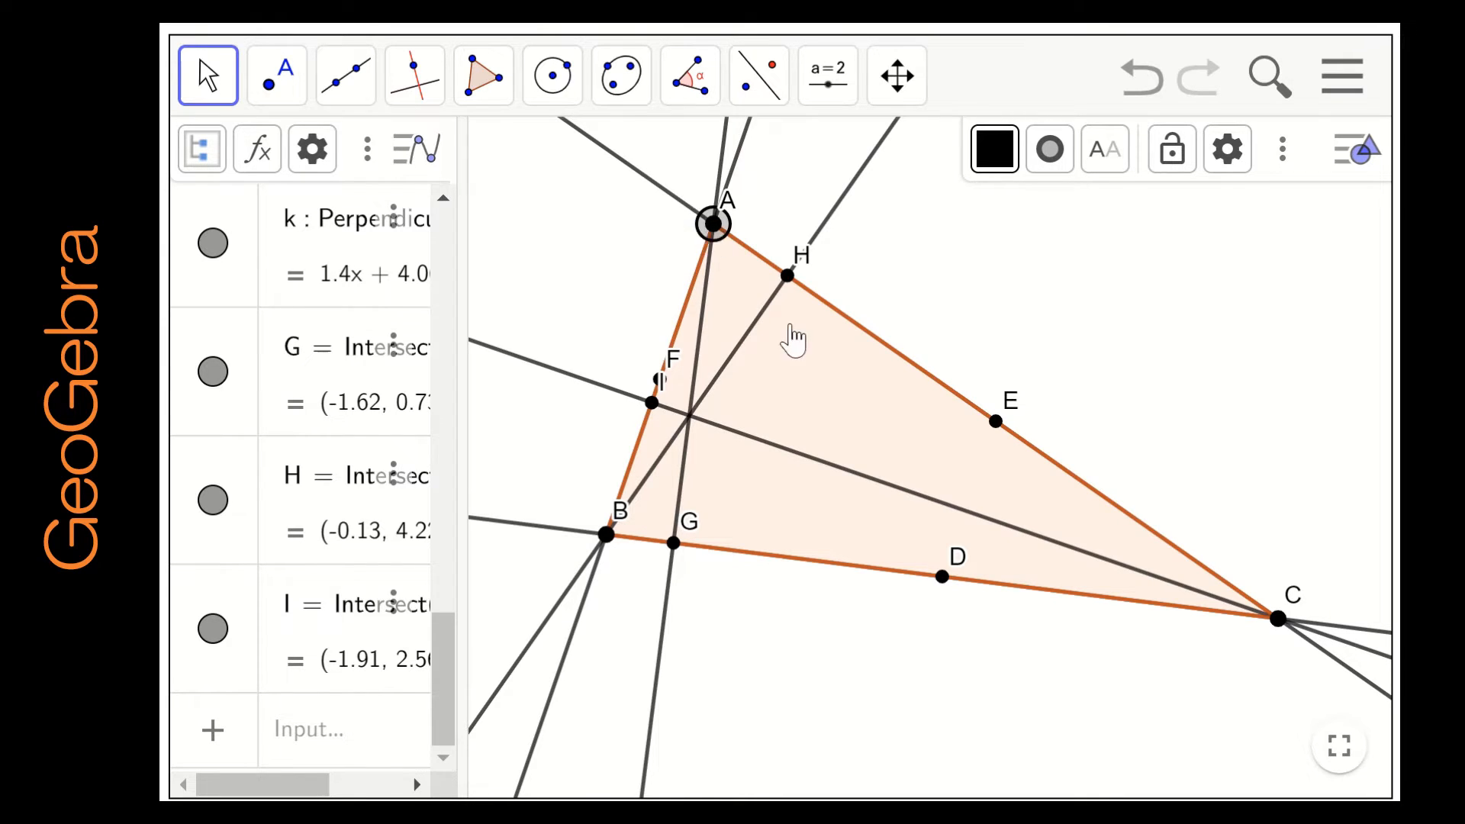
{"action": "left_click", "coordinate": [674, 544]}
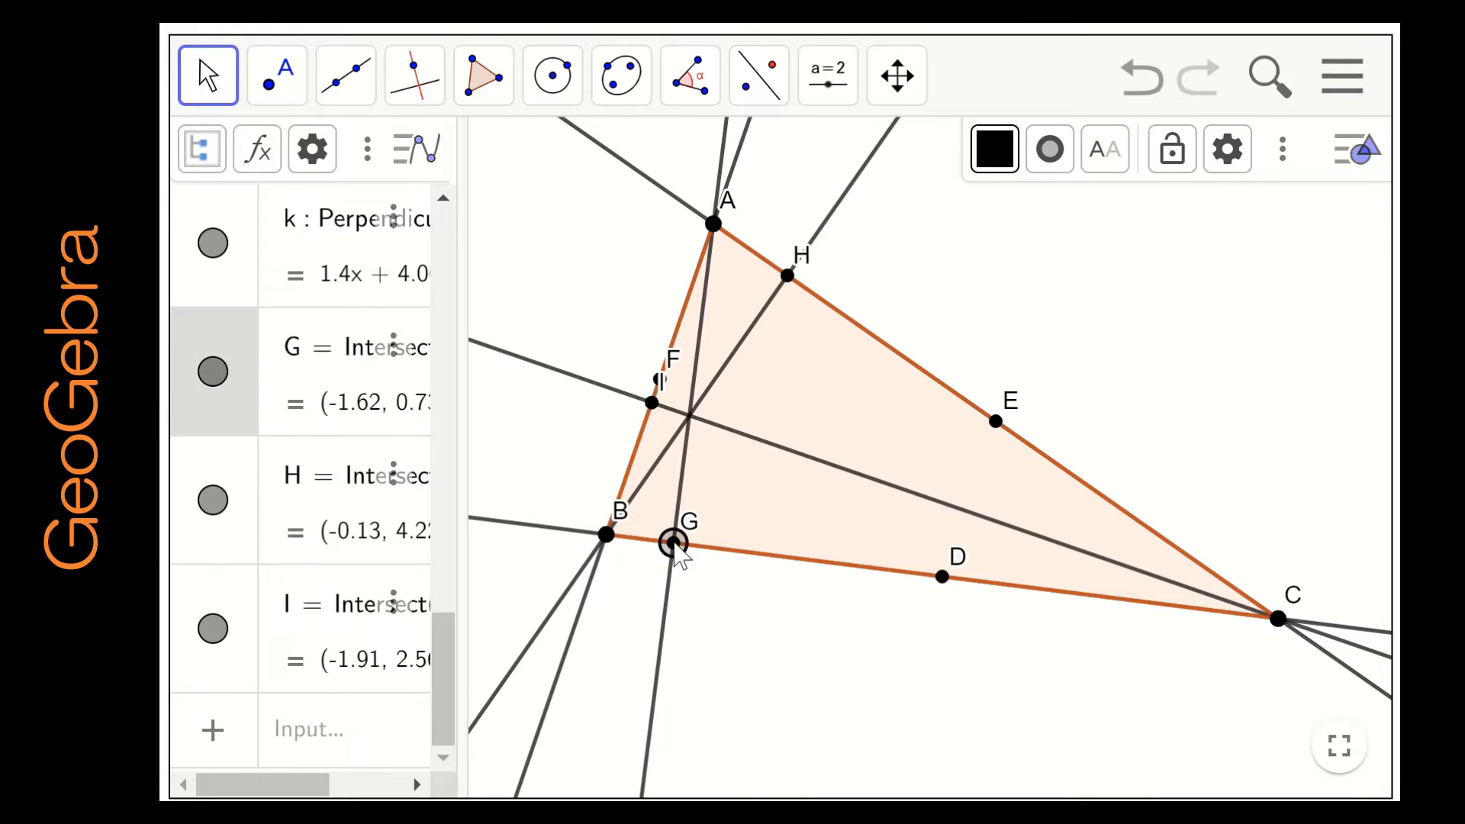
{"action": "right_click", "coordinate": [674, 543]}
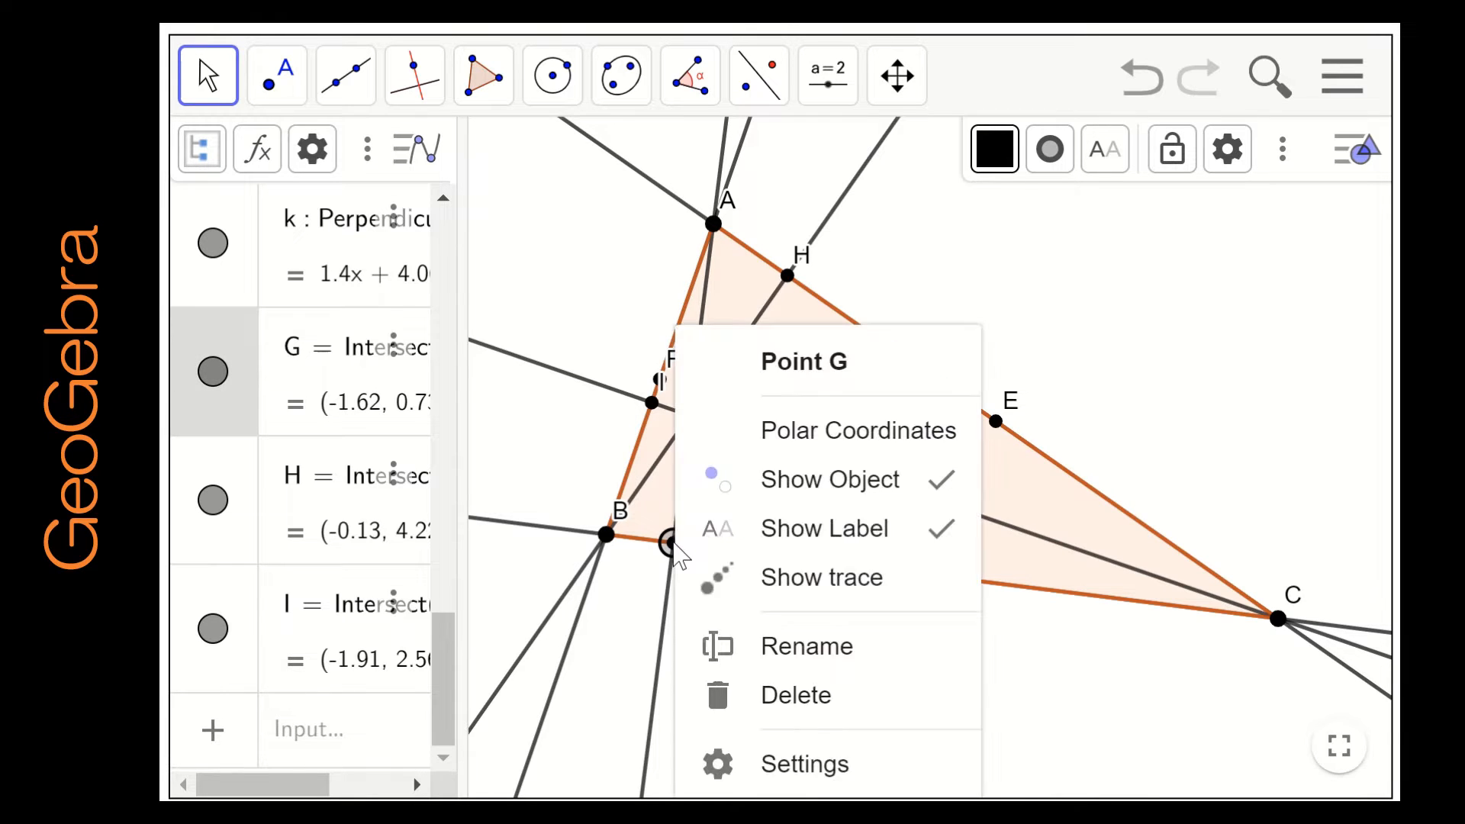
{"action": "left_click", "coordinate": [752, 647]}
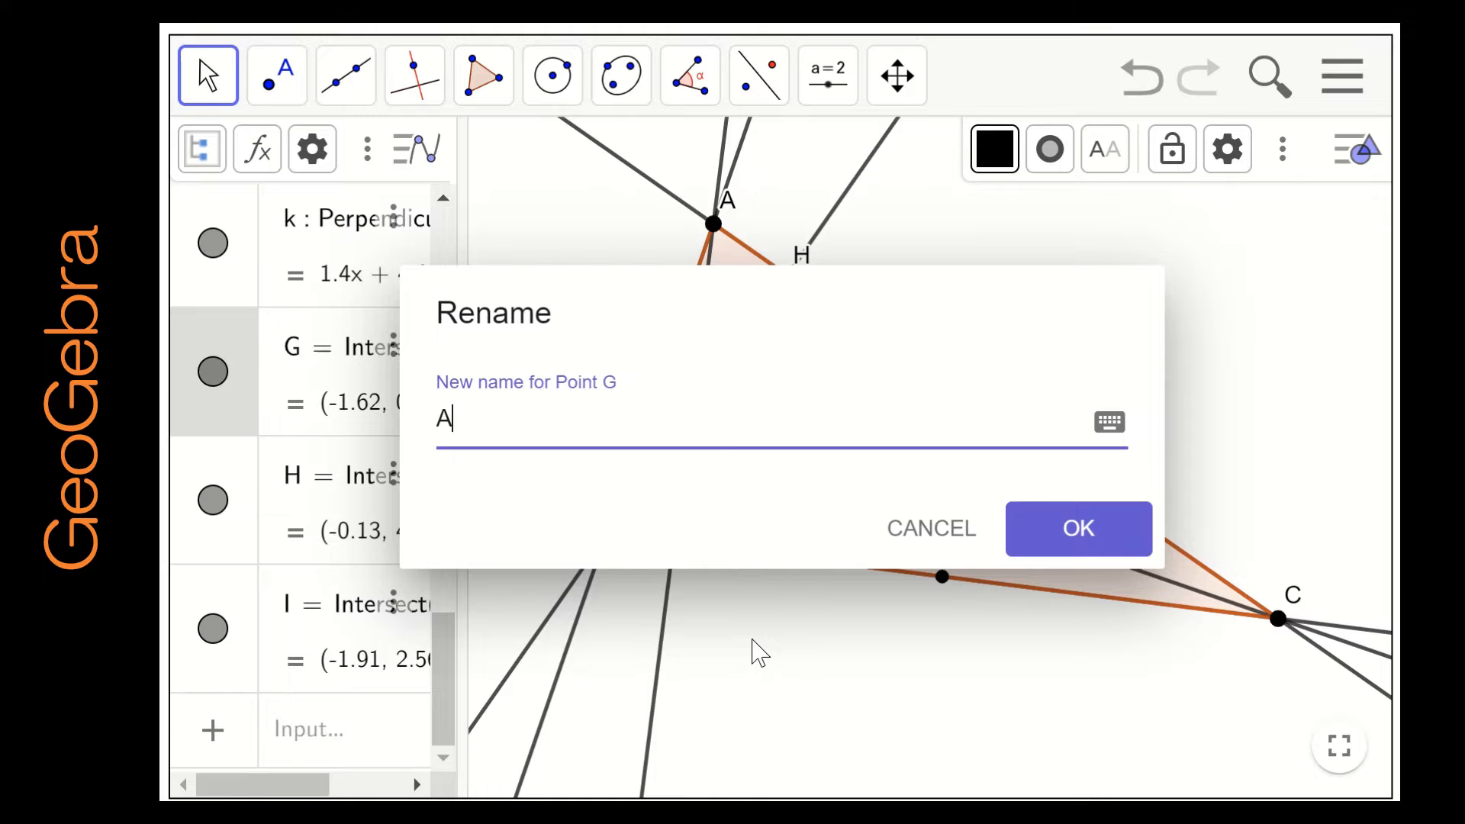
{"action": "key", "text": "Return"}
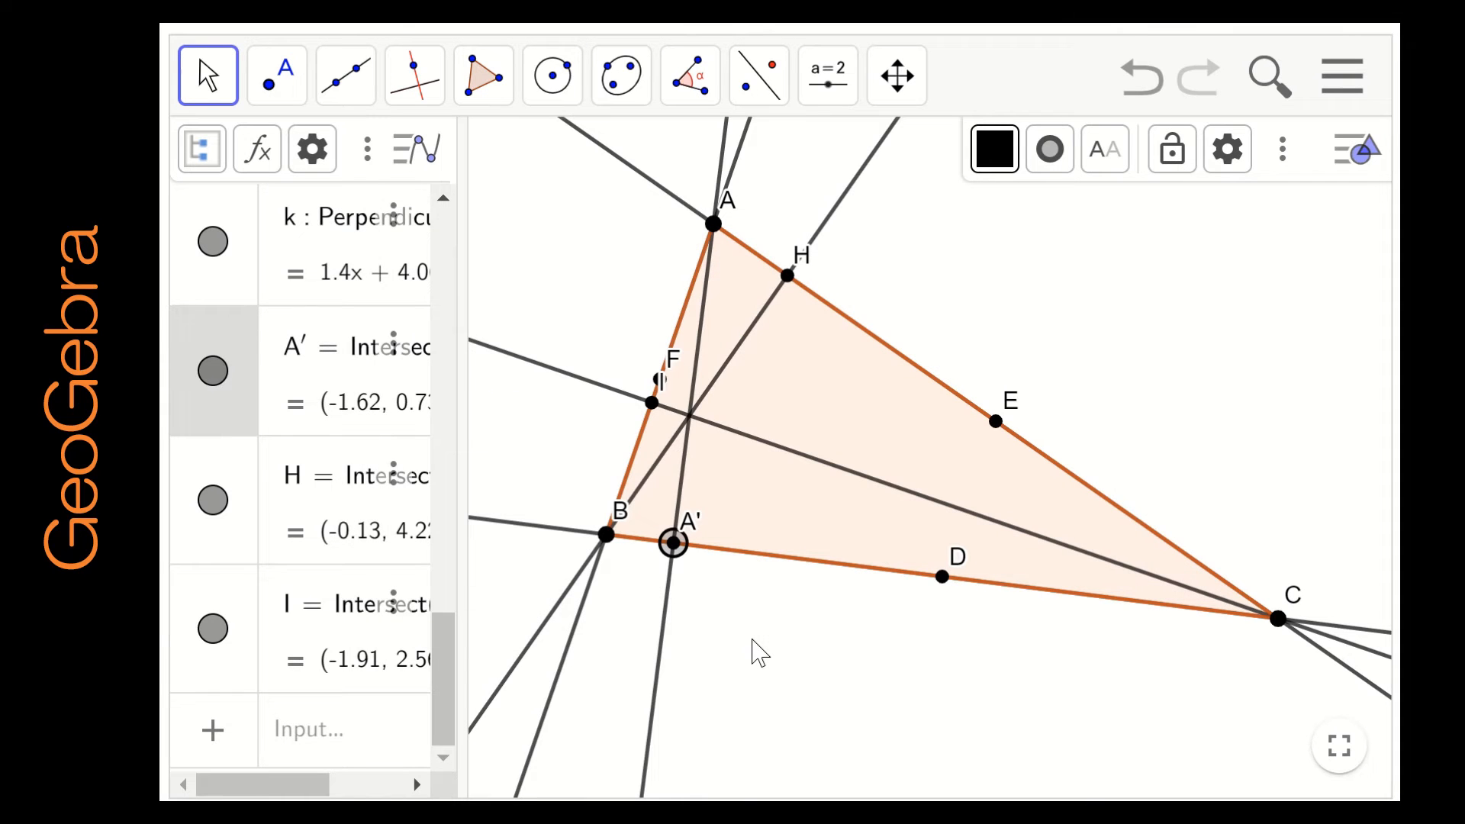
Step: Rename the altitude foot on side AC to B' and the one on side AB to C'
{"action": "right_click", "coordinate": [788, 276]}
{"action": "left_click", "coordinate": [865, 595]}
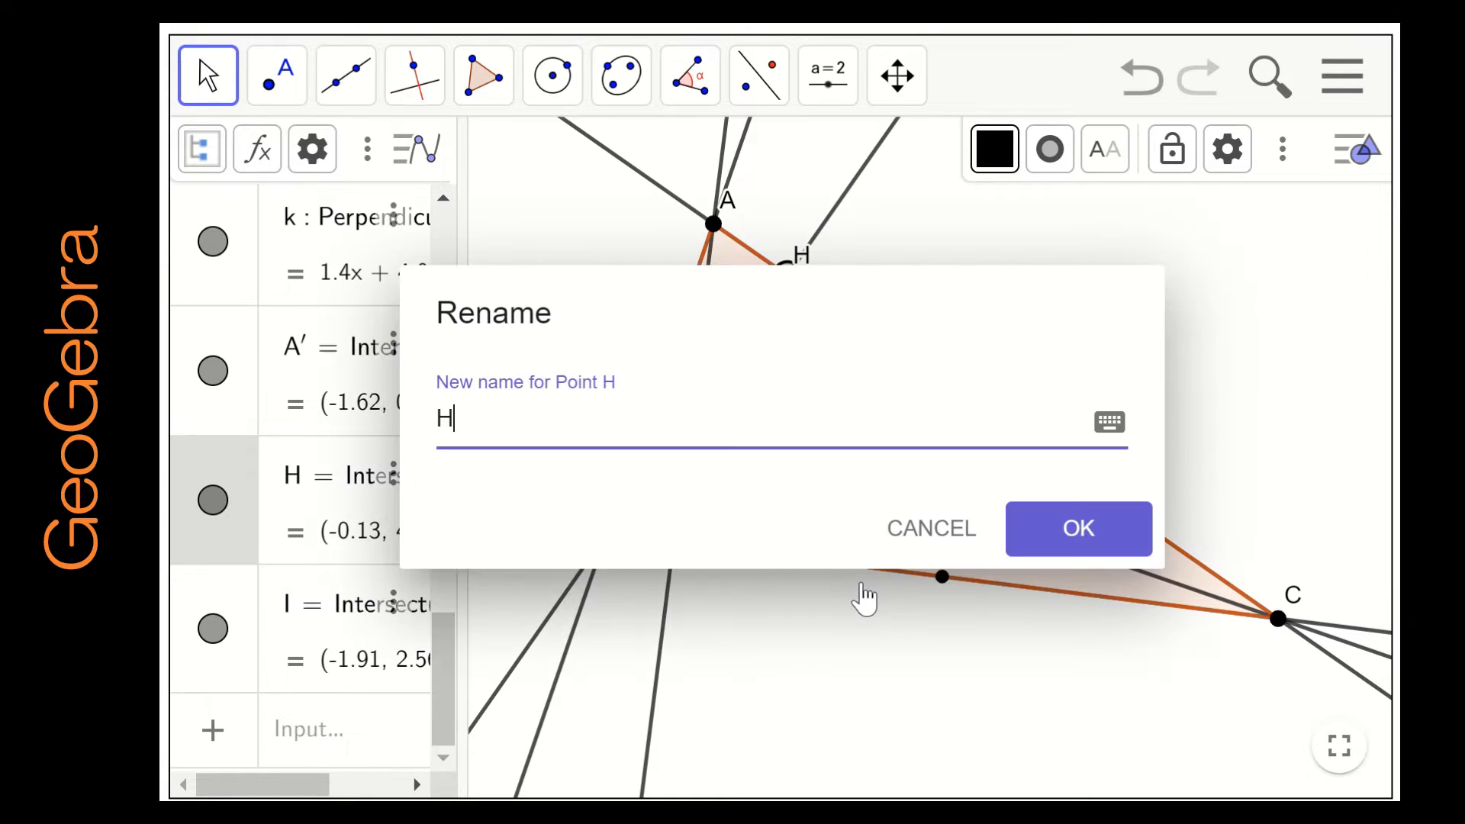
{"action": "type", "text": "B'"}
{"action": "key", "text": "Return"}
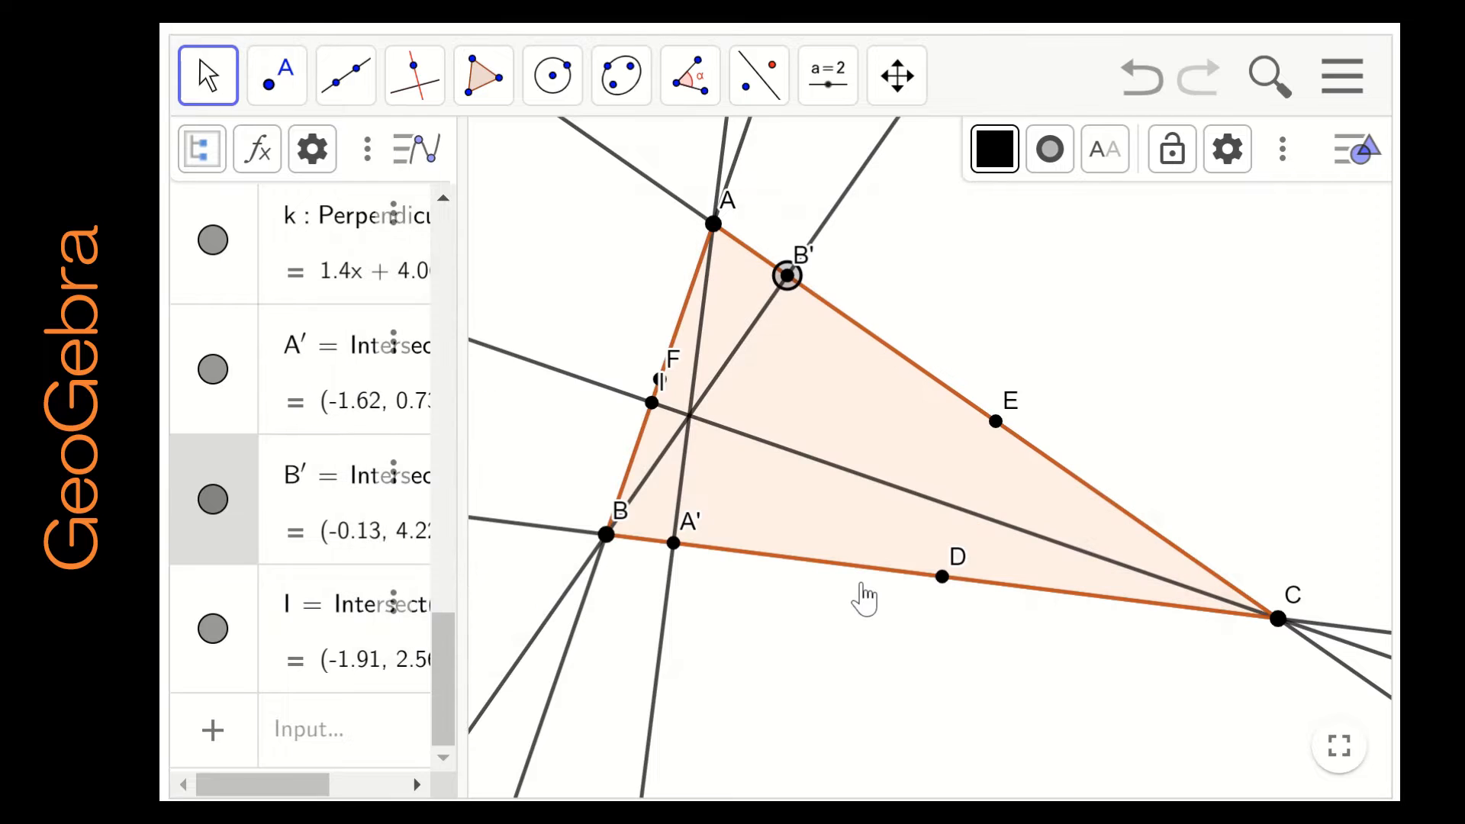
{"action": "right_click", "coordinate": [650, 408]}
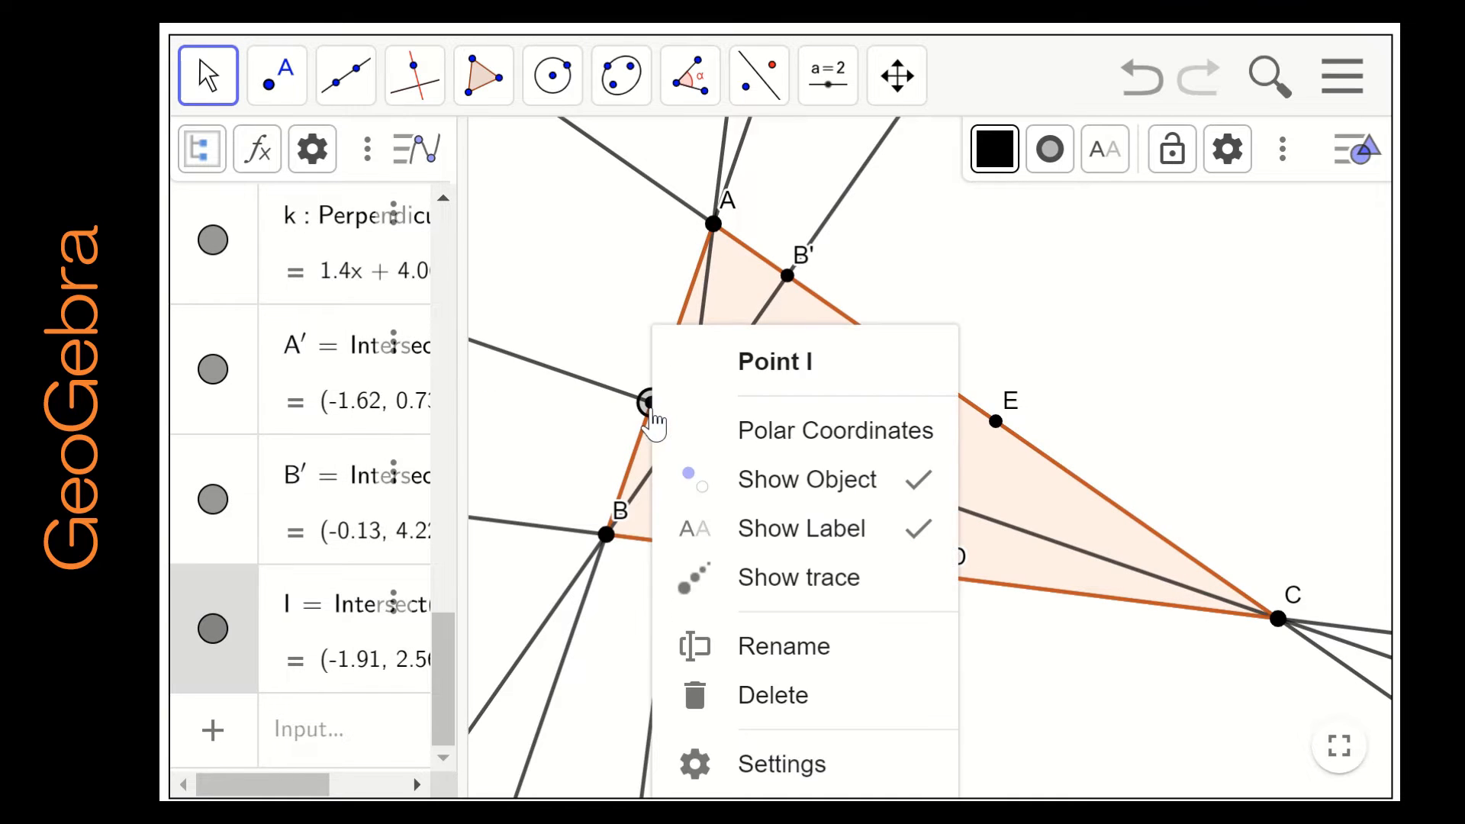
{"action": "left_click", "coordinate": [755, 650]}
{"action": "type", "text": "C'"}
{"action": "key", "text": "Return"}
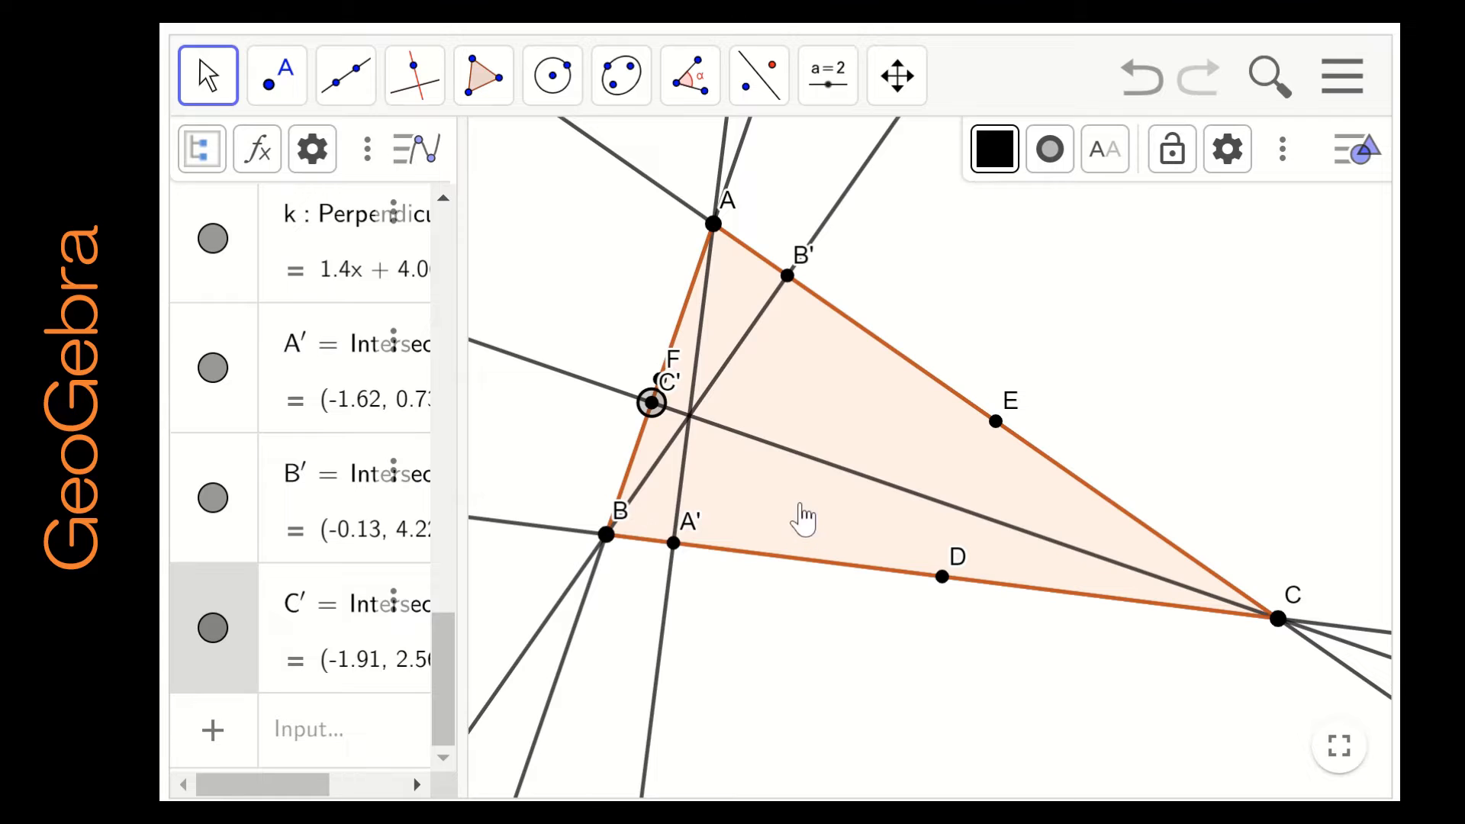
Step: Mark the common intersection point of the three altitudes using the Point tool
{"action": "left_click", "coordinate": [279, 90]}
{"action": "left_click", "coordinate": [309, 174]}
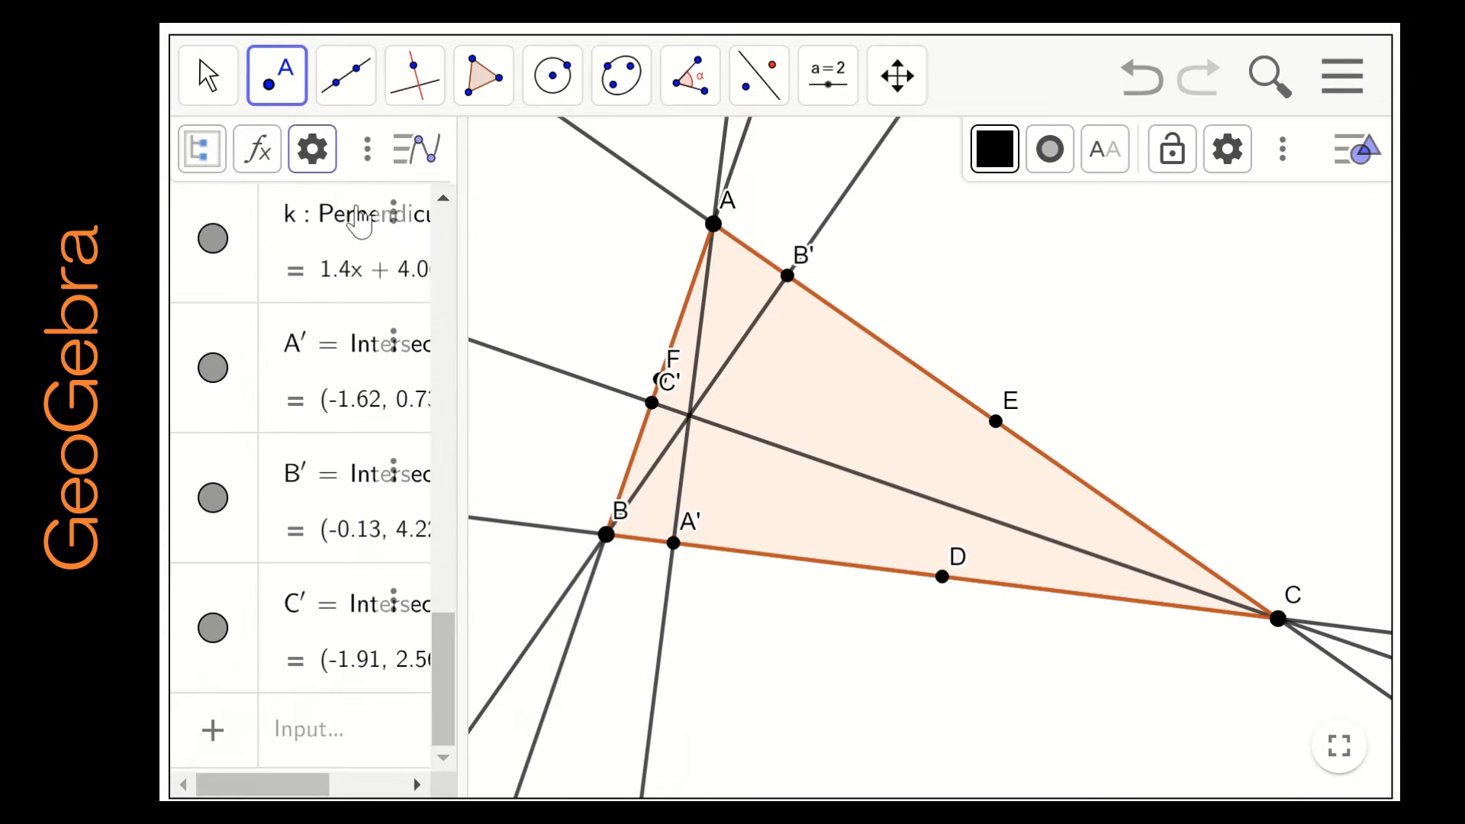
{"action": "left_click", "coordinate": [690, 416]}
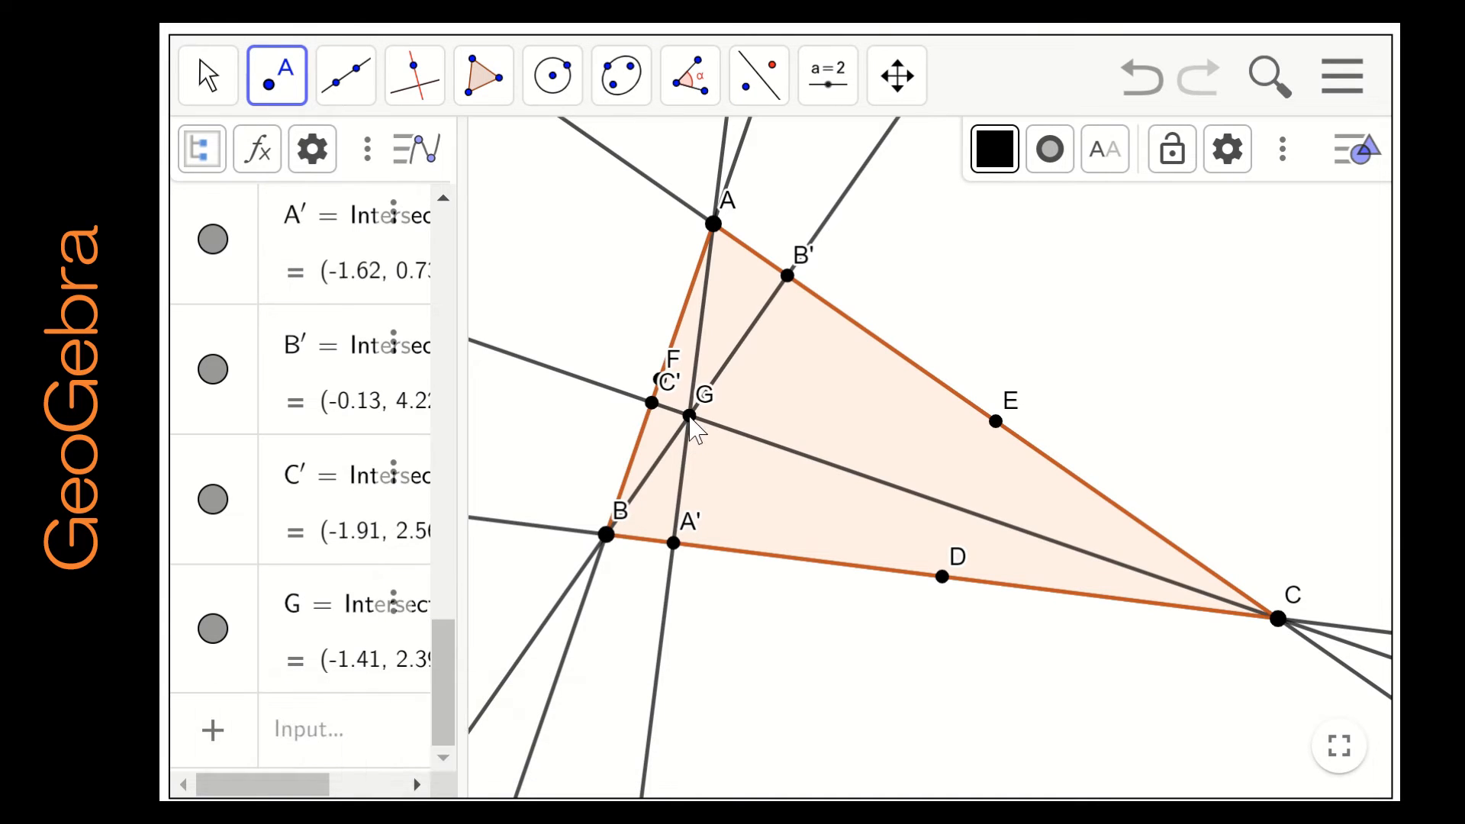
Step: Construct the midpoints between the altitudes' intersection G and each of the vertices A, B and C
{"action": "left_click", "coordinate": [345, 91]}
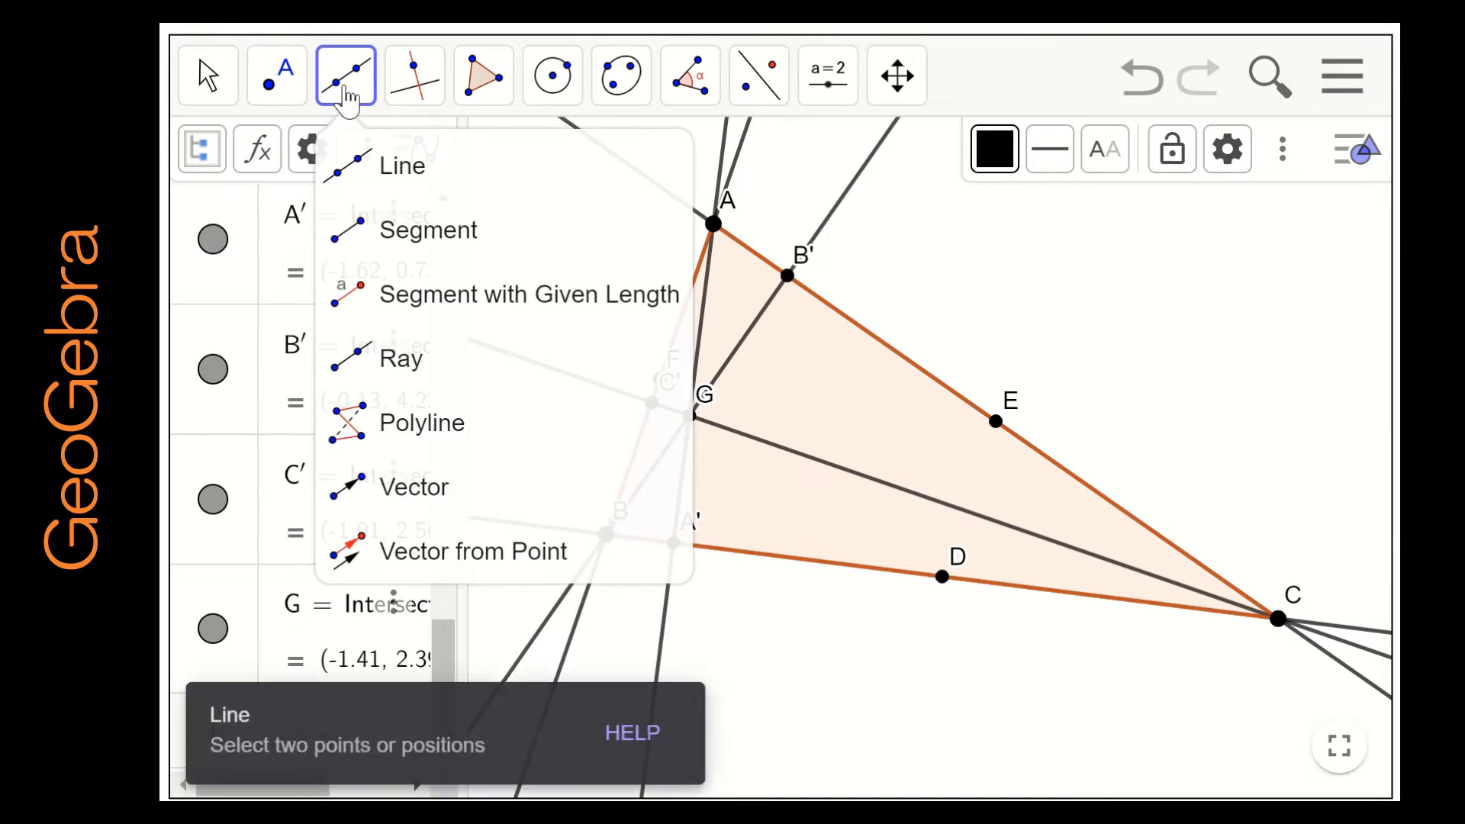
{"action": "mouse_move", "coordinate": [277, 84]}
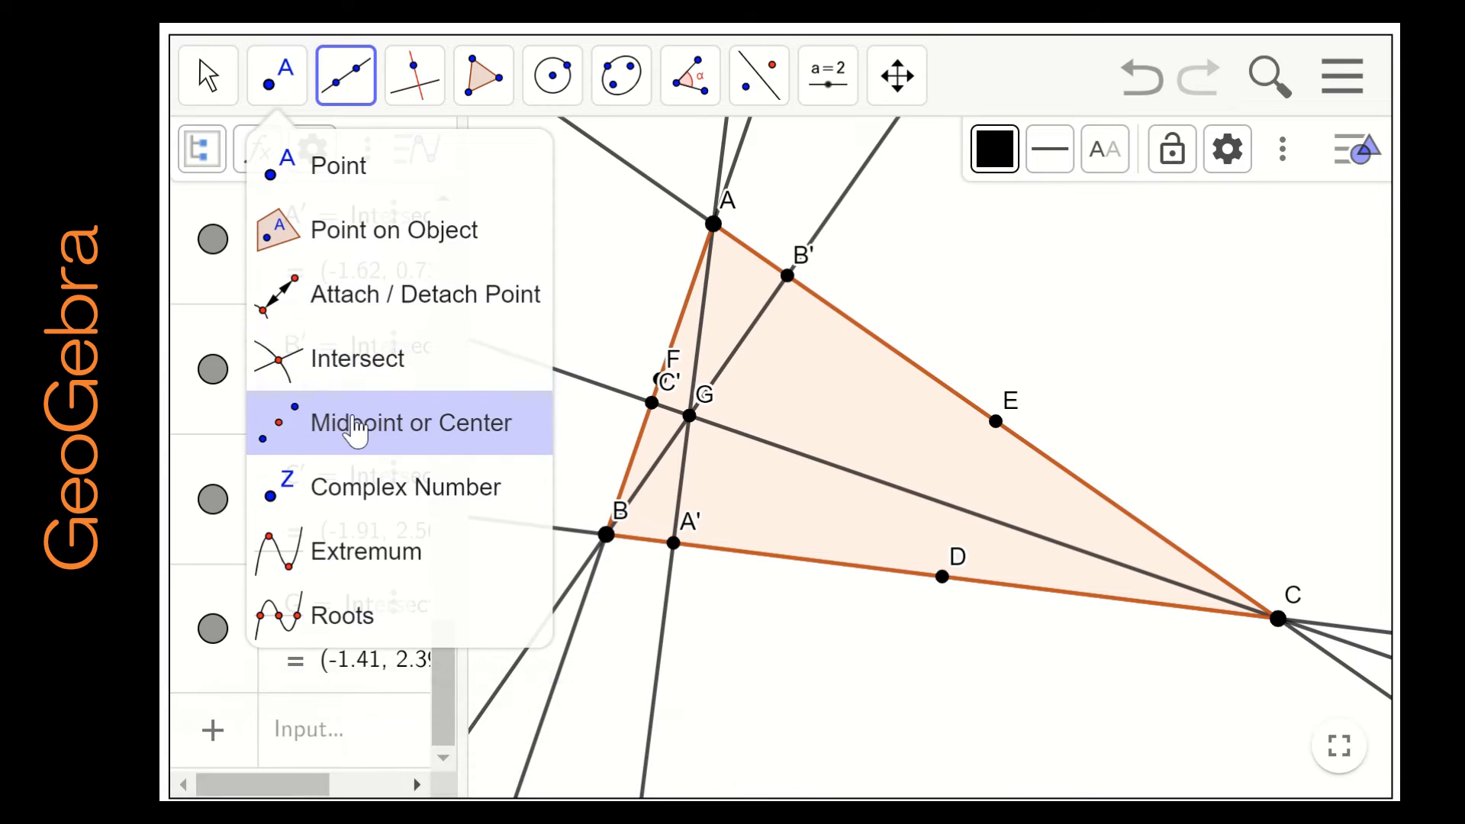
{"action": "left_click", "coordinate": [353, 426]}
{"action": "left_click", "coordinate": [724, 232]}
{"action": "left_click", "coordinate": [690, 416]}
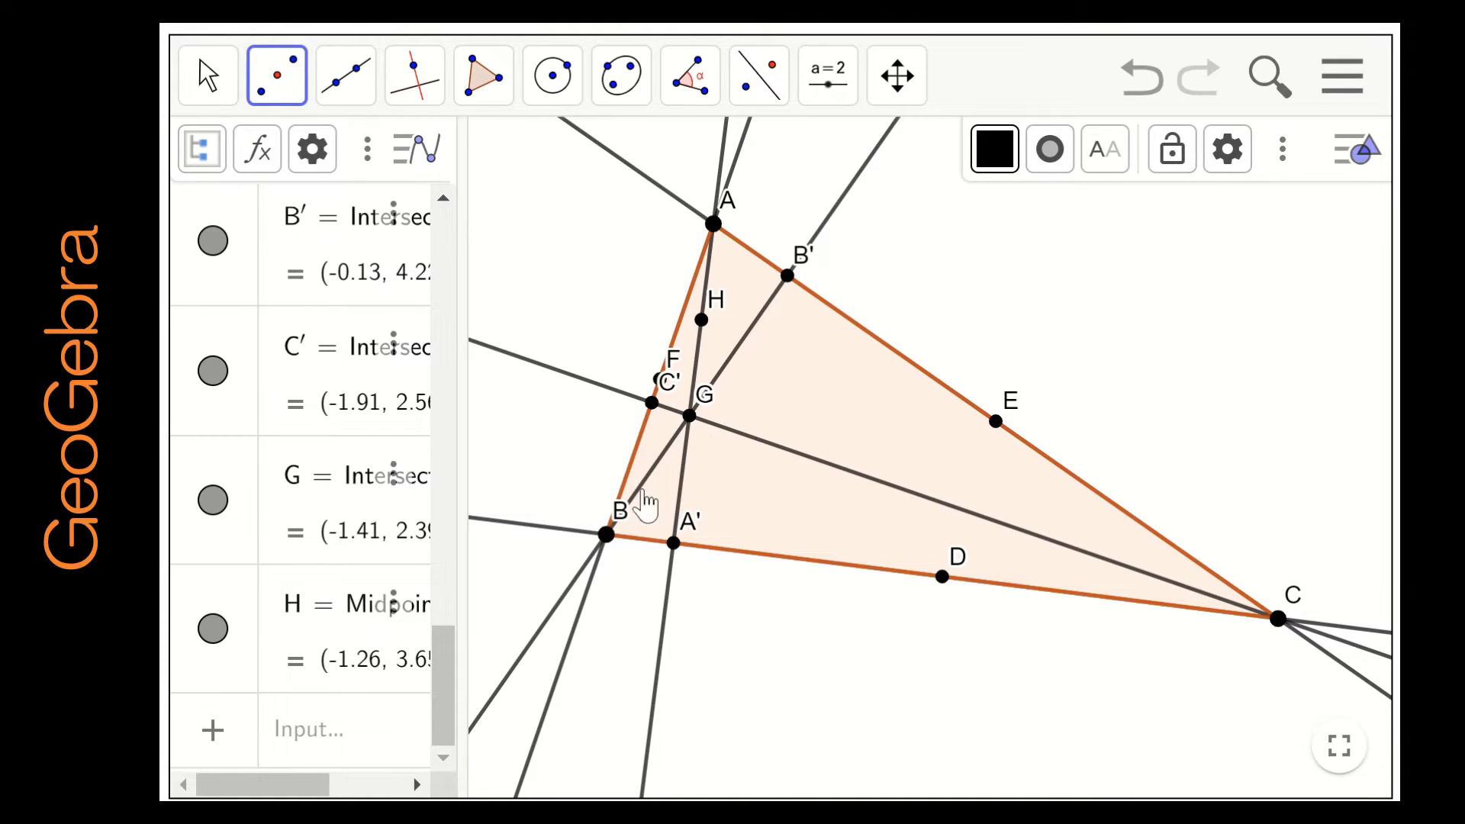
{"action": "left_click", "coordinate": [606, 535]}
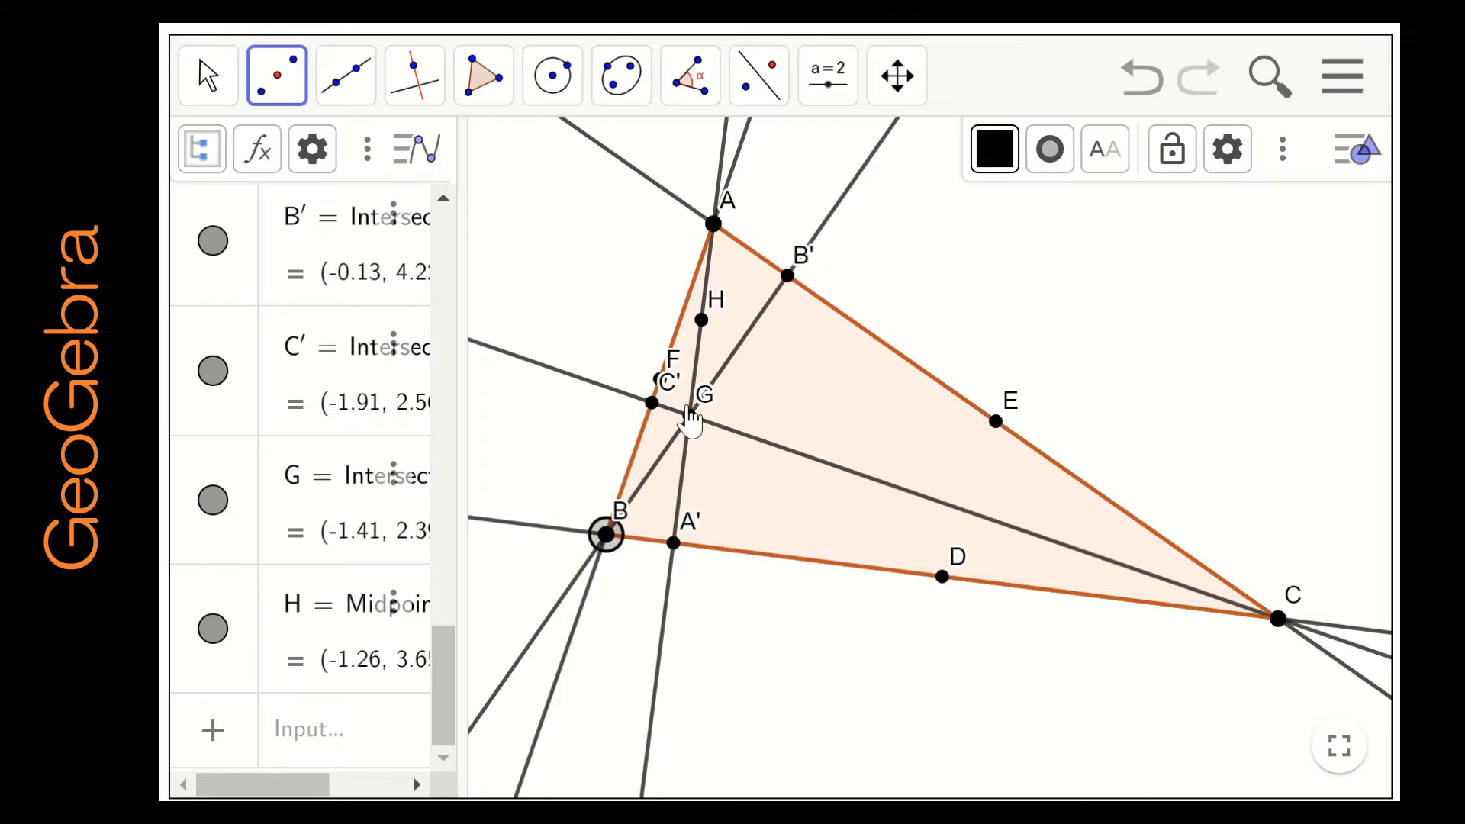
{"action": "left_click", "coordinate": [690, 418]}
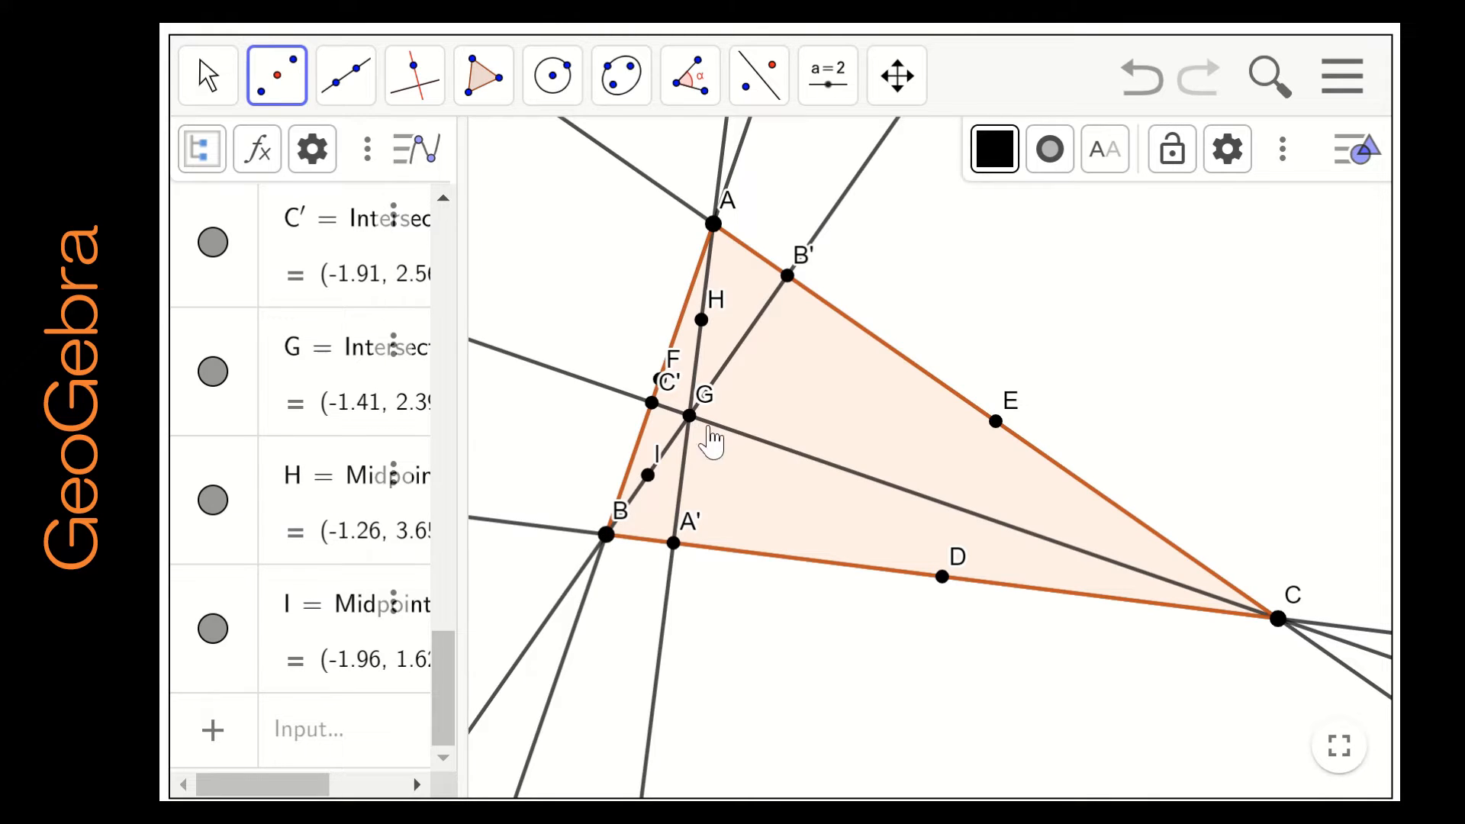
{"action": "left_click", "coordinate": [689, 418]}
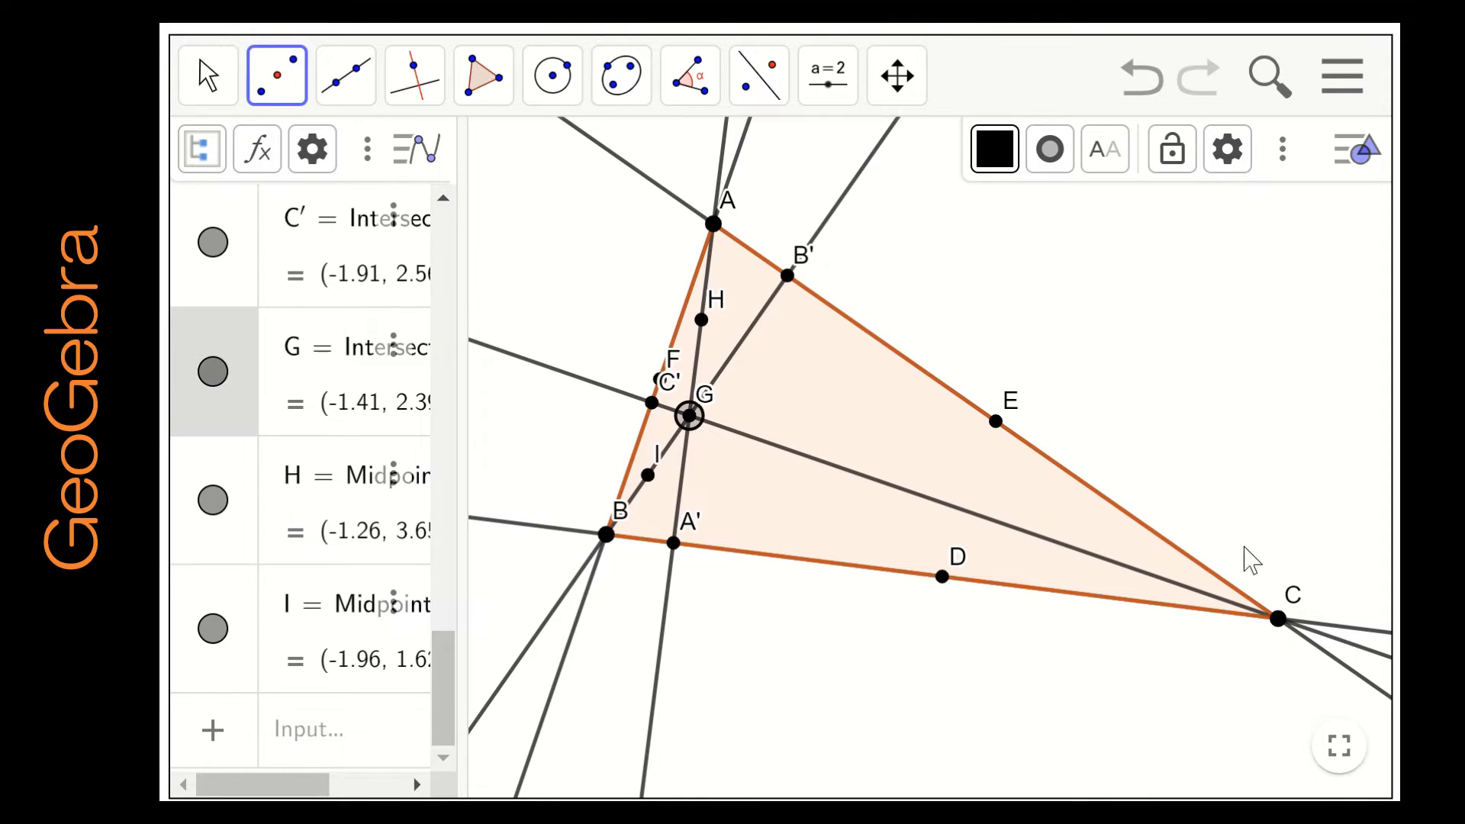
{"action": "left_click", "coordinate": [1279, 619]}
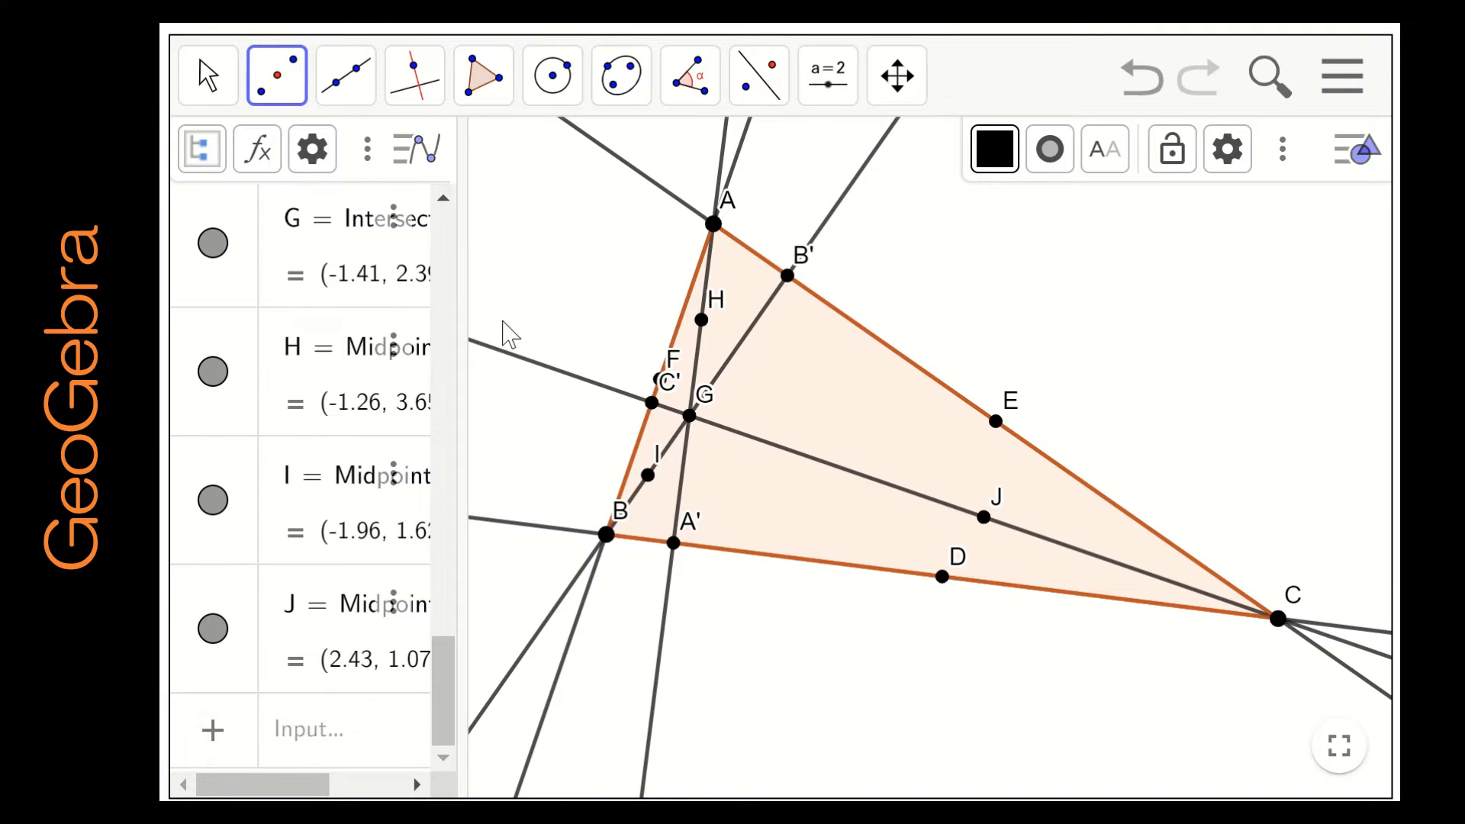
{"action": "left_click", "coordinate": [208, 98]}
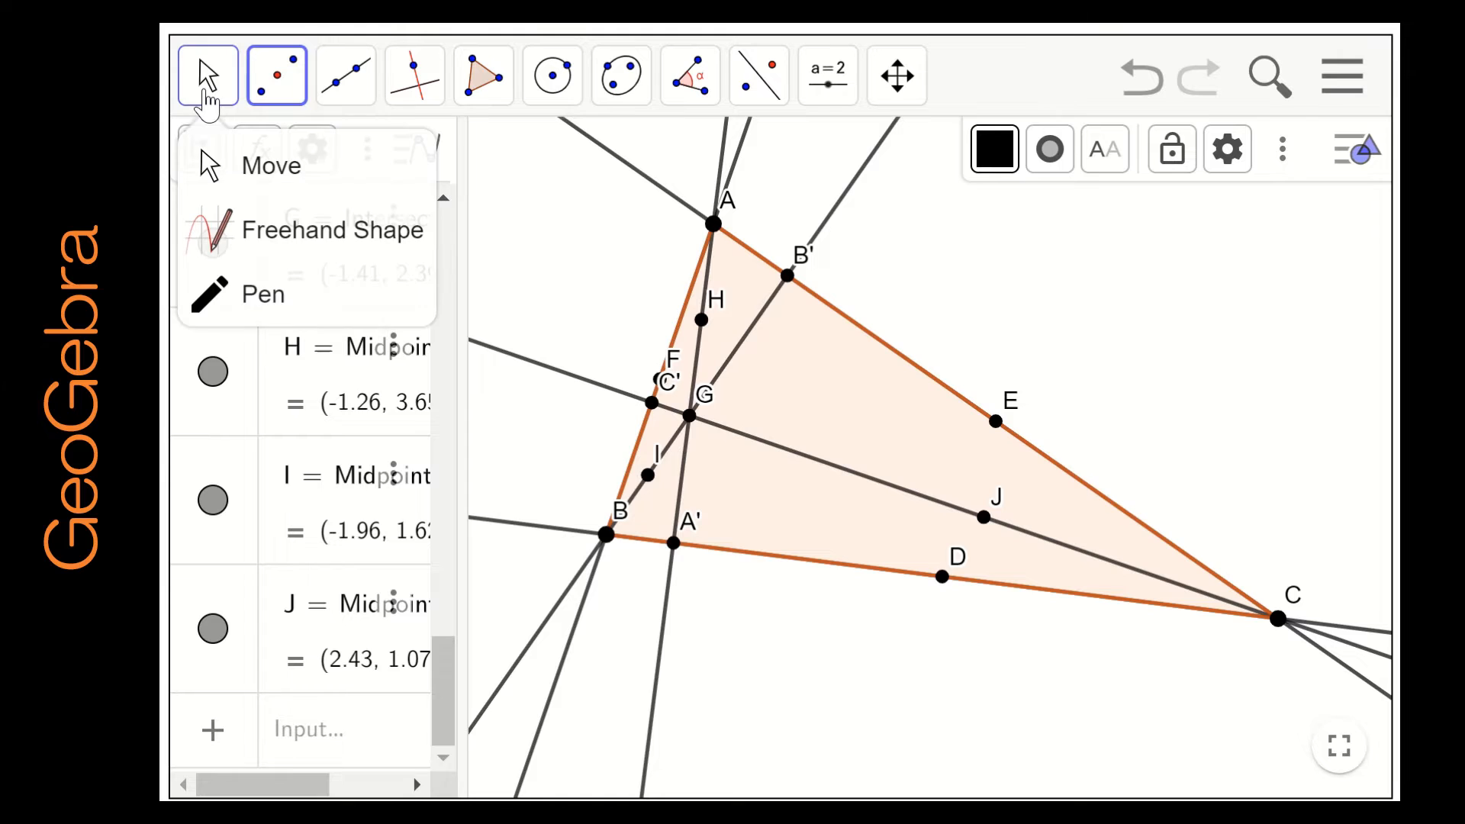
{"action": "left_click", "coordinate": [701, 321]}
{"action": "key", "text": "Delete"}
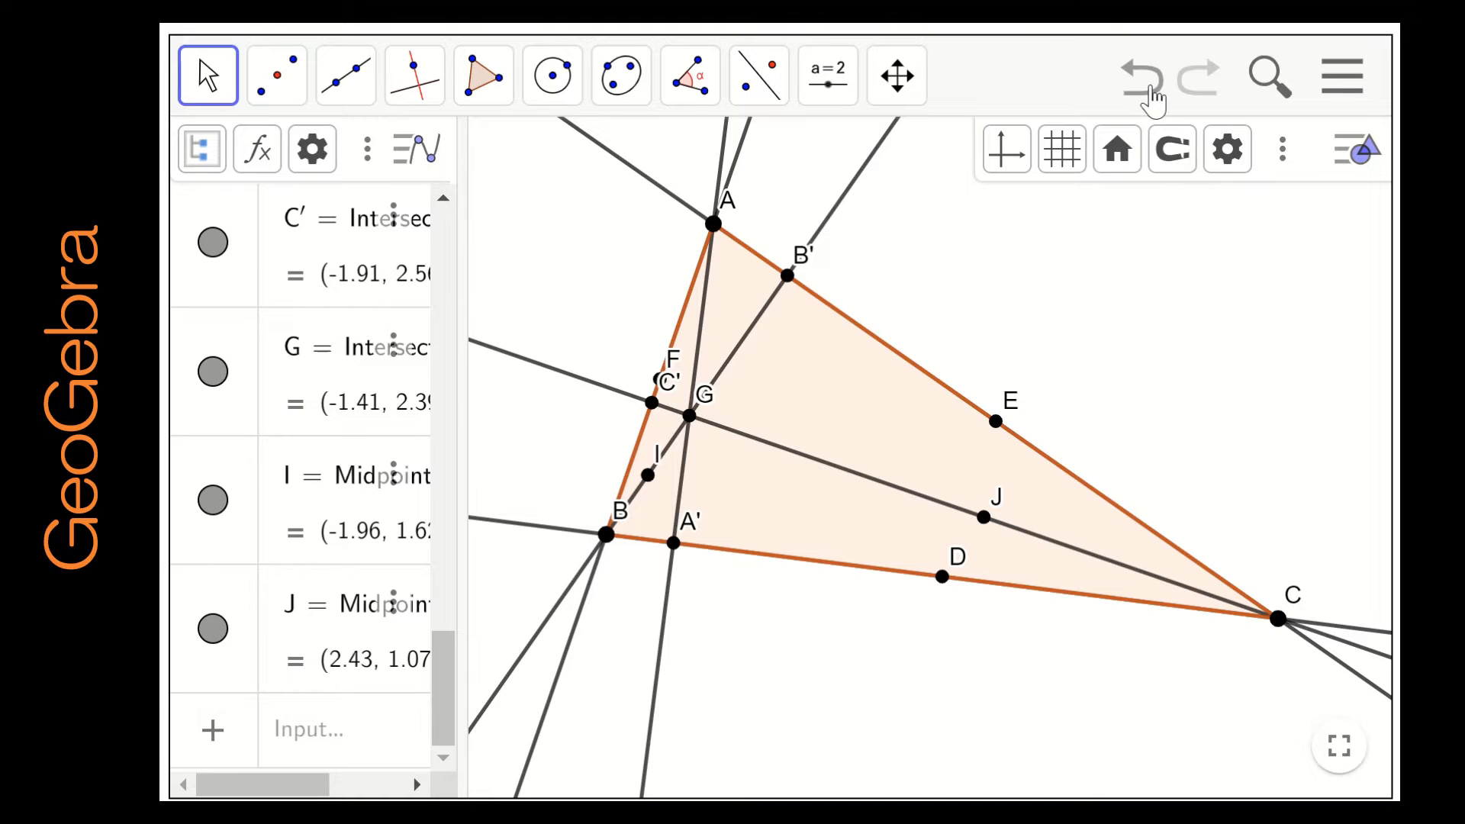
{"action": "left_click", "coordinate": [1141, 77]}
Step: Rename the midpoint between A and G to K and the midpoint between B and G to L
{"action": "right_click", "coordinate": [701, 322]}
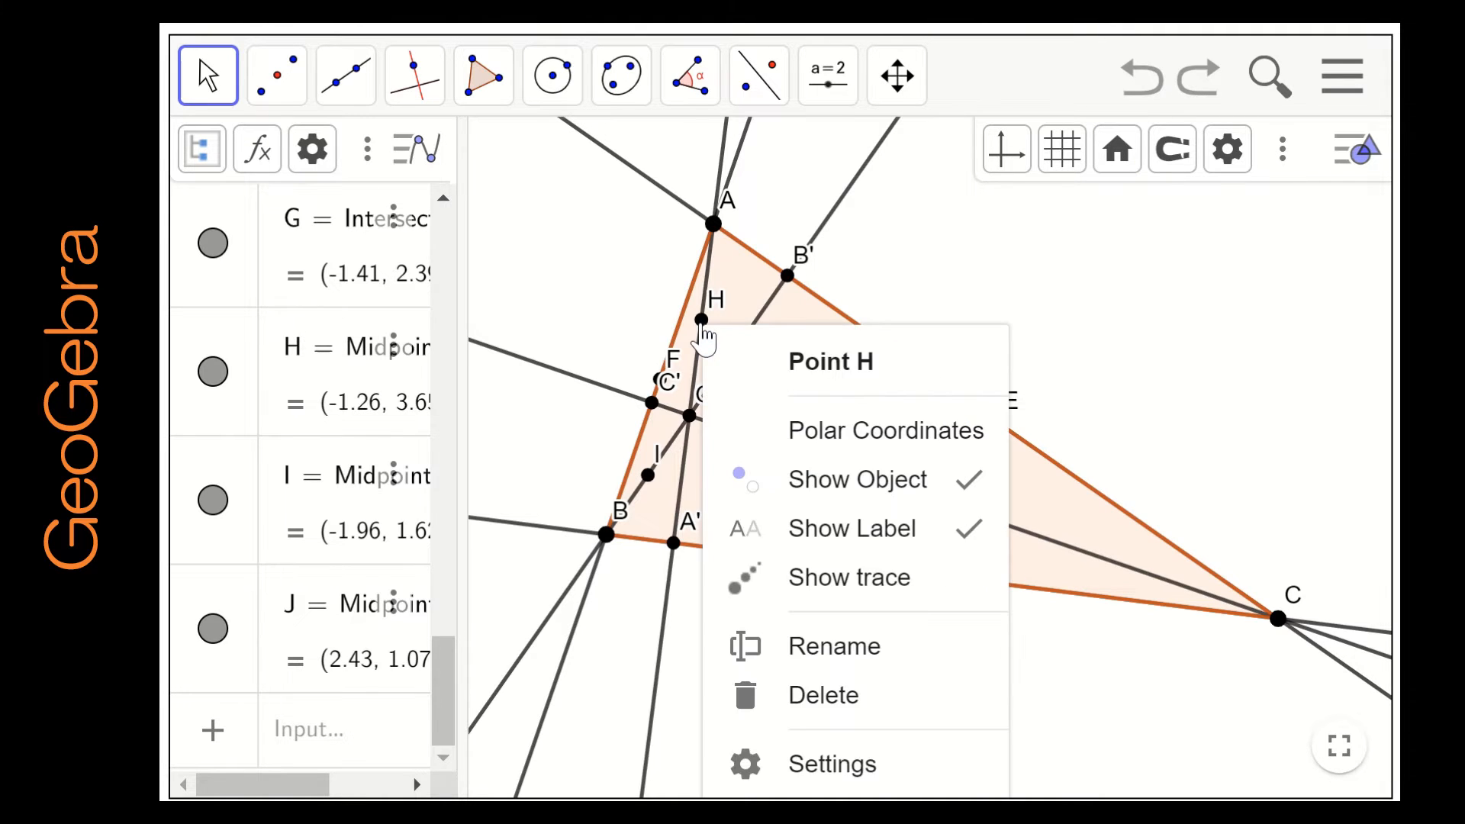
{"action": "left_click", "coordinate": [843, 647]}
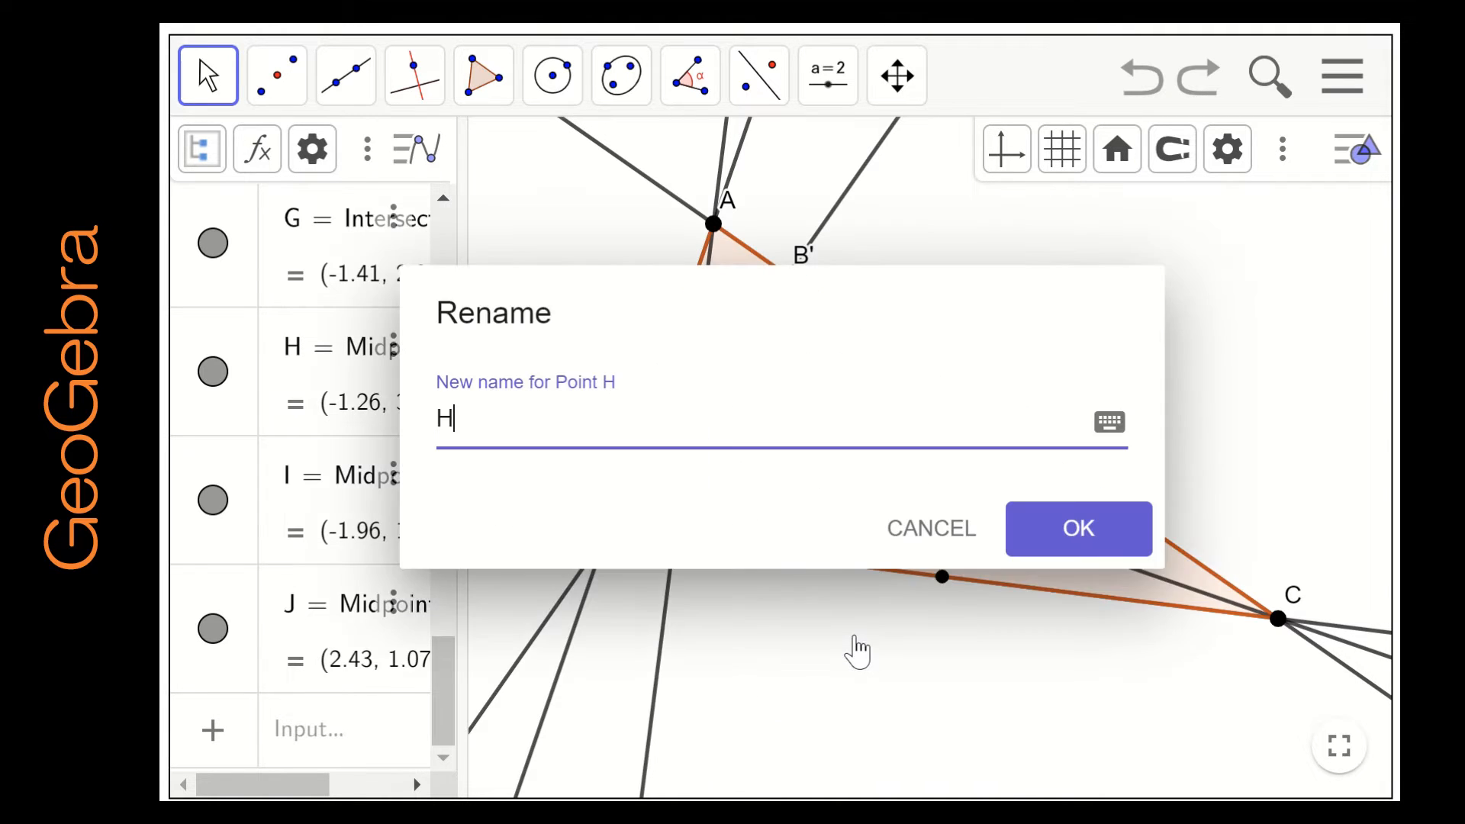
{"action": "type", "text": "K"}
{"action": "key", "text": "Return"}
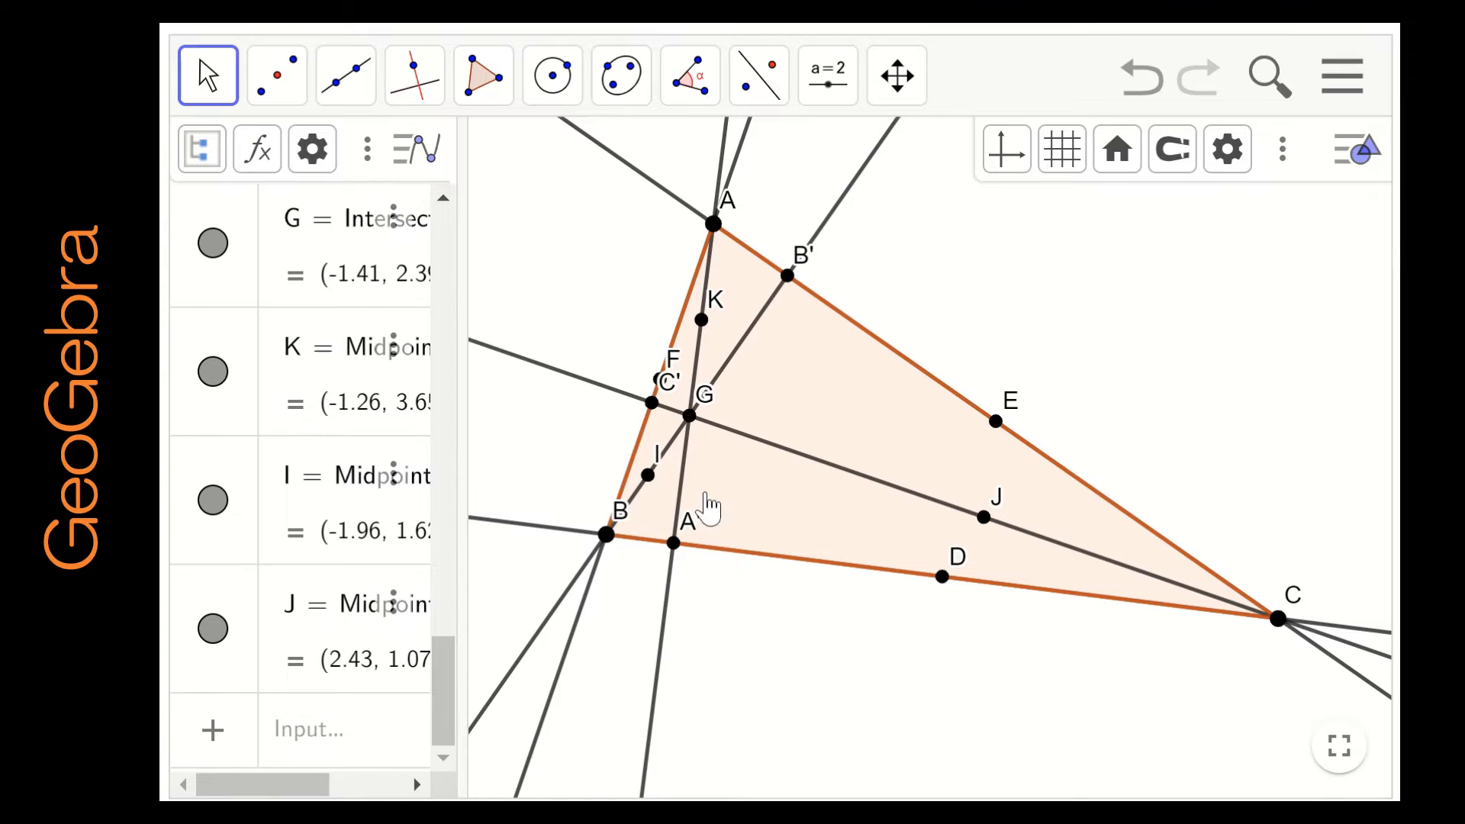
{"action": "right_click", "coordinate": [647, 482]}
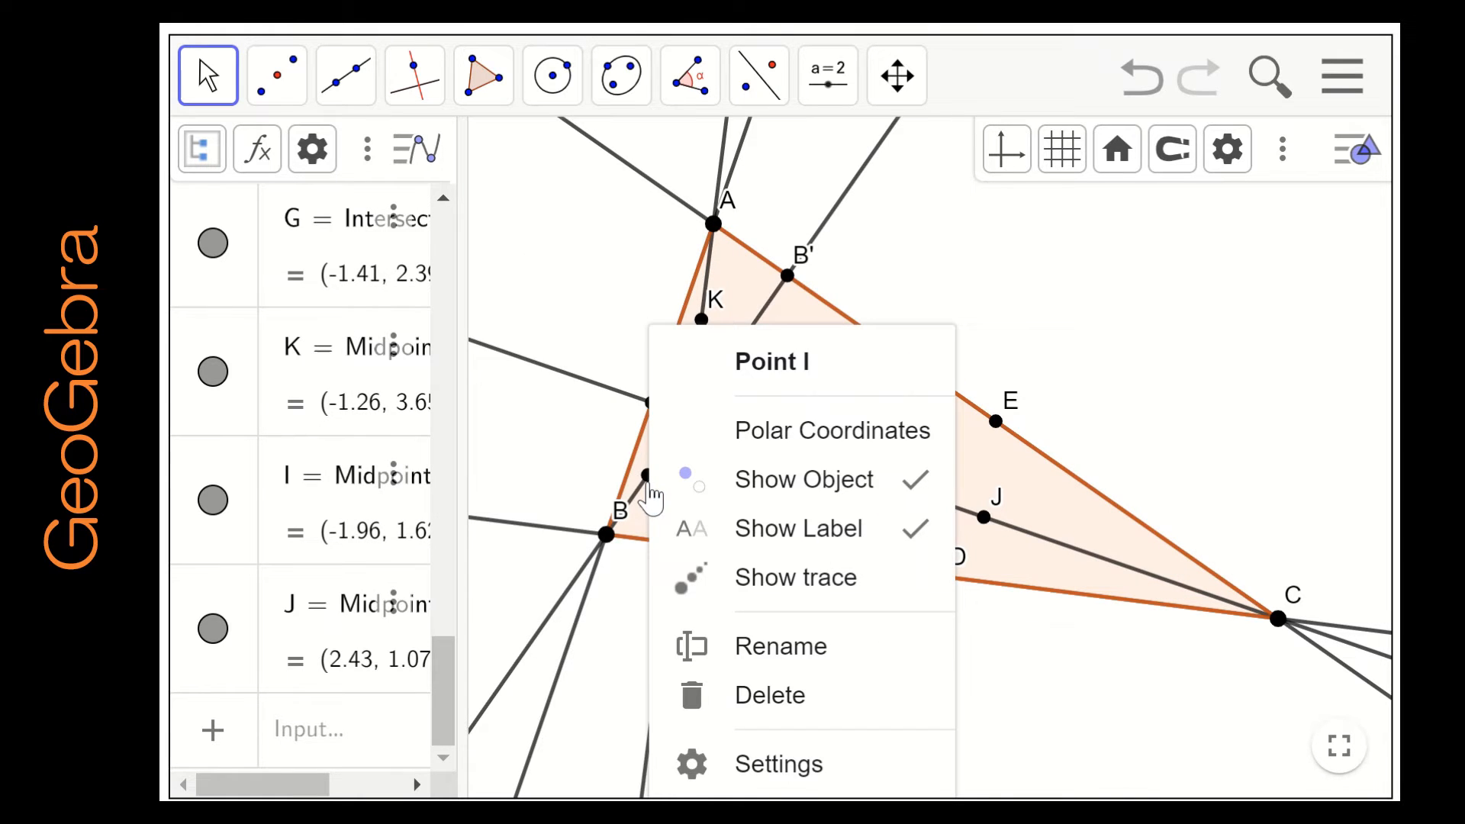
{"action": "left_click", "coordinate": [745, 646]}
{"action": "type", "text": "L"}
{"action": "key", "text": "Return"}
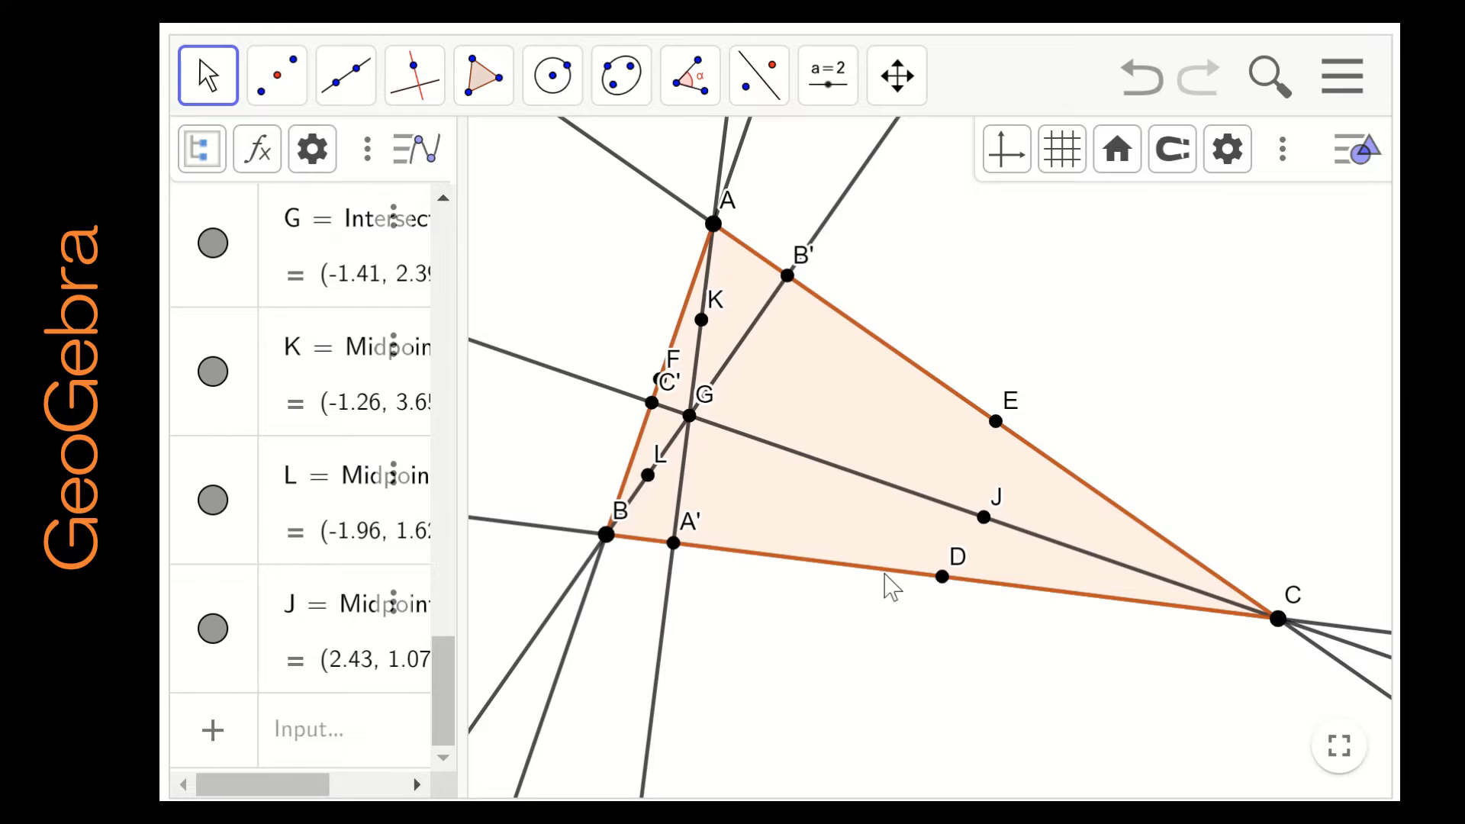
Step: Rename the midpoint between G and C to M and move vertex A slightly farther from side BC
{"action": "right_click", "coordinate": [984, 520]}
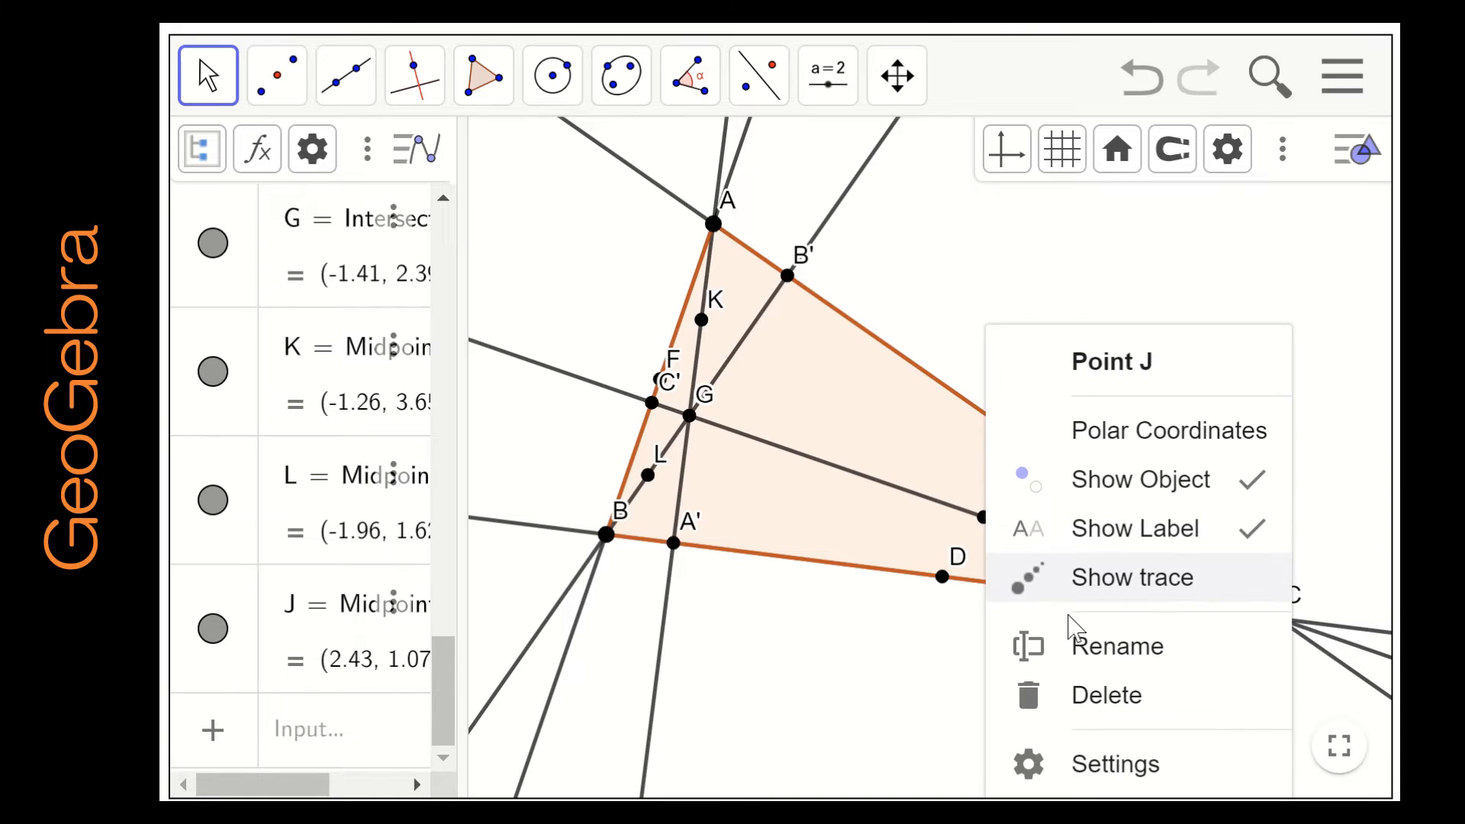
{"action": "left_click", "coordinate": [1082, 648]}
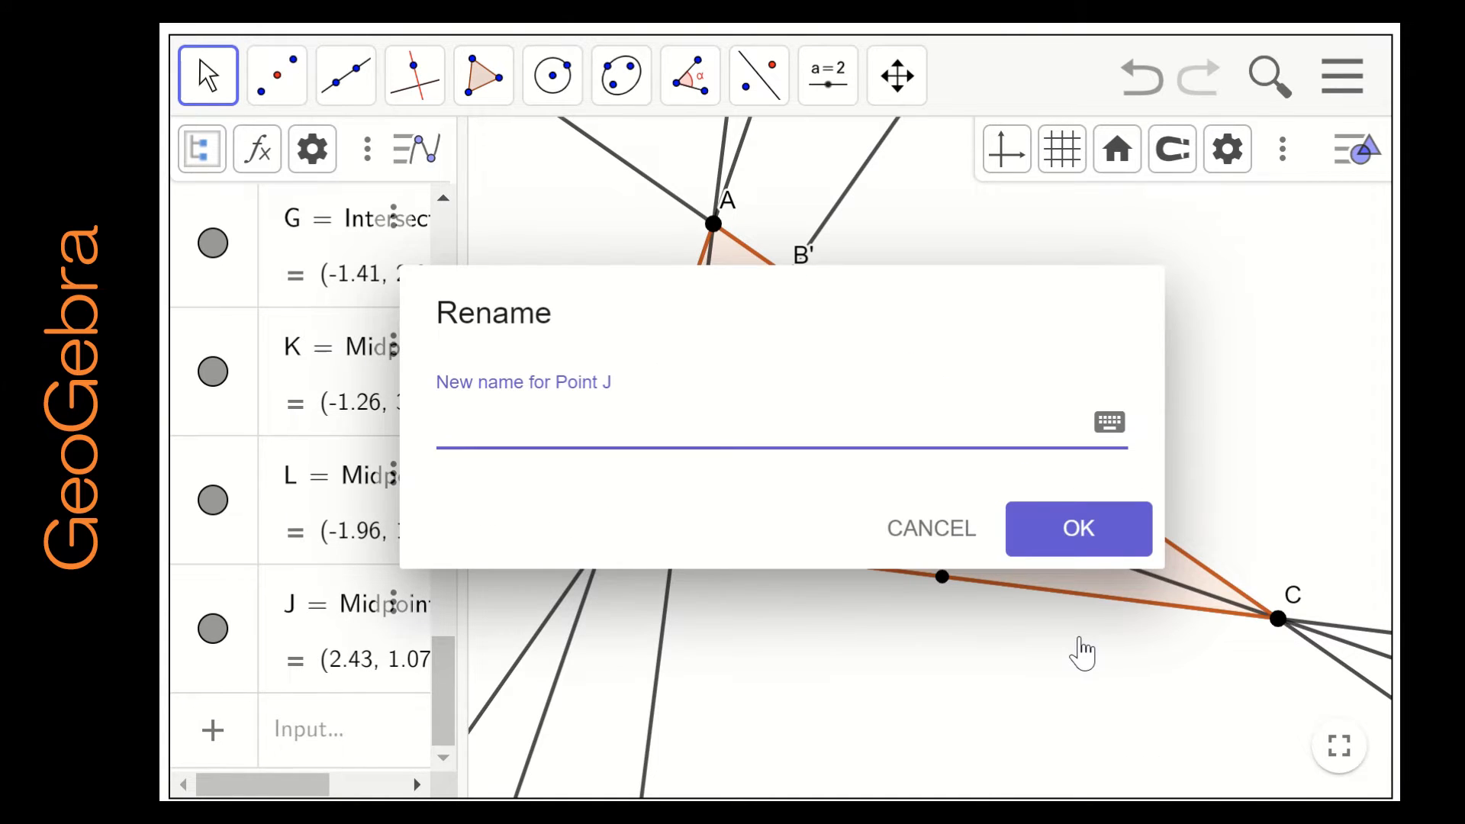
{"action": "type", "text": "M"}
{"action": "key", "text": "Return"}
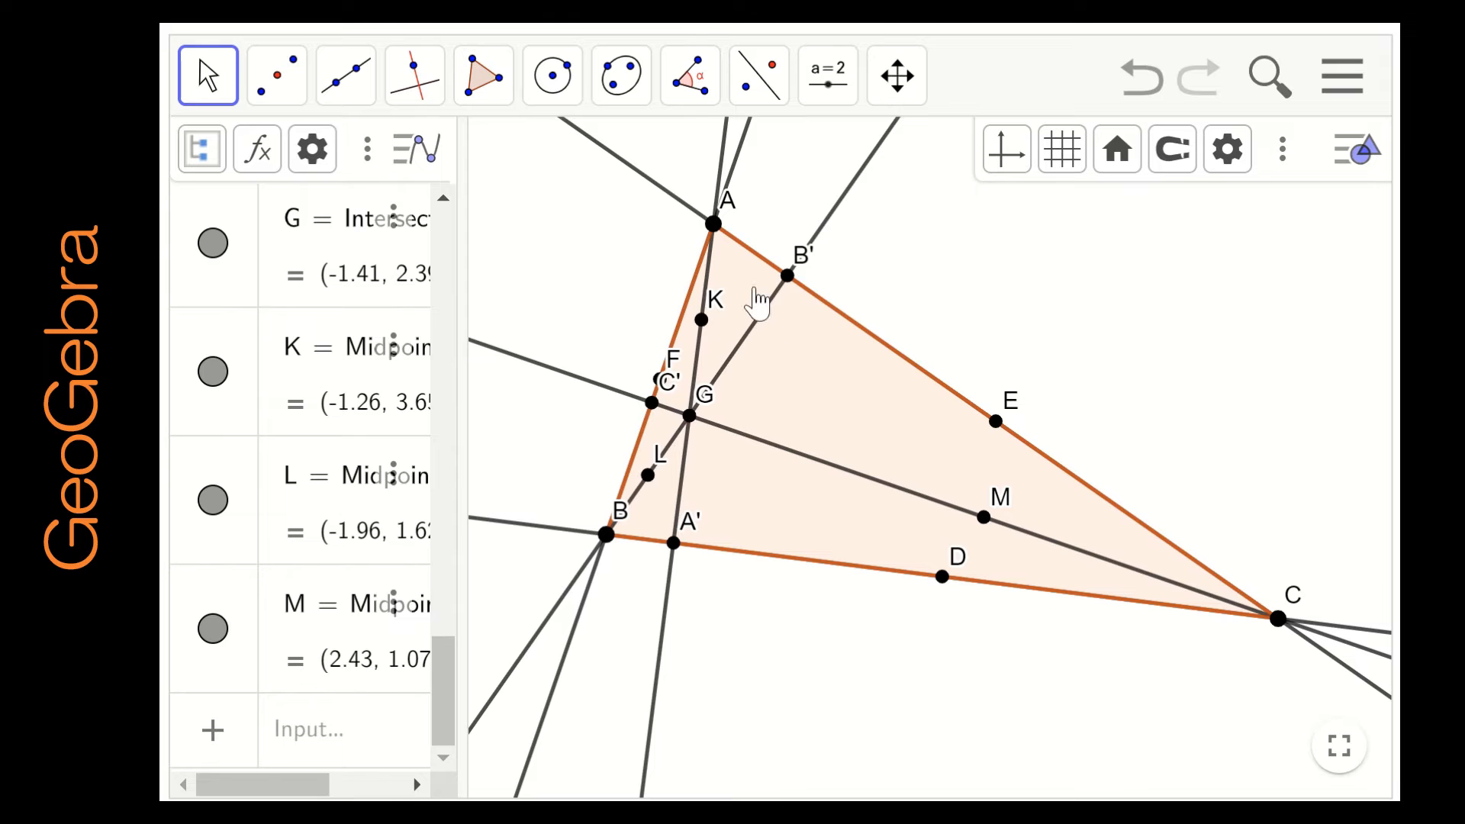
{"action": "mouse_move", "coordinate": [714, 225]}
{"action": "left_mouse_down"}
{"action": "mouse_move", "coordinate": [696, 256]}
{"action": "mouse_move", "coordinate": [860, 305]}
{"action": "mouse_move", "coordinate": [843, 245]}
{"action": "mouse_move", "coordinate": [954, 240]}
{"action": "mouse_move", "coordinate": [837, 236]}
{"action": "mouse_move", "coordinate": [758, 176]}
{"action": "mouse_move", "coordinate": [707, 183]}
{"action": "mouse_move", "coordinate": [700, 194]}
{"action": "mouse_move", "coordinate": [749, 214]}
{"action": "mouse_move", "coordinate": [714, 206]}
{"action": "mouse_move", "coordinate": [731, 214]}
{"action": "left_mouse_up"}
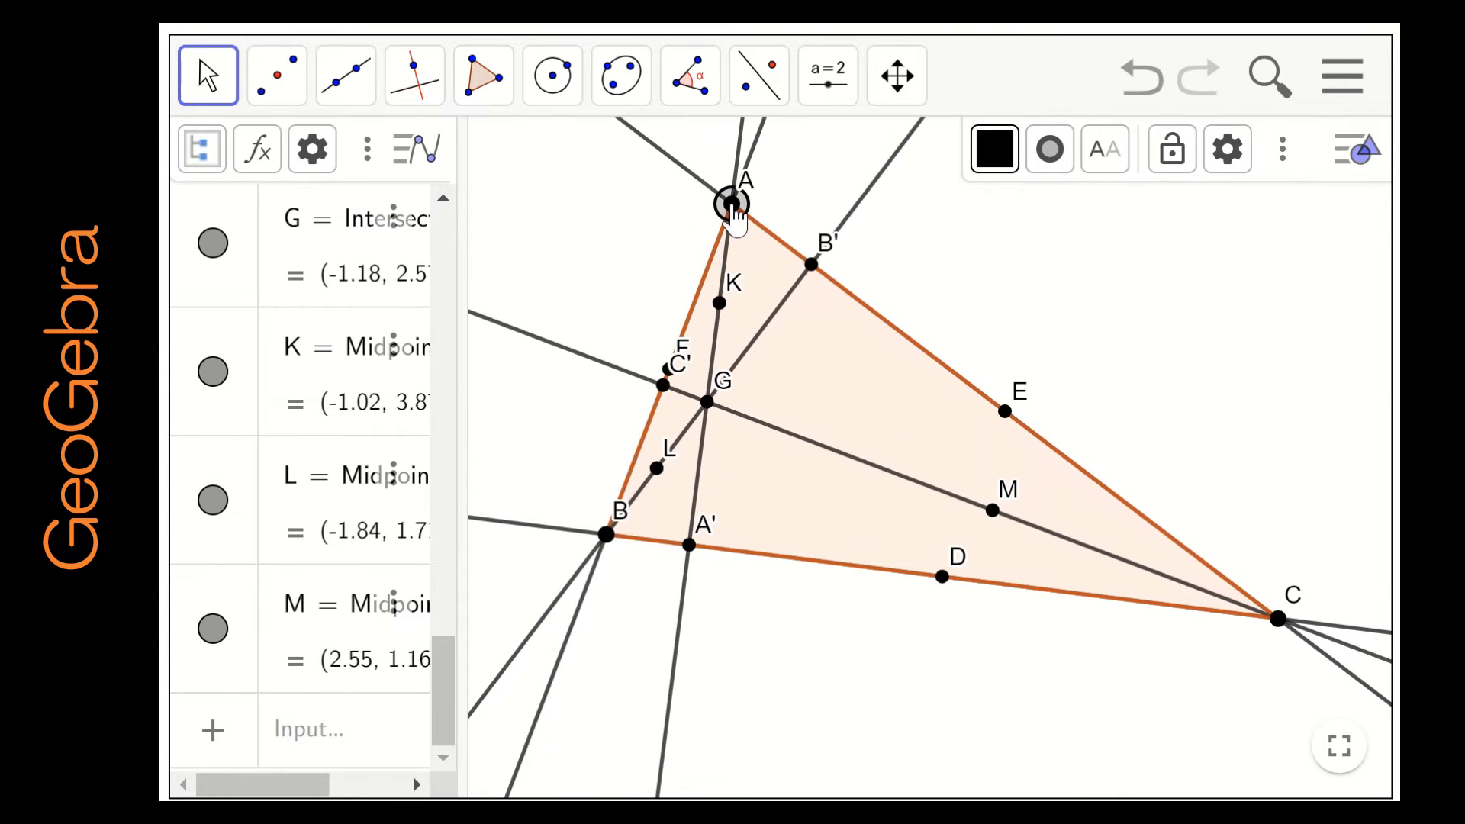
Step: Construct a circle through points A', B' and F, and move vertex B toward side AC until the triangle is obtuse at B
{"action": "left_click", "coordinate": [575, 99]}
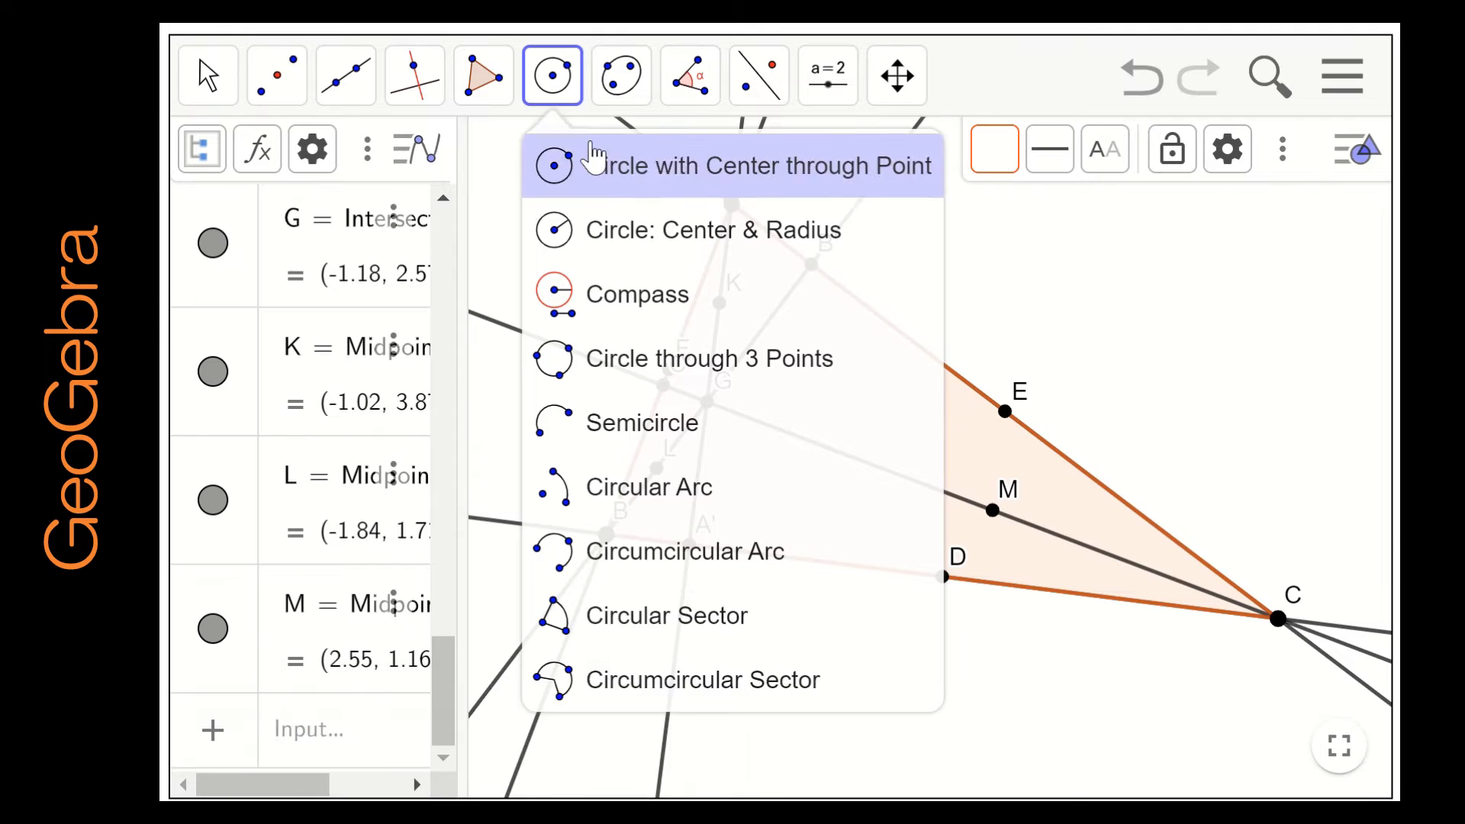
{"action": "left_click", "coordinate": [689, 359]}
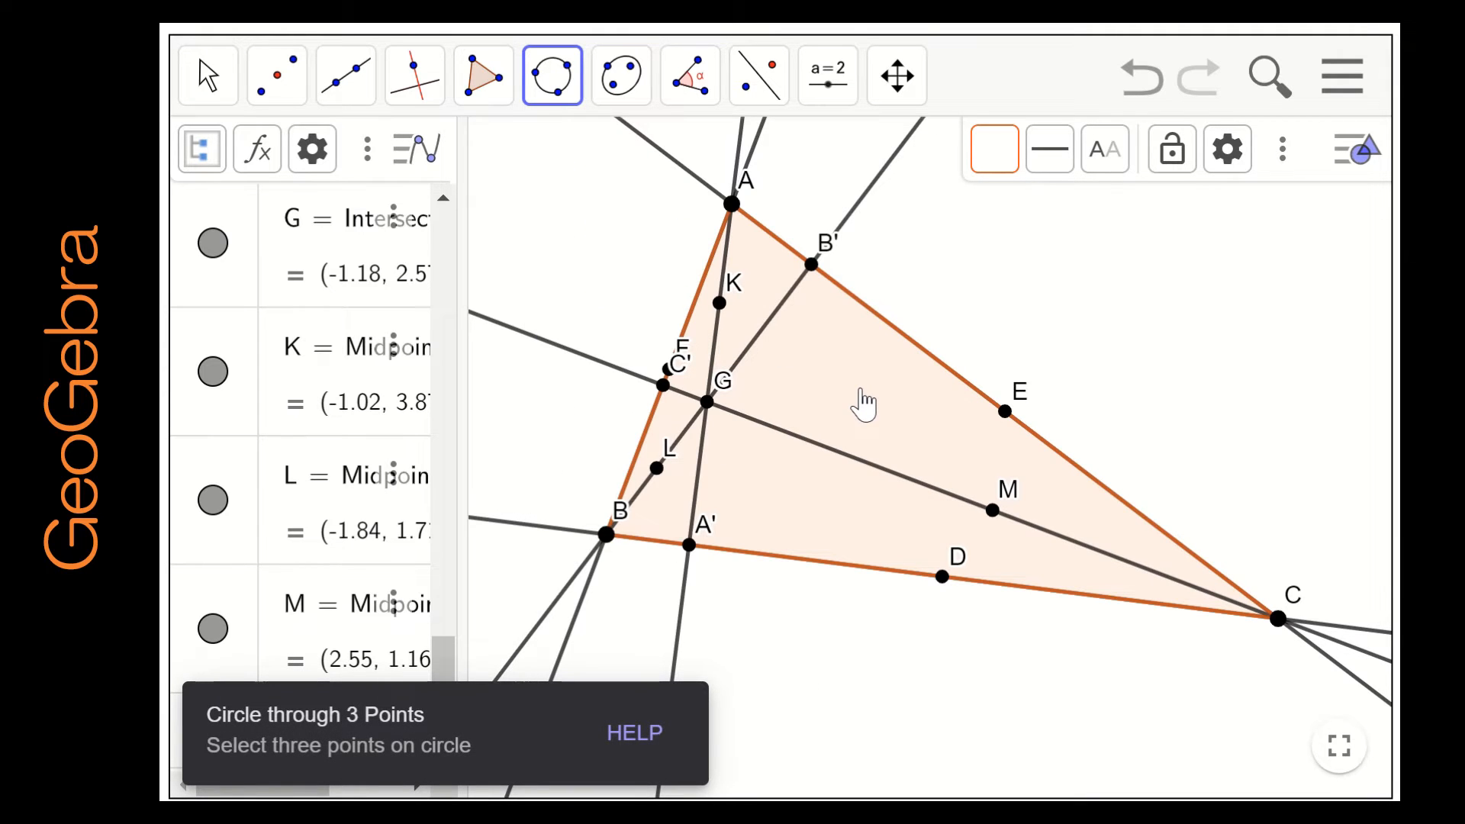
{"action": "left_click", "coordinate": [689, 544]}
{"action": "left_click", "coordinate": [813, 266]}
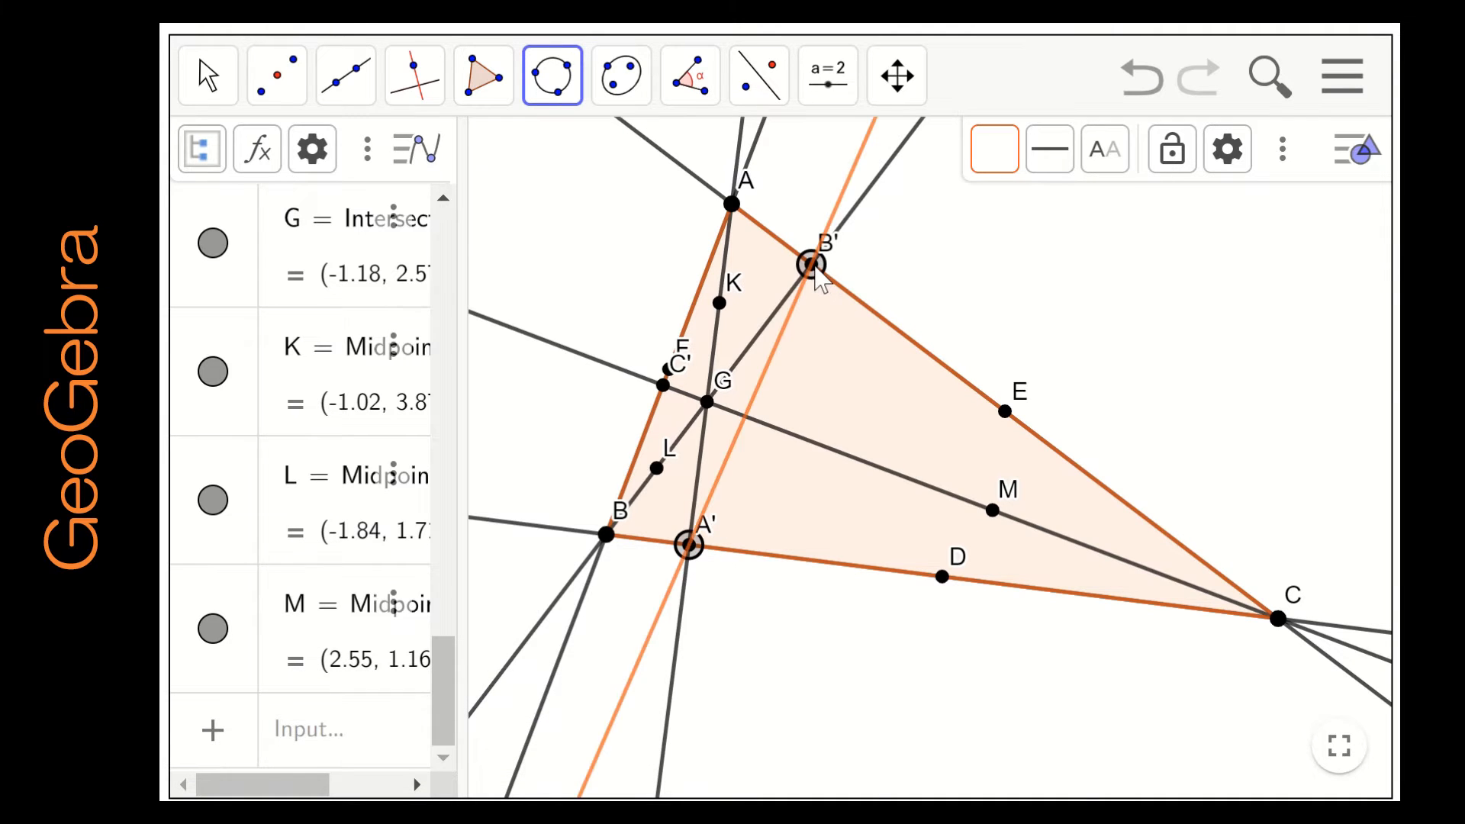
{"action": "left_click", "coordinate": [664, 384]}
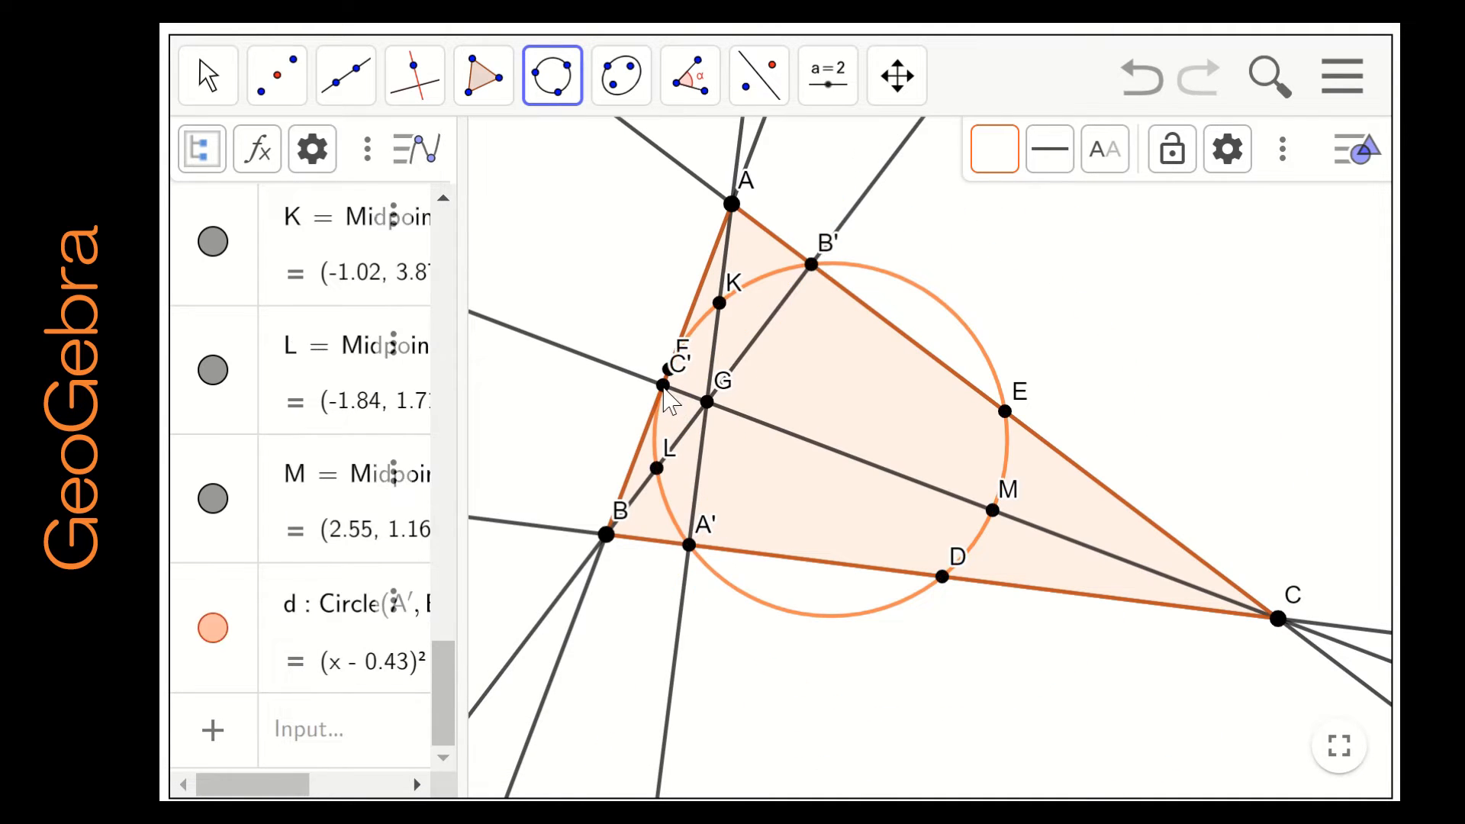
{"action": "left_click", "coordinate": [212, 87]}
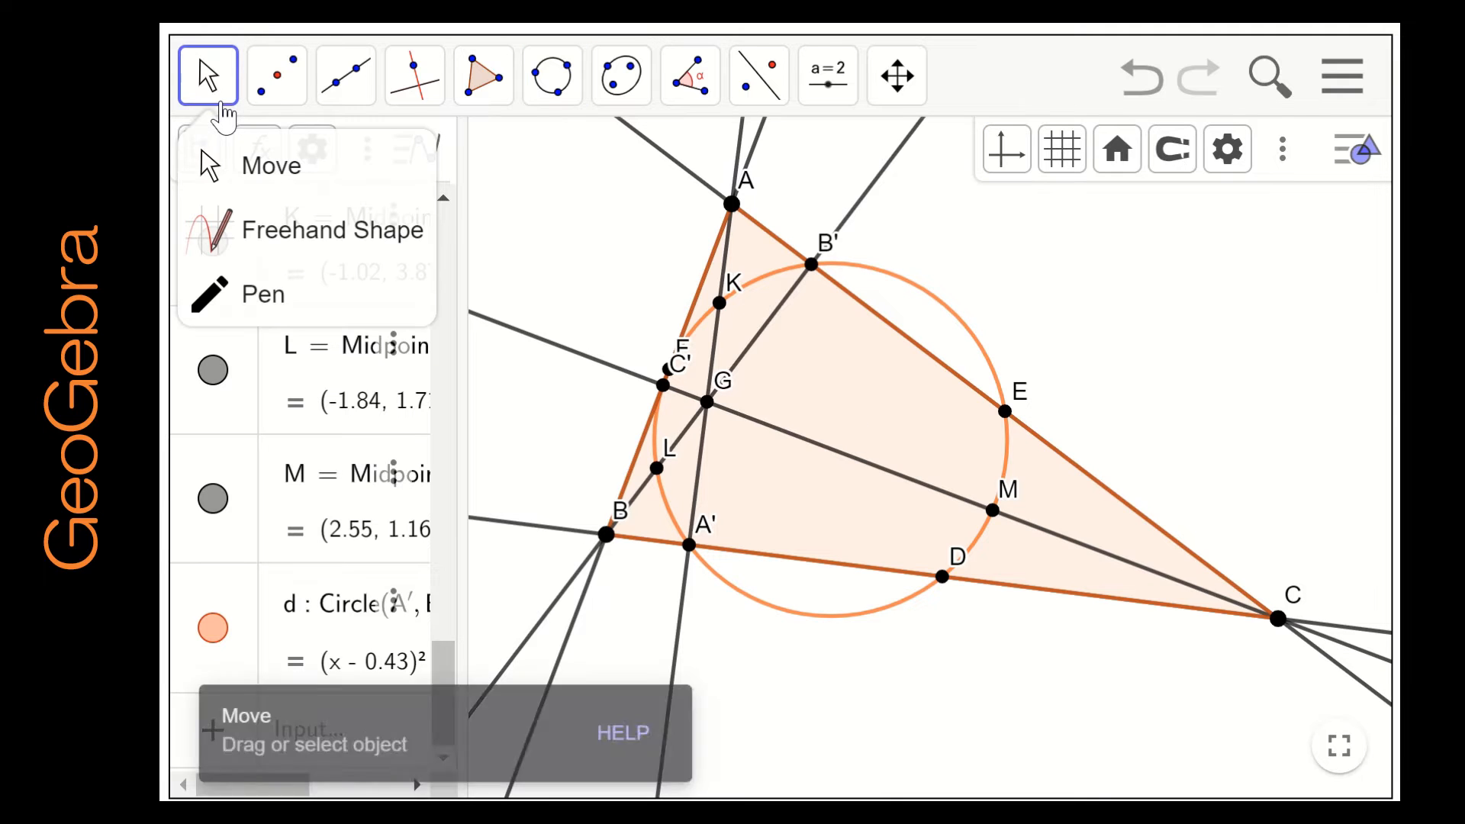
{"action": "left_click_drag", "start_coordinate": [607, 534], "coordinate": [803, 488]}
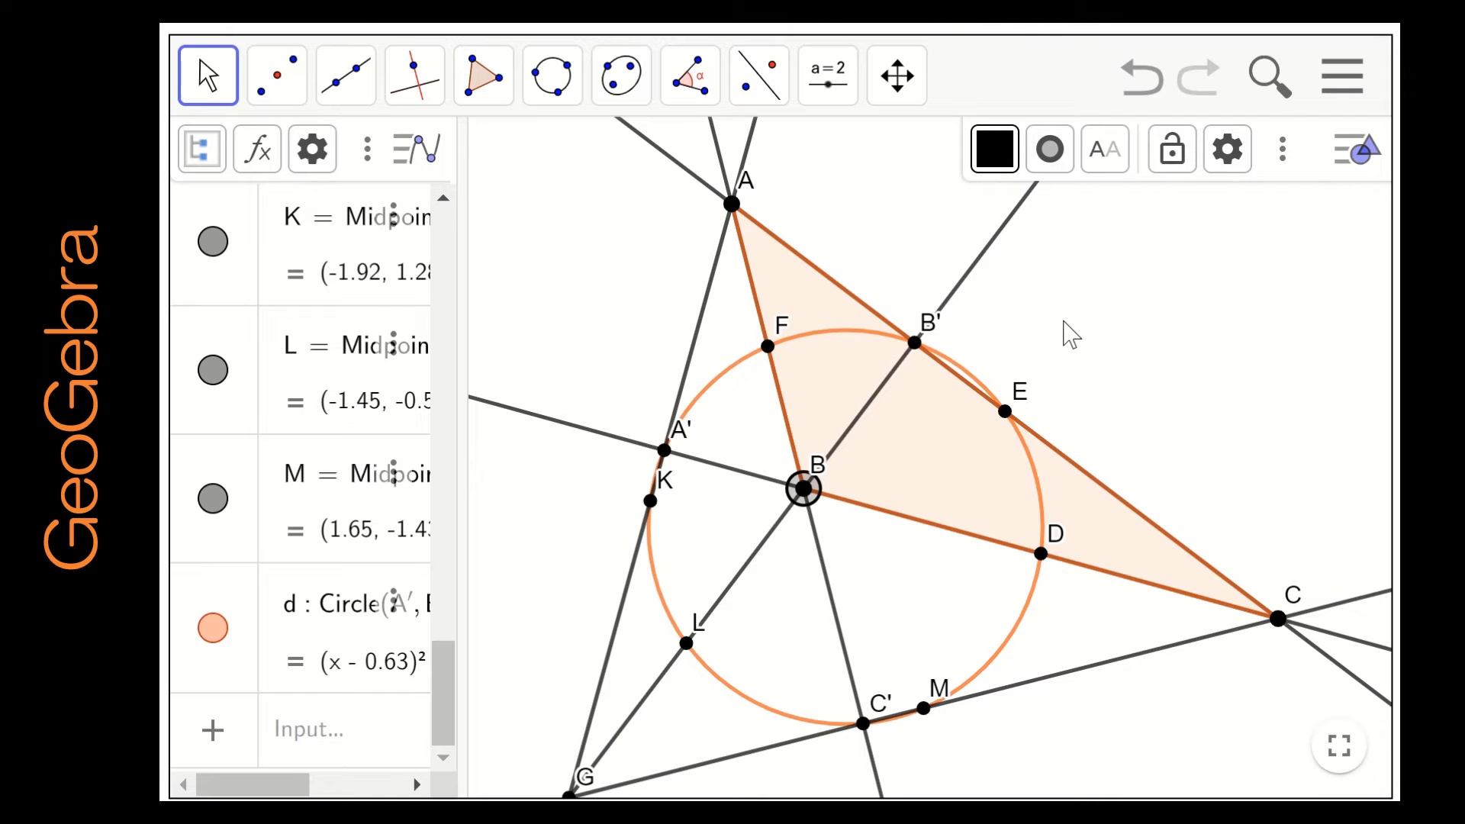
Step: Select the circle and start creating a new custom tool with it as an output object
{"action": "left_click", "coordinate": [1019, 645]}
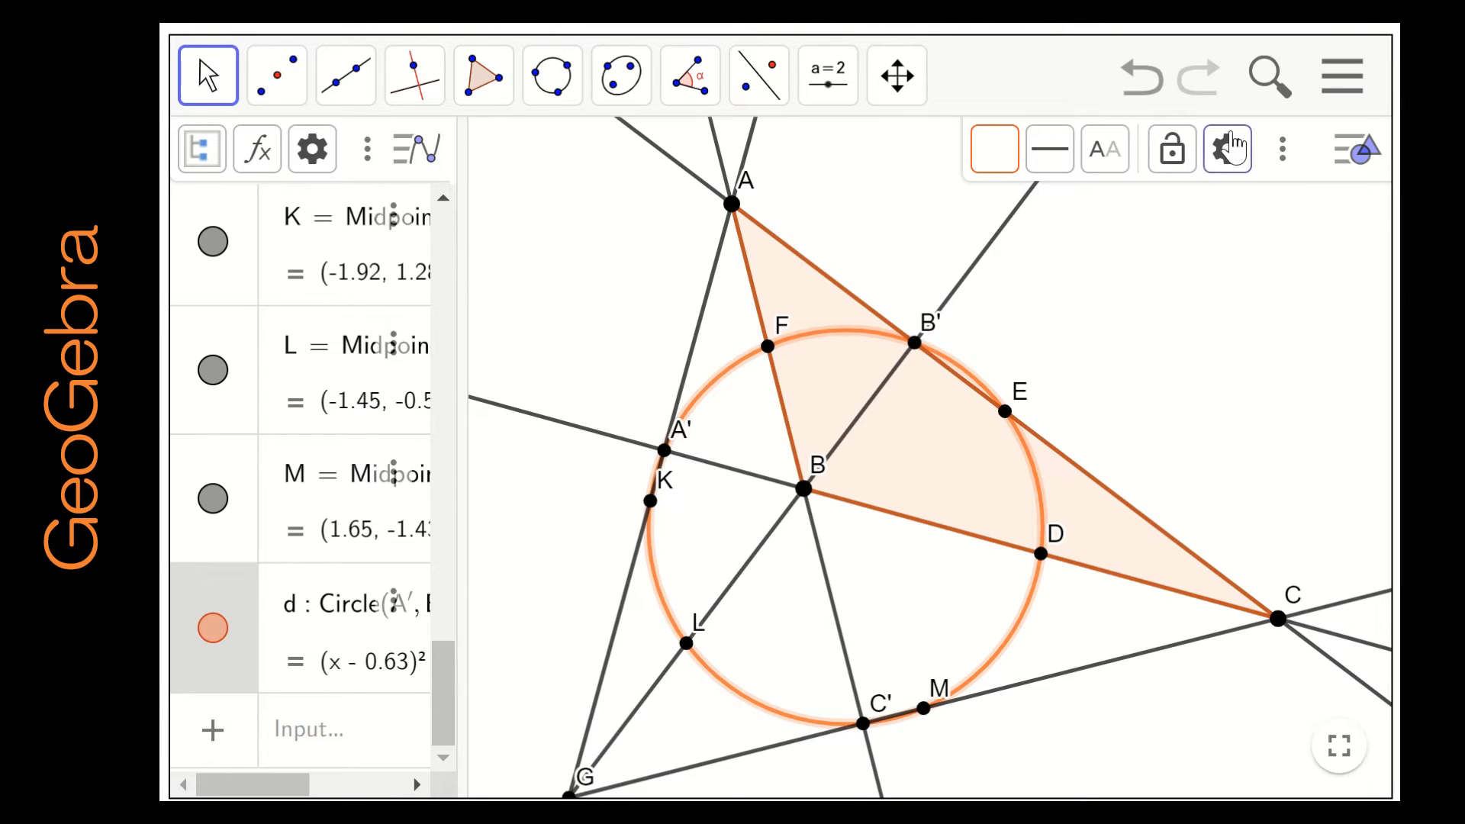
{"action": "left_click", "coordinate": [1355, 90]}
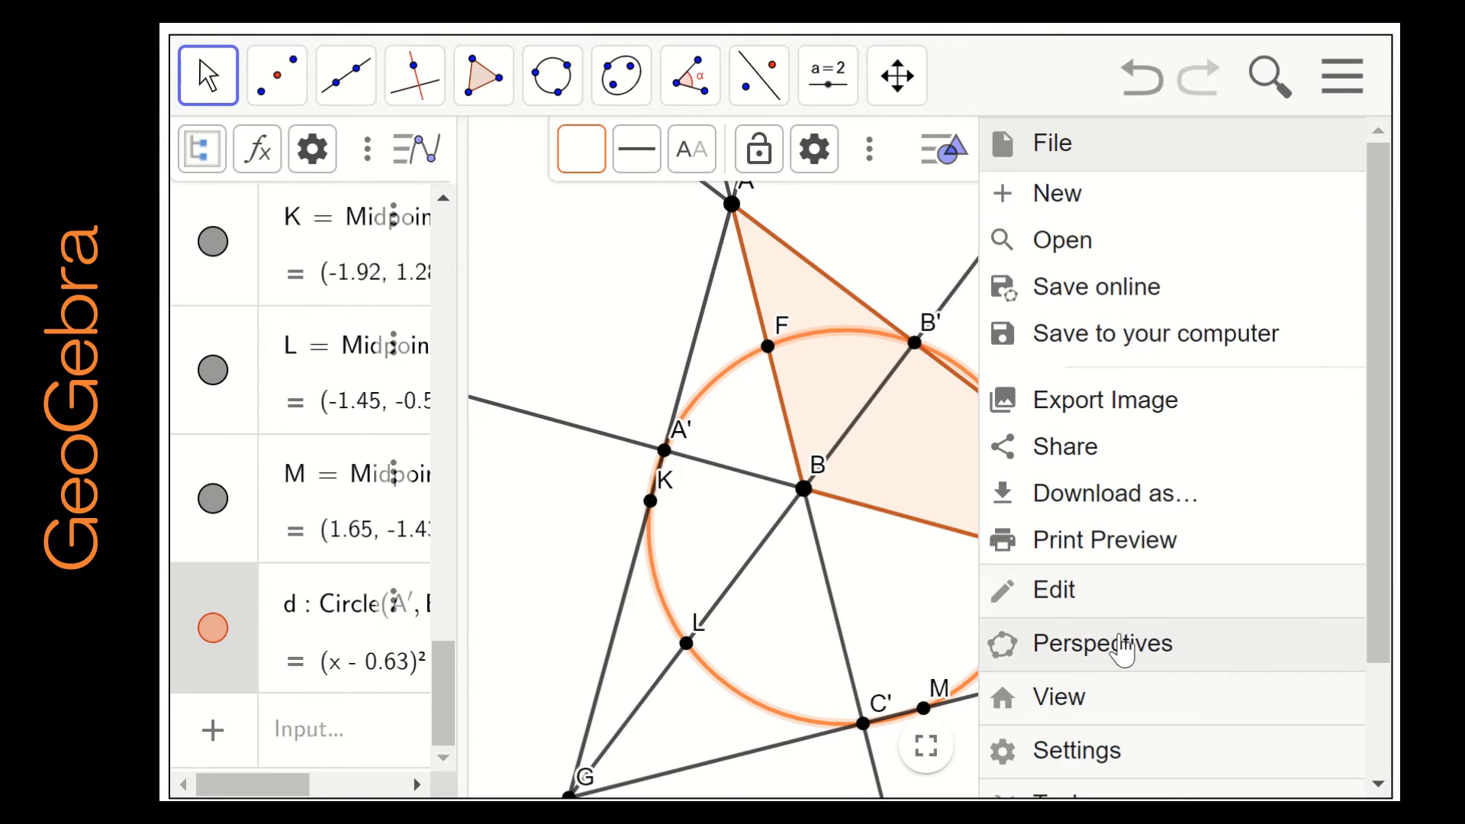
{"action": "scroll", "coordinate": [1119, 671], "scroll_direction": "down", "scroll_amount": 2}
{"action": "left_click", "coordinate": [1121, 670]}
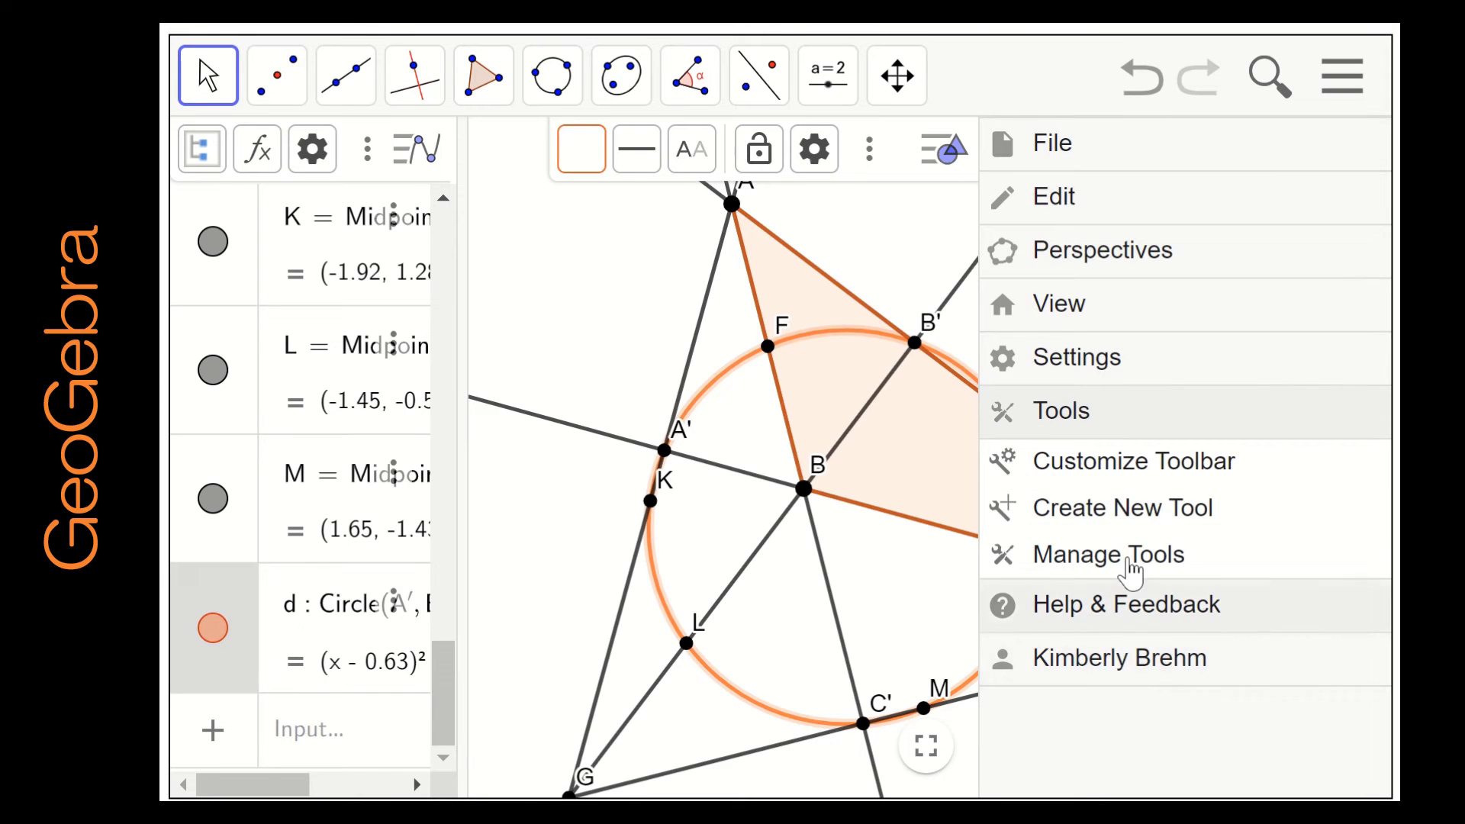
{"action": "left_click", "coordinate": [1160, 512]}
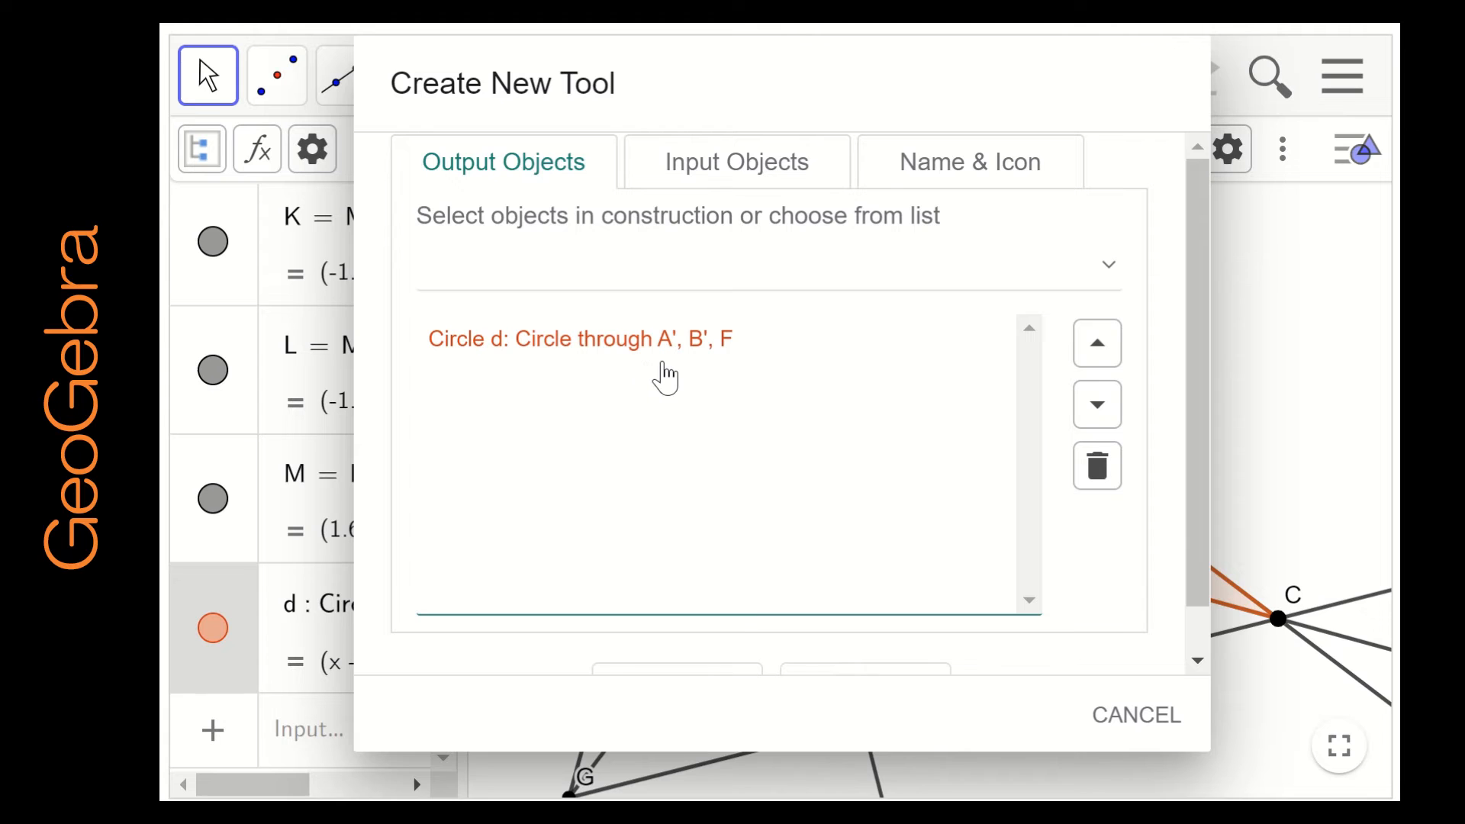
Step: Add the altitude feet A', B' and C' to the new tool's output objects
{"action": "left_click", "coordinate": [1106, 288]}
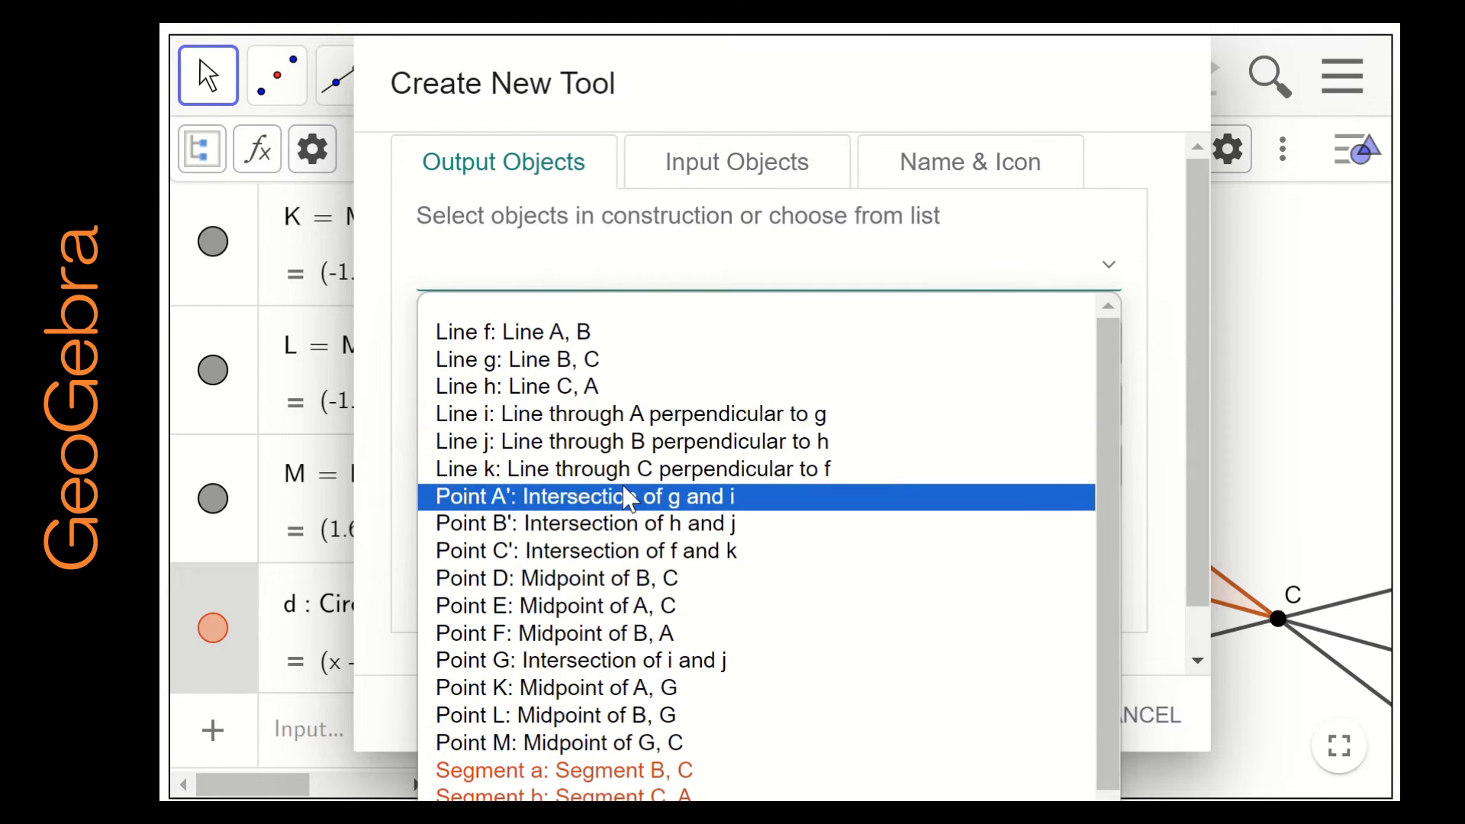
{"action": "left_click", "coordinate": [763, 495]}
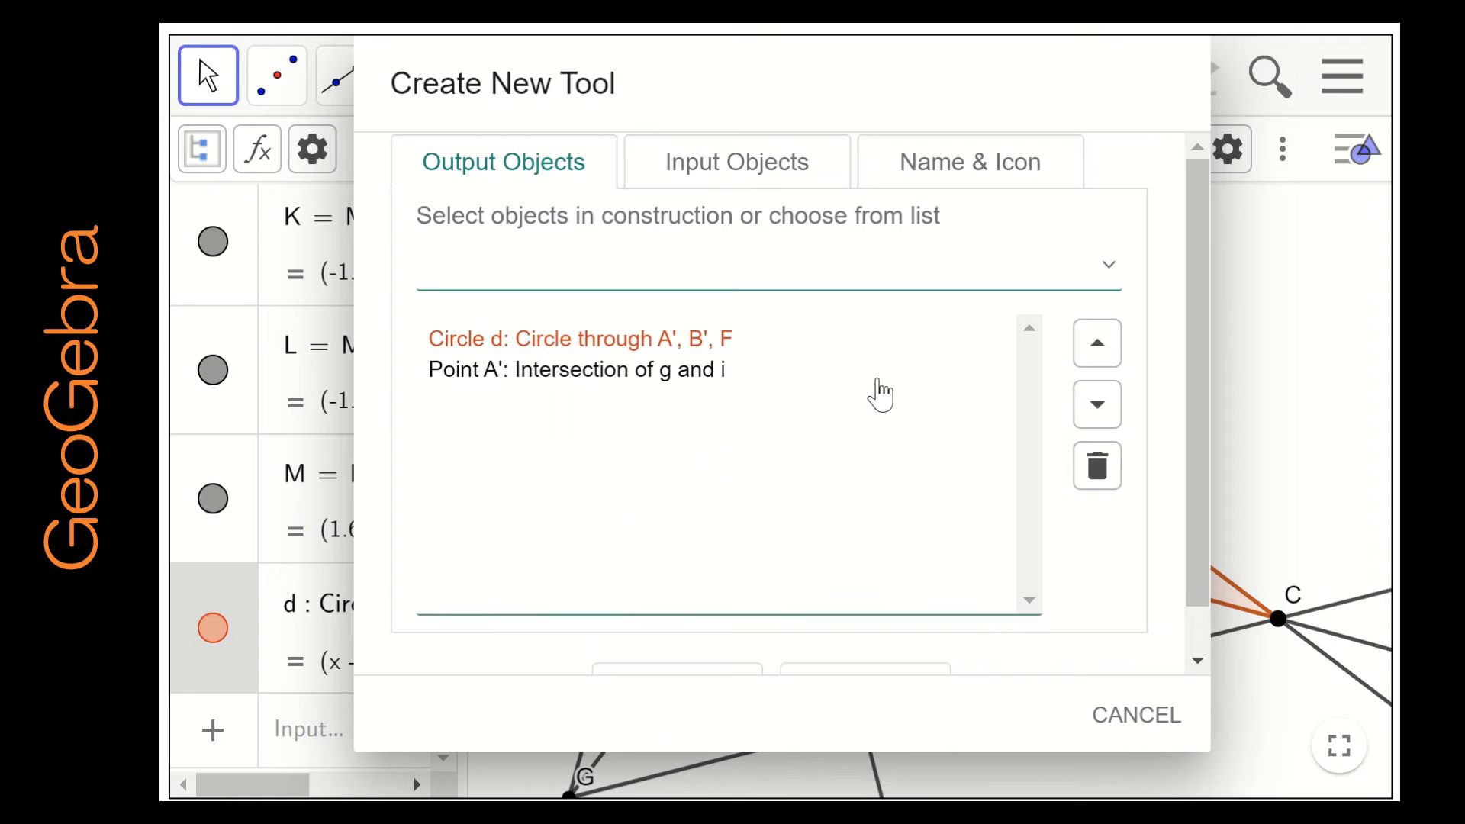
{"action": "left_click", "coordinate": [1110, 273]}
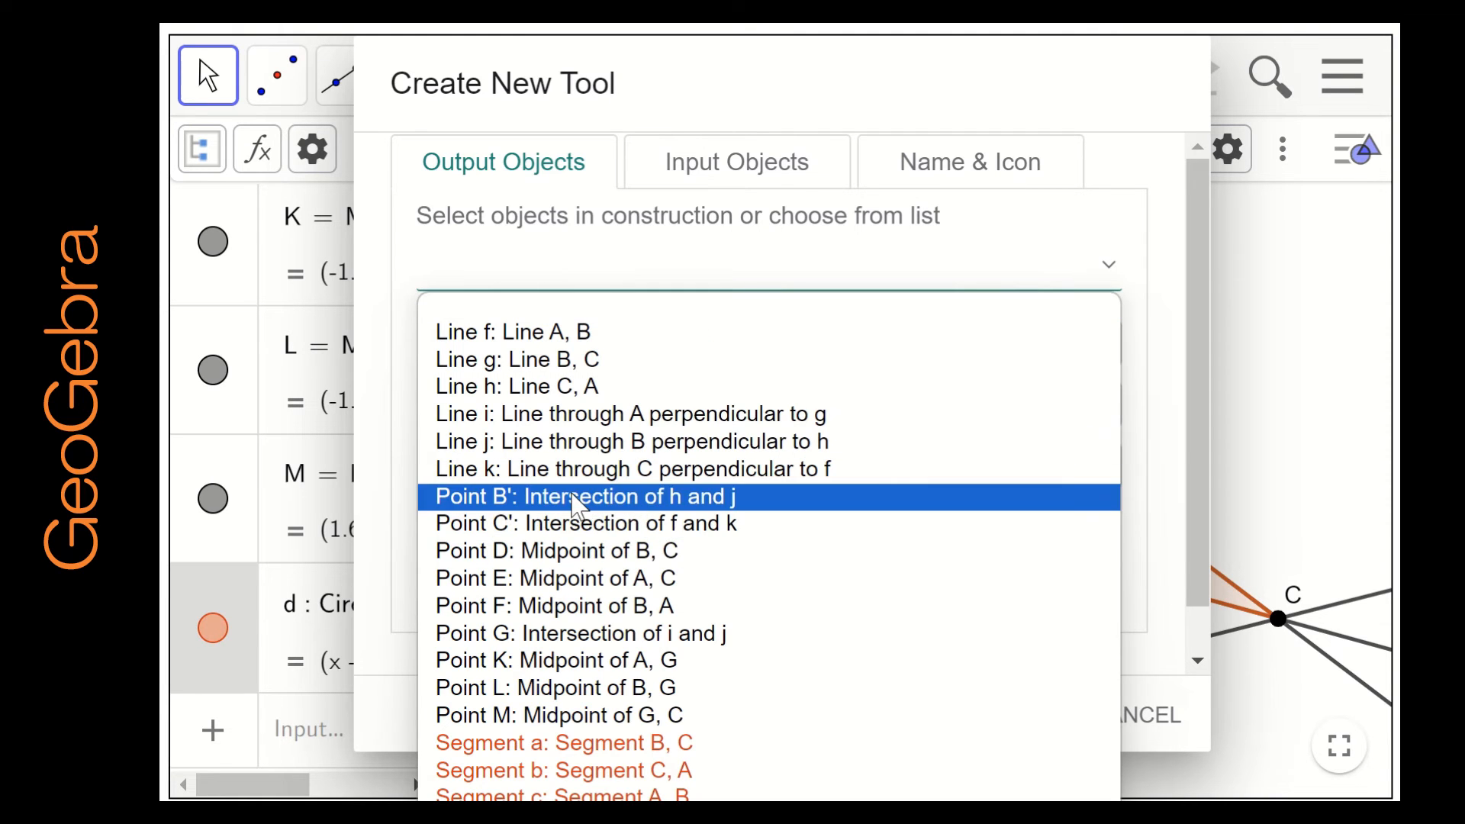
{"action": "left_click", "coordinate": [527, 502]}
{"action": "left_click", "coordinate": [1108, 276]}
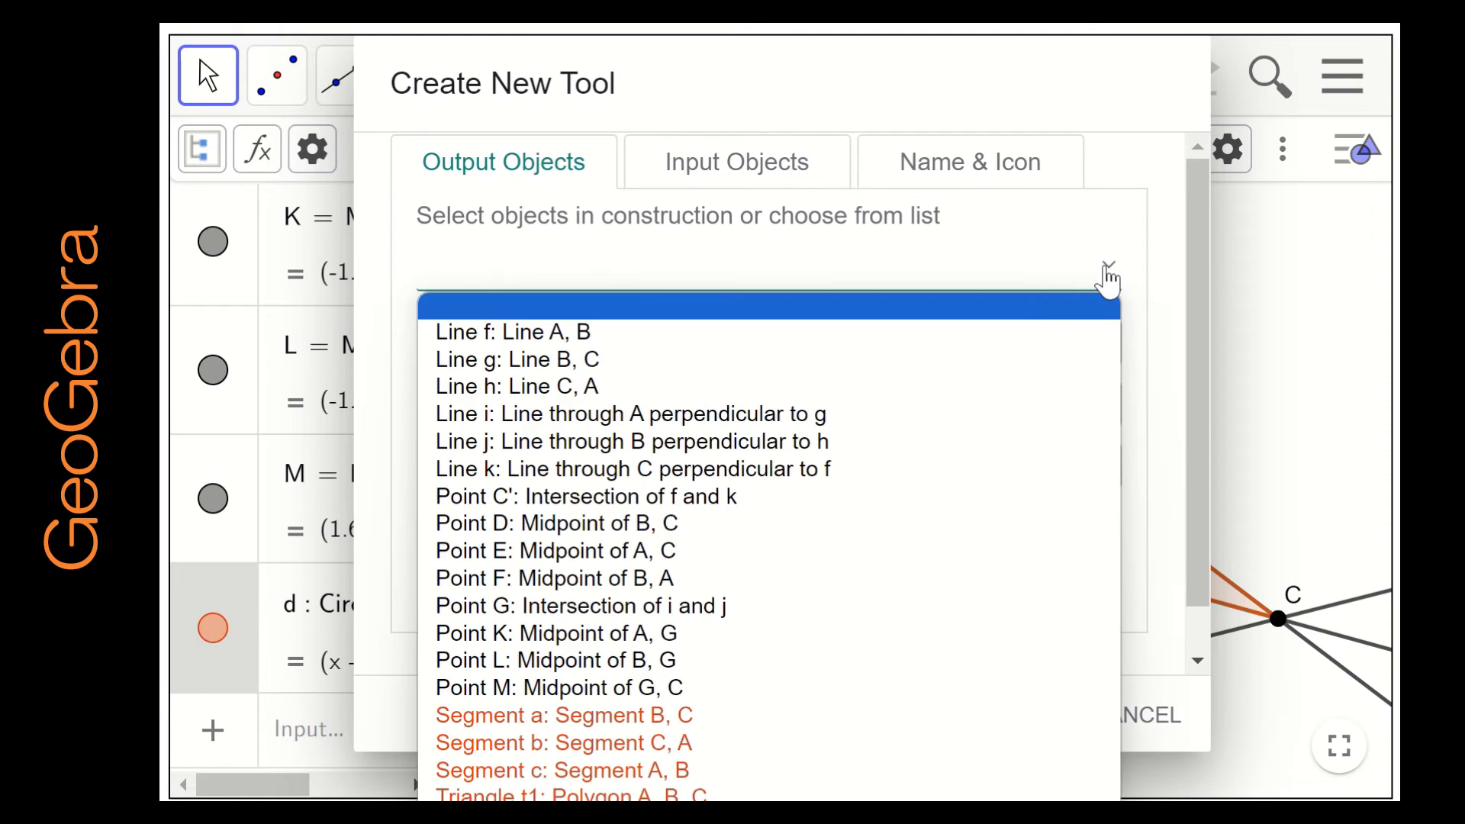
{"action": "left_click", "coordinate": [687, 505]}
Step: Add the side midpoints D, E and F to the new tool's output objects
{"action": "left_click", "coordinate": [1110, 273]}
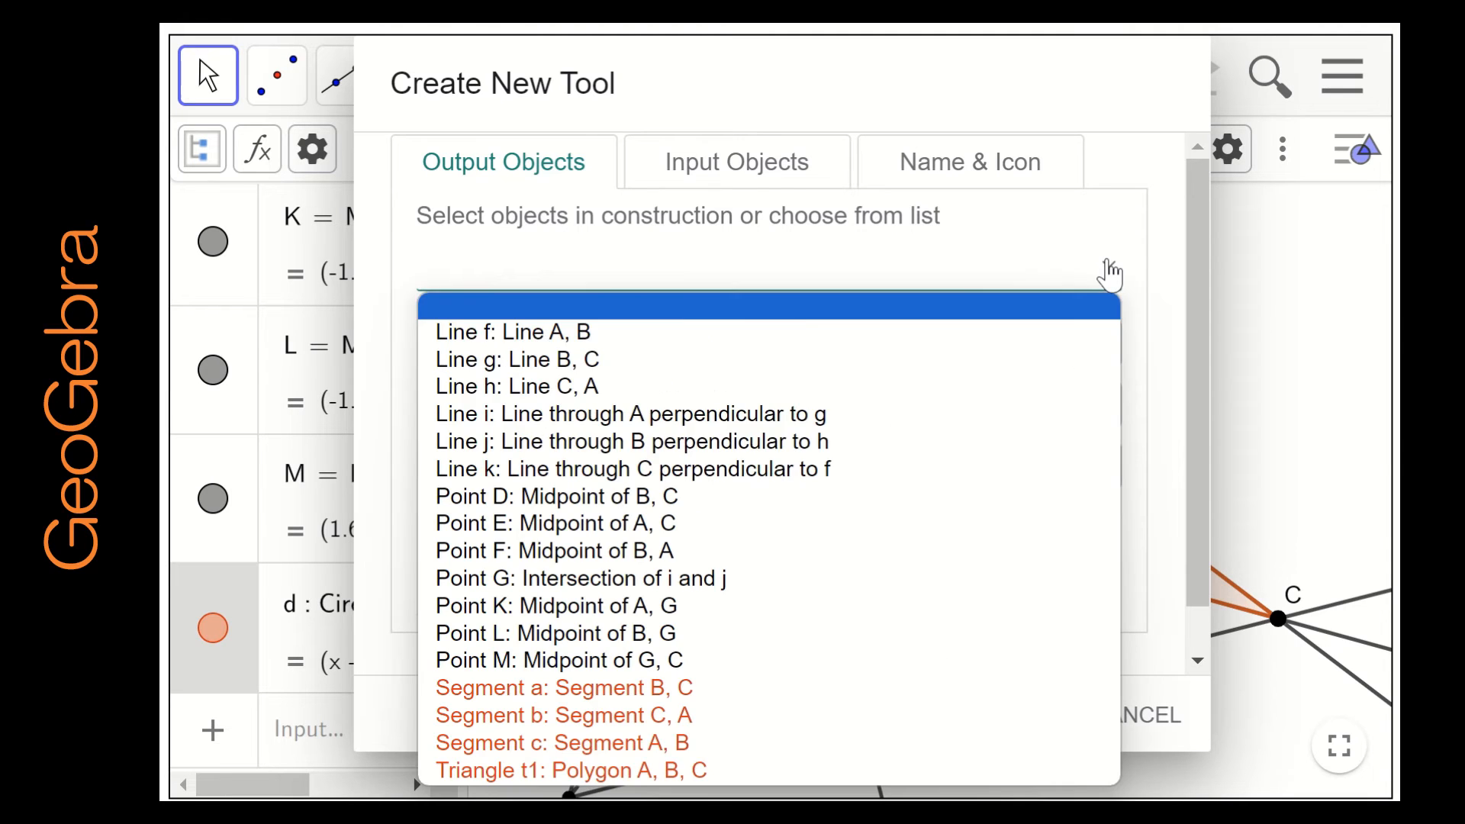
{"action": "left_click", "coordinate": [688, 500]}
{"action": "left_click", "coordinate": [1111, 274]}
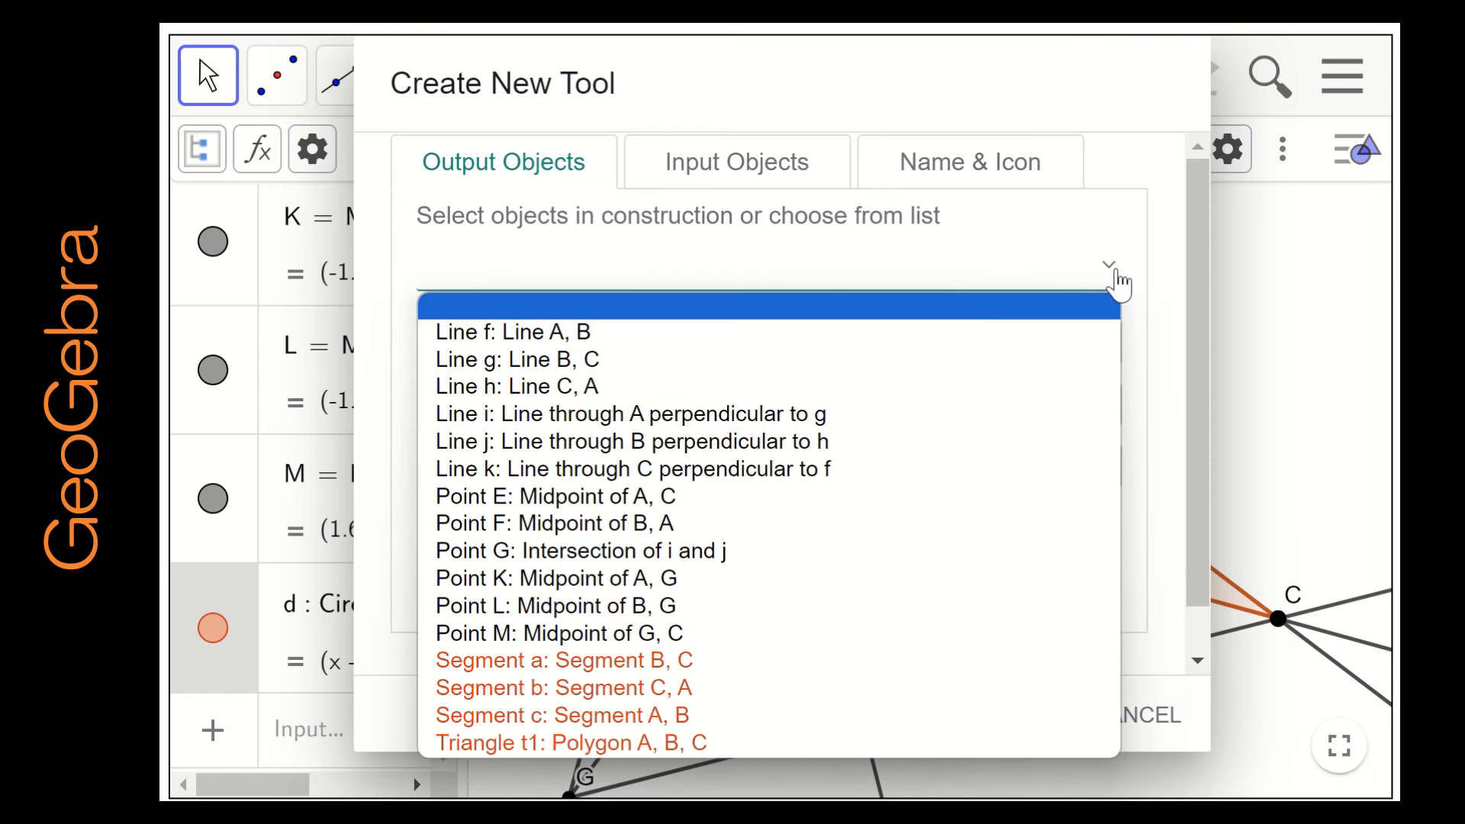
{"action": "left_click", "coordinate": [671, 497]}
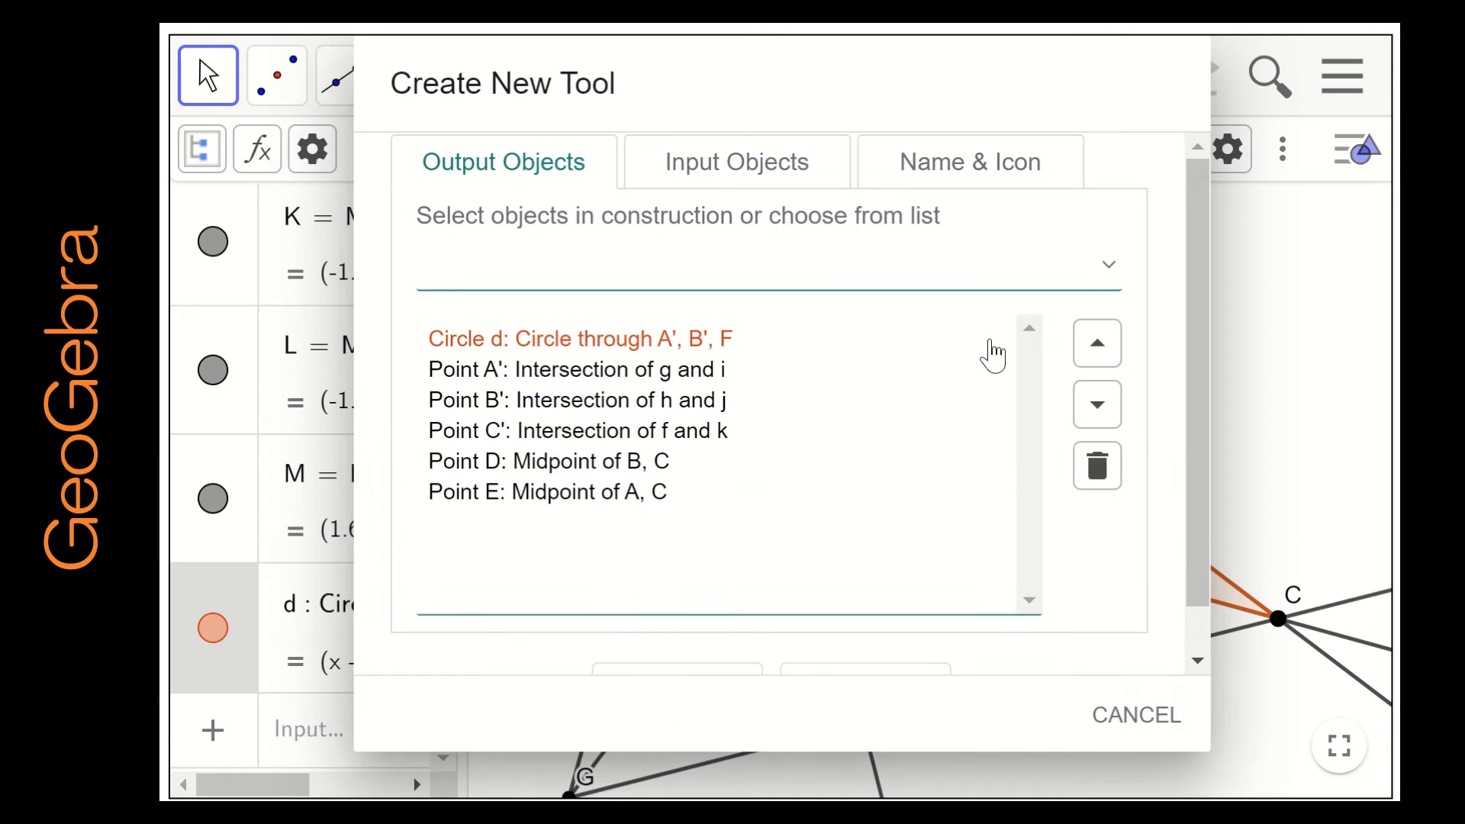
{"action": "left_click", "coordinate": [1109, 279]}
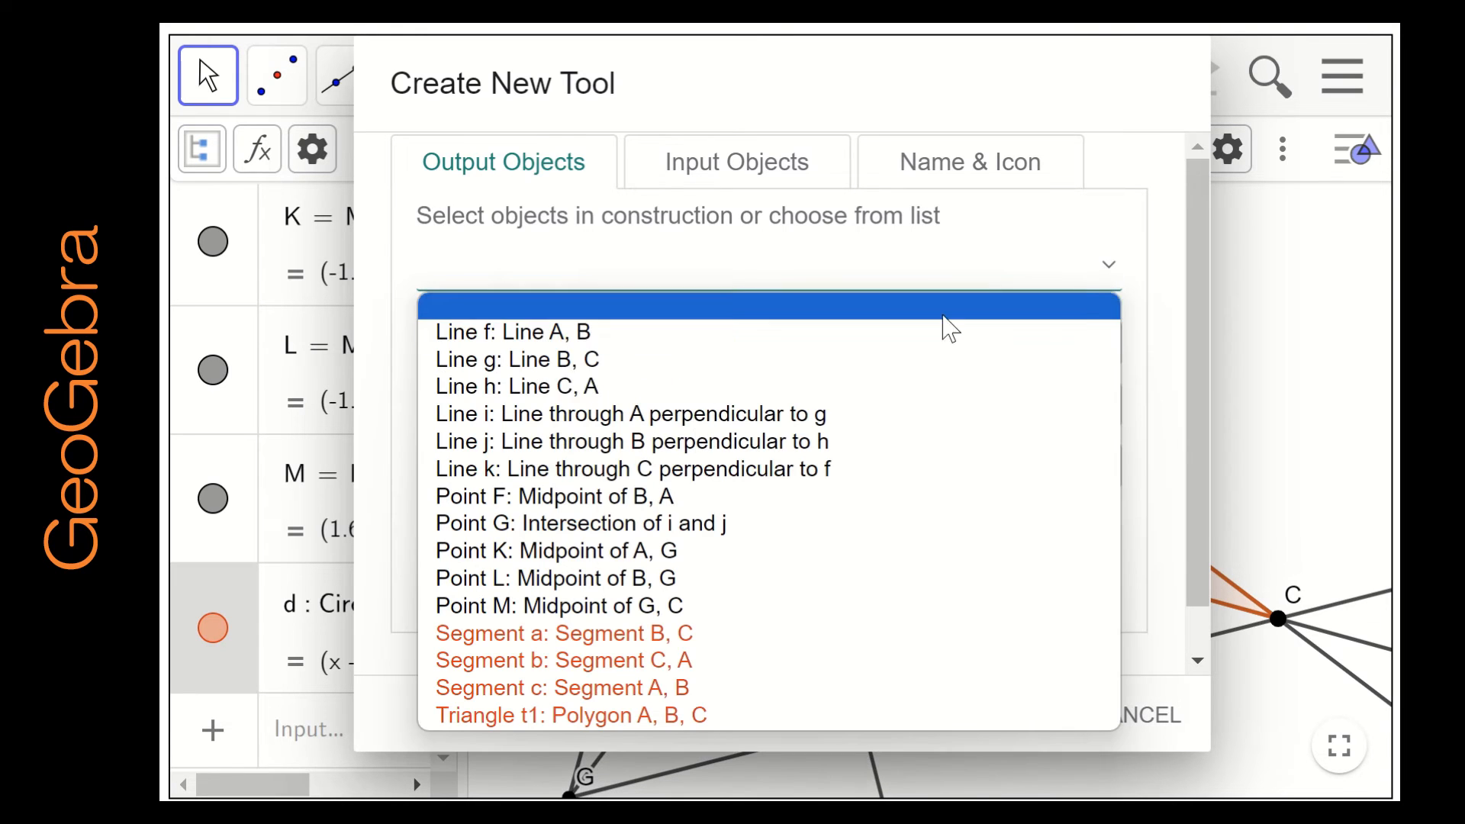
{"action": "left_click", "coordinate": [597, 501]}
Step: Add the vertex-to-orthocenter midpoints K, L and M to the new tool's output objects
{"action": "left_click", "coordinate": [1109, 273]}
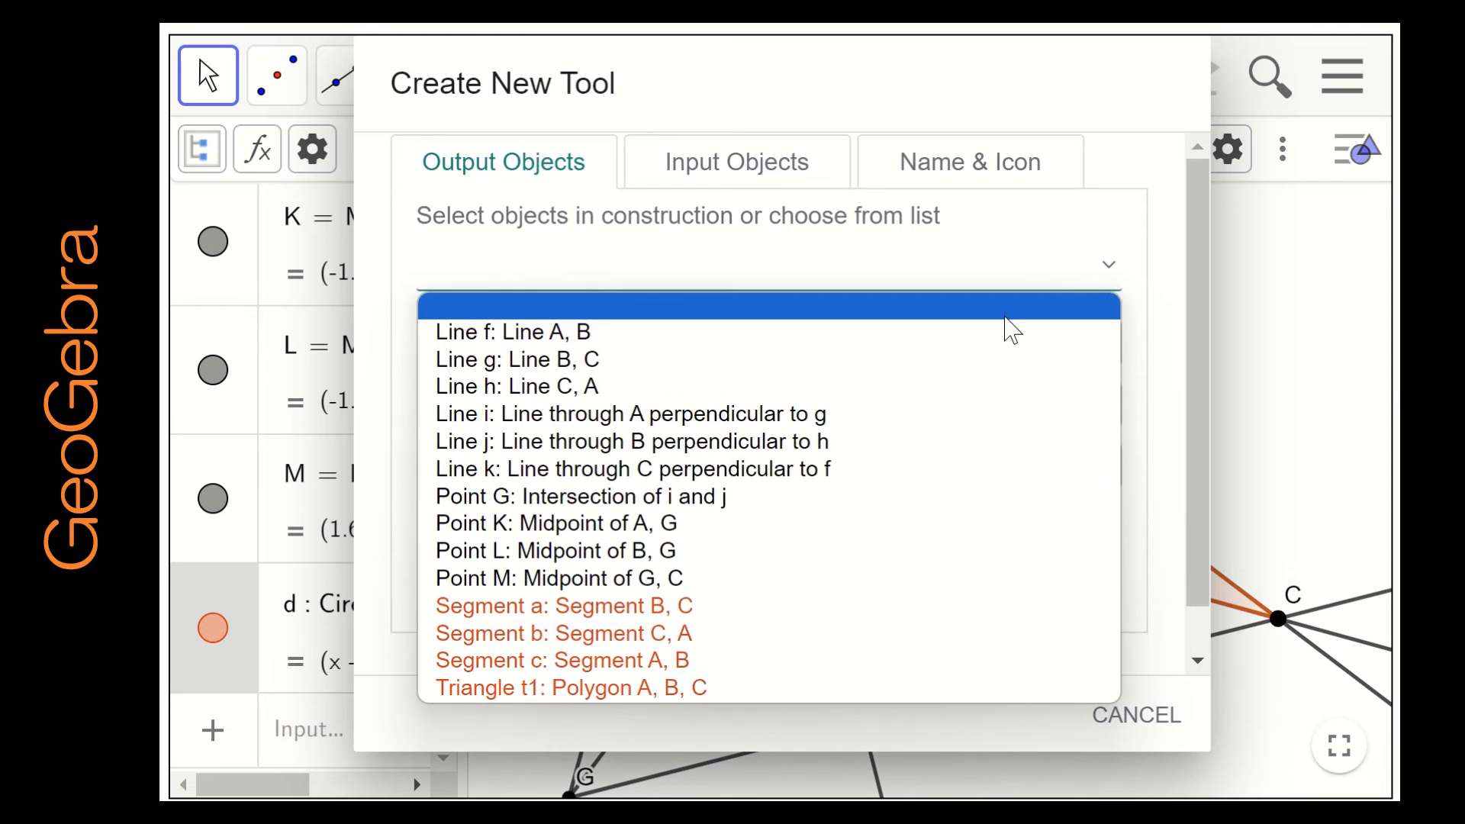
{"action": "left_click", "coordinate": [724, 527]}
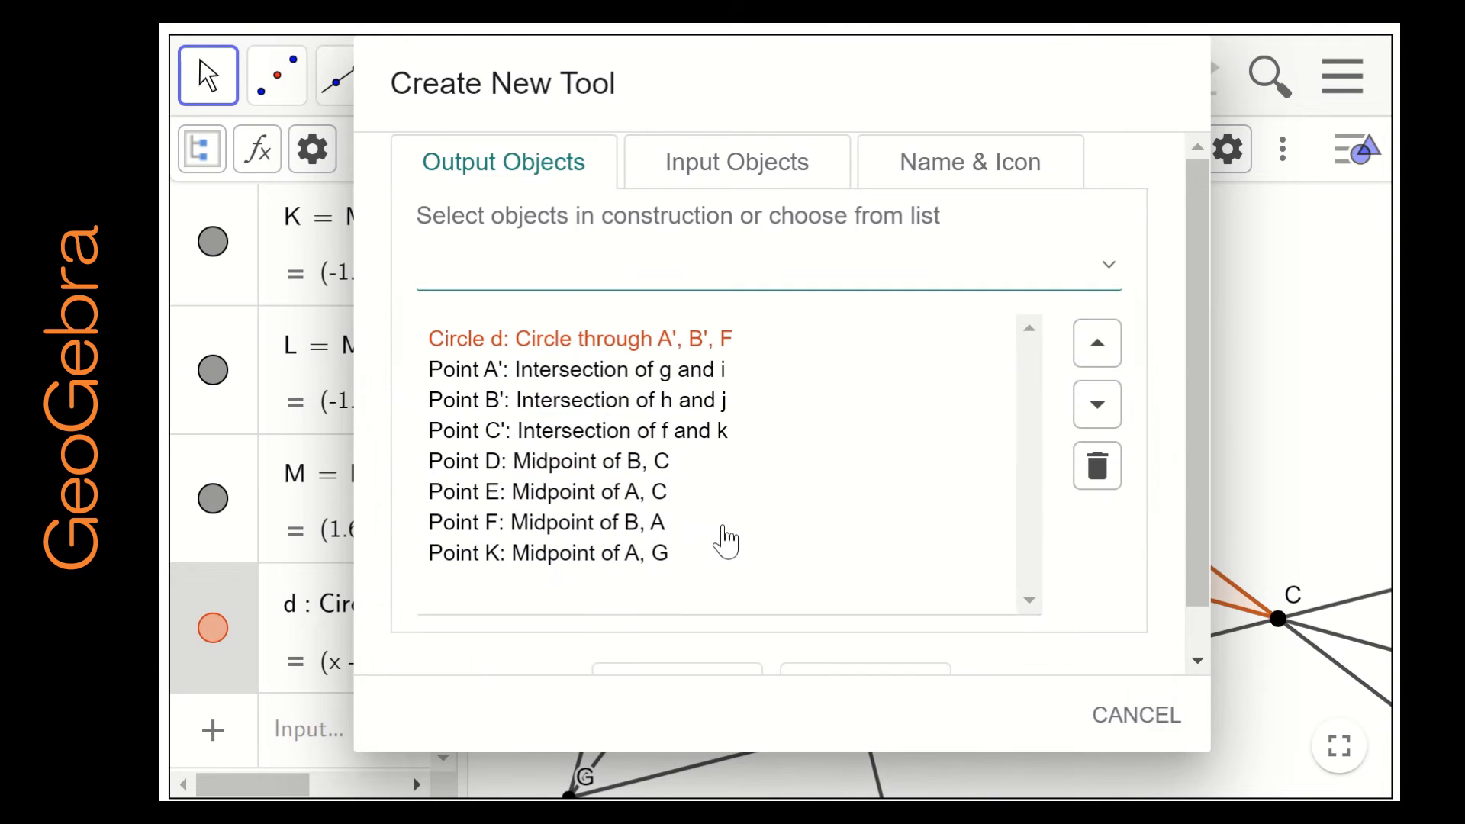
{"action": "left_click", "coordinate": [1110, 273]}
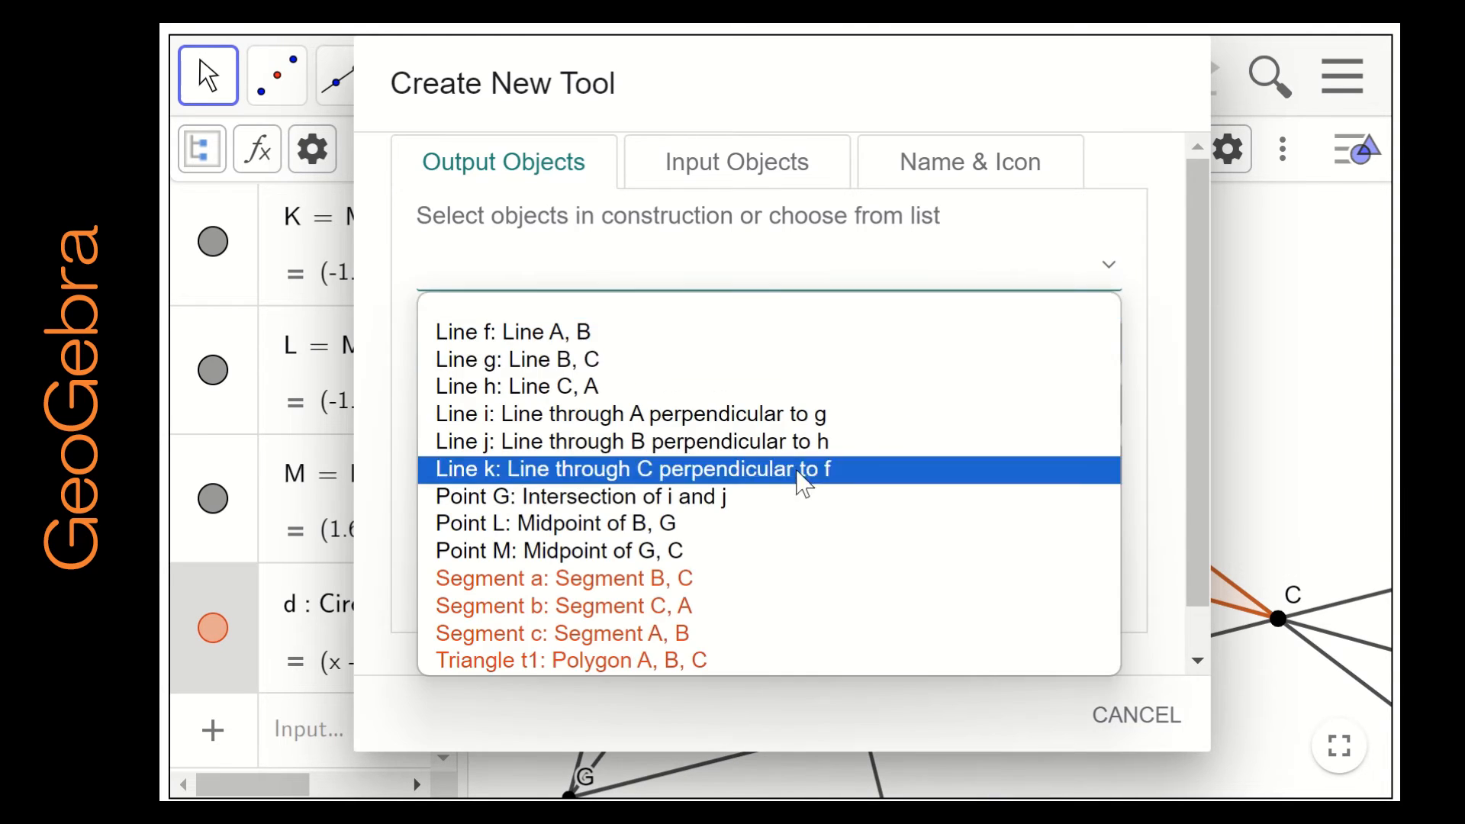
{"action": "left_click", "coordinate": [736, 534]}
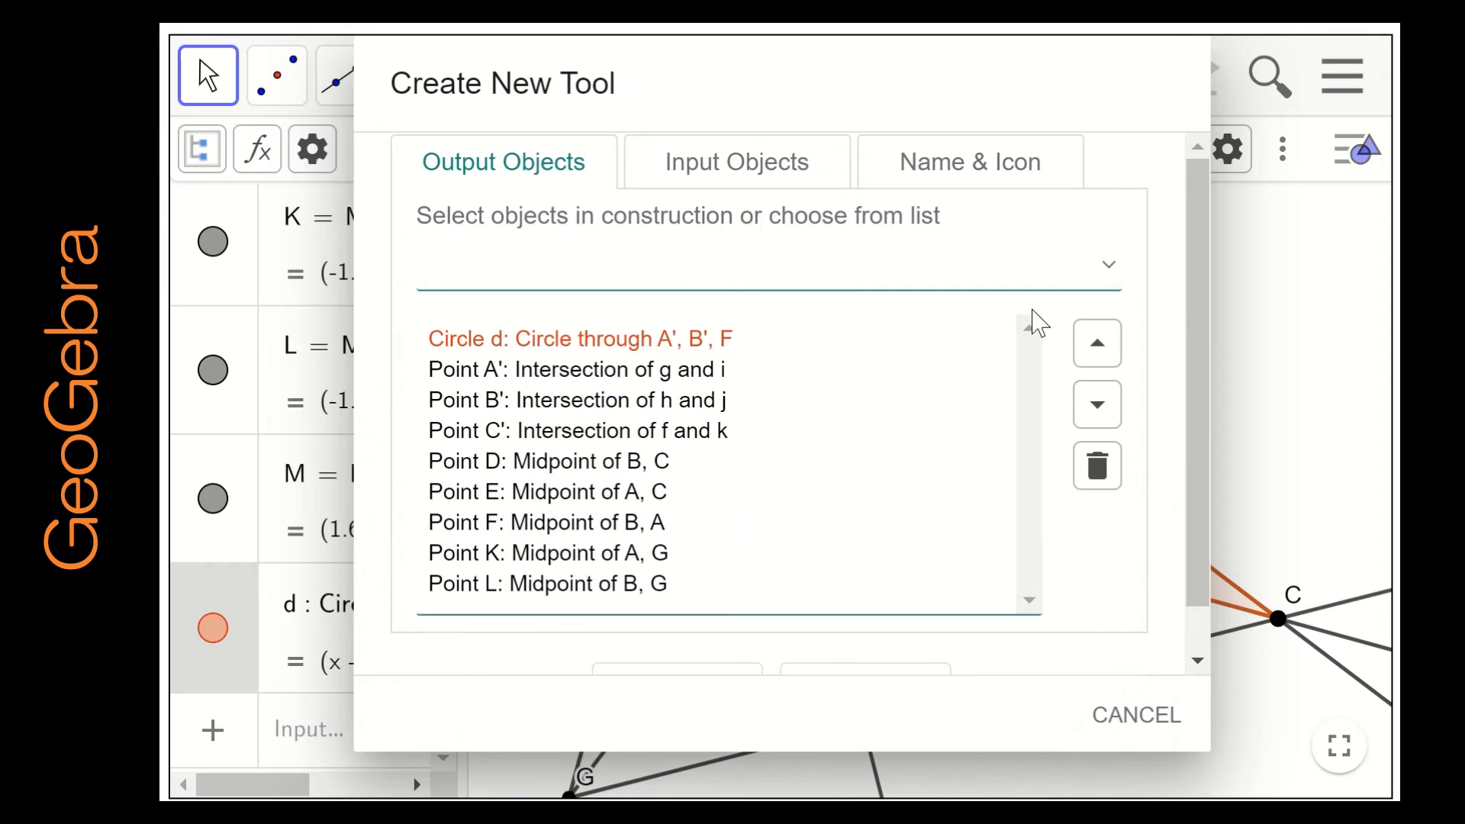
{"action": "left_click", "coordinate": [1106, 273]}
{"action": "left_click", "coordinate": [752, 523]}
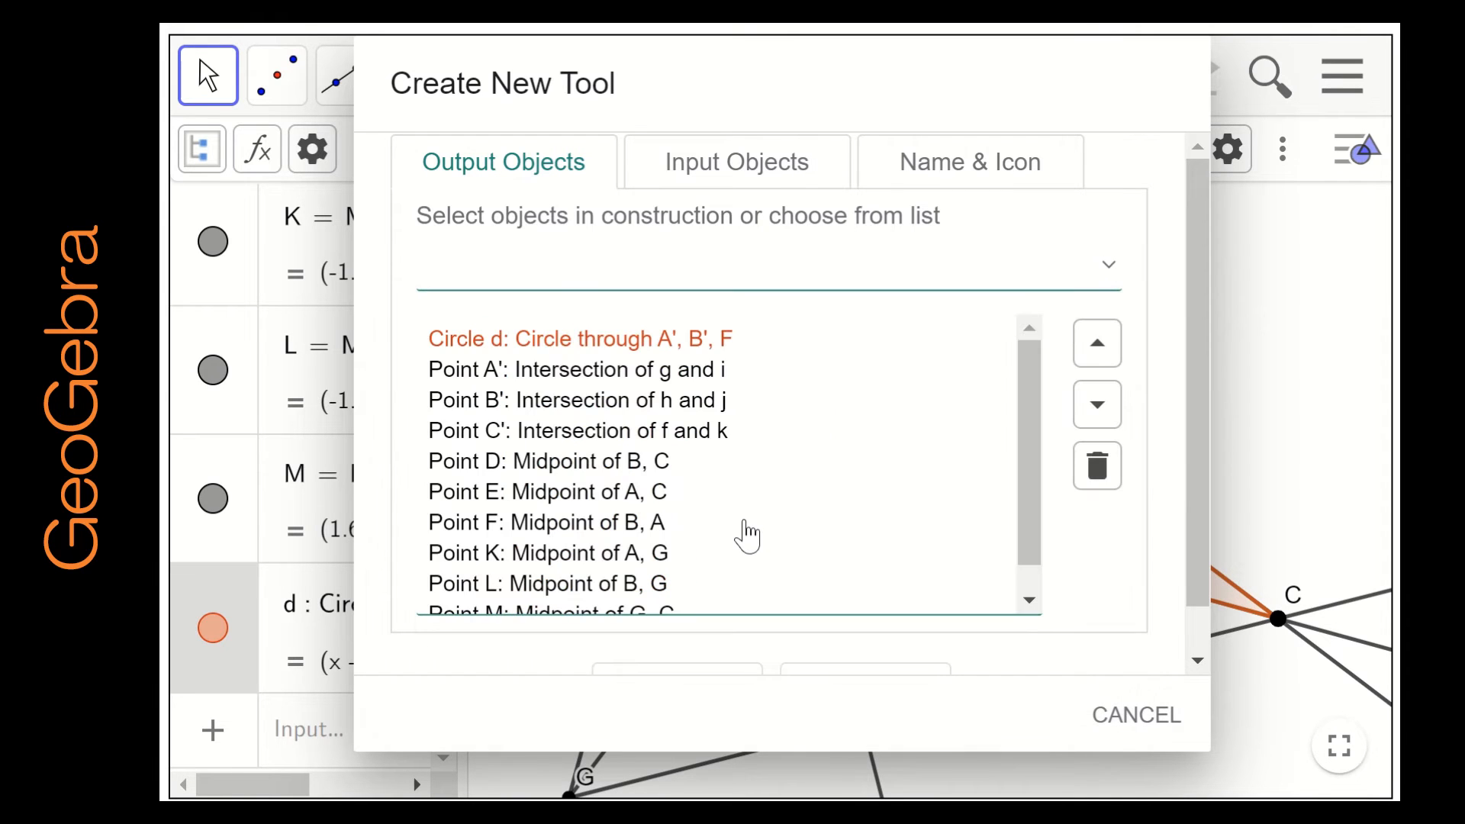
{"action": "scroll", "coordinate": [747, 534], "scroll_direction": "down", "scroll_amount": 1}
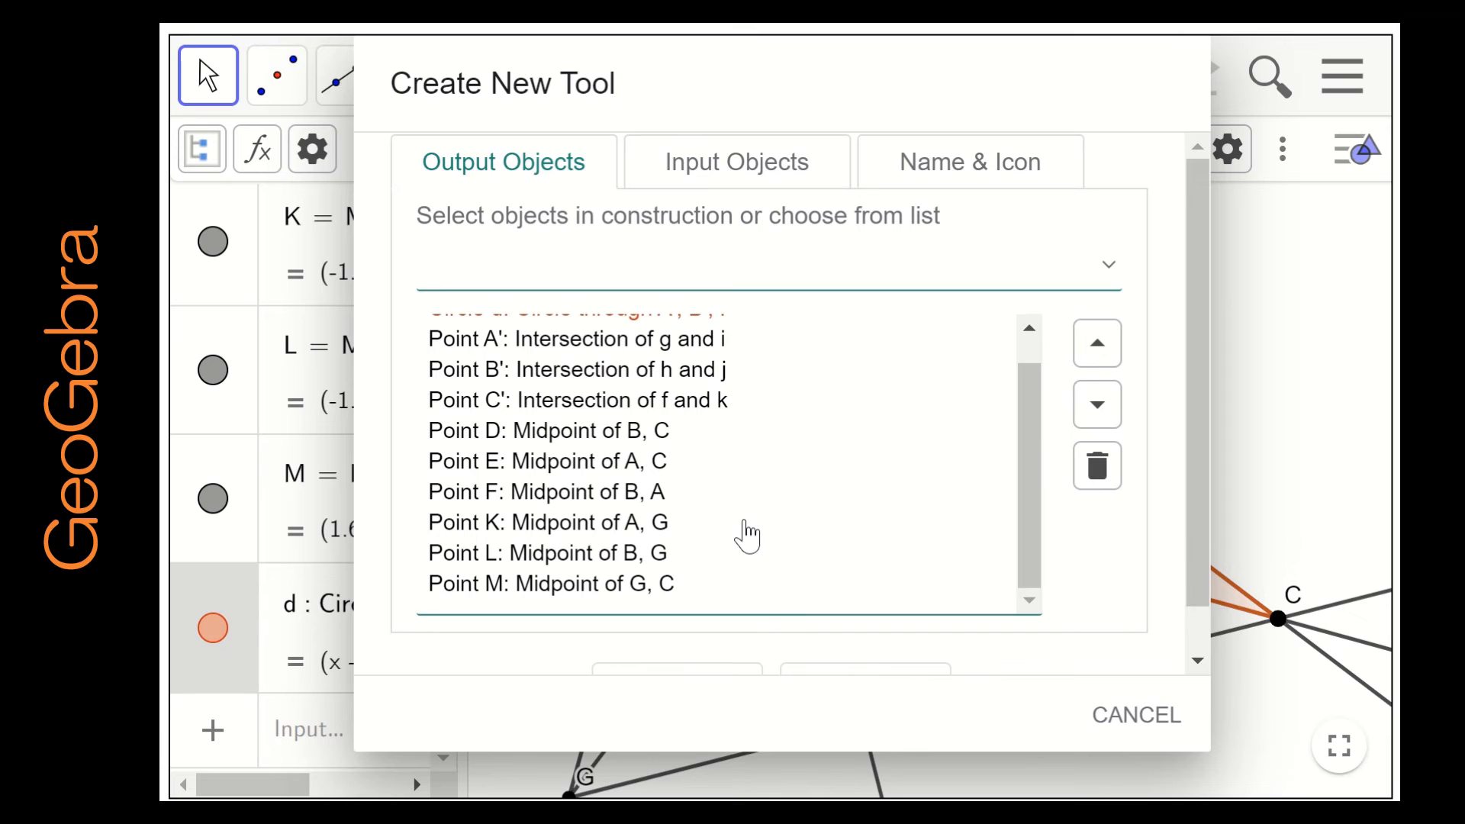
Step: Add the triangle polygon A, B, C to the new tool's output objects
{"action": "left_click", "coordinate": [1105, 277]}
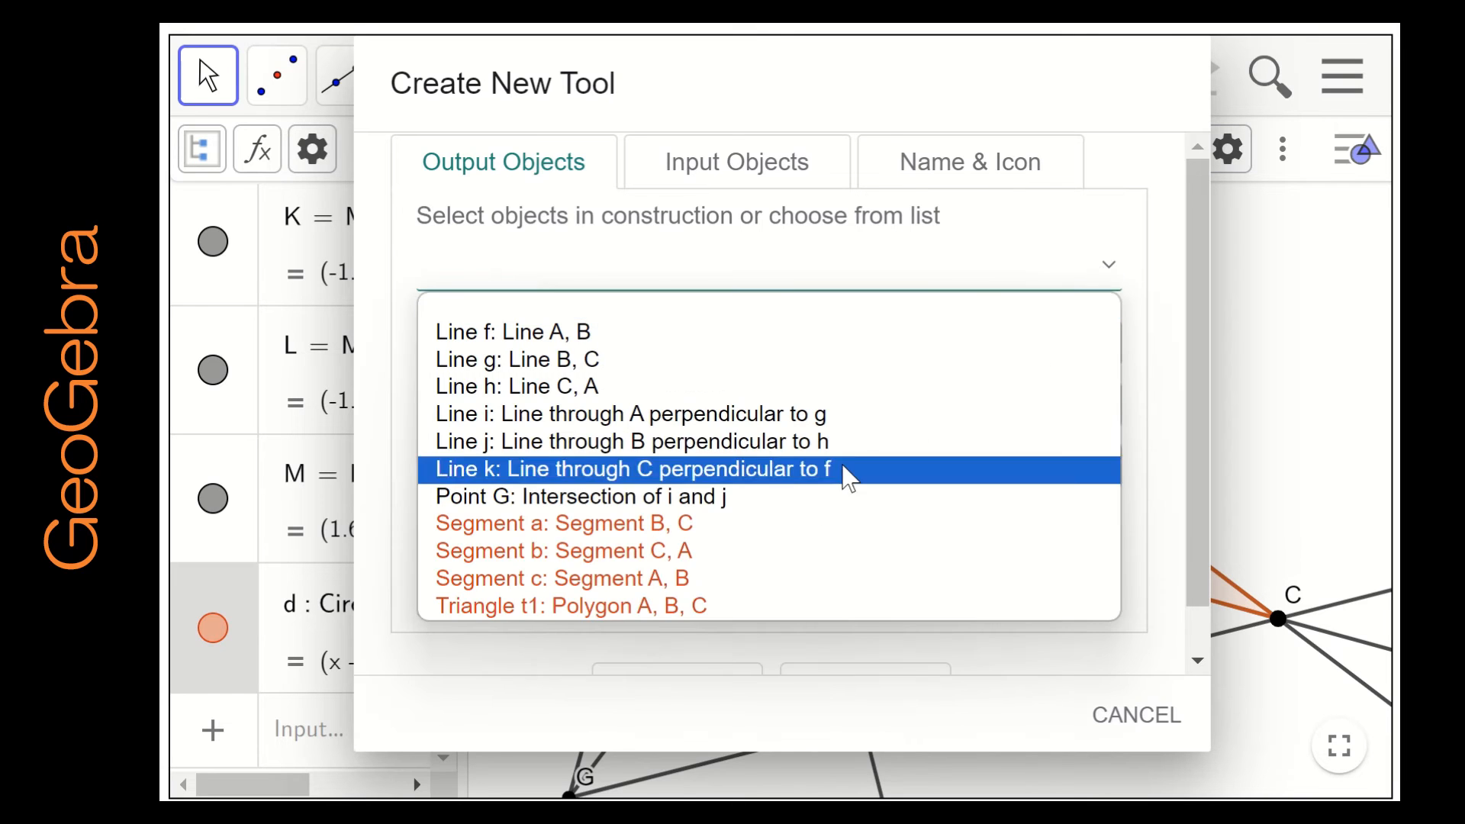
{"action": "left_click", "coordinate": [702, 607]}
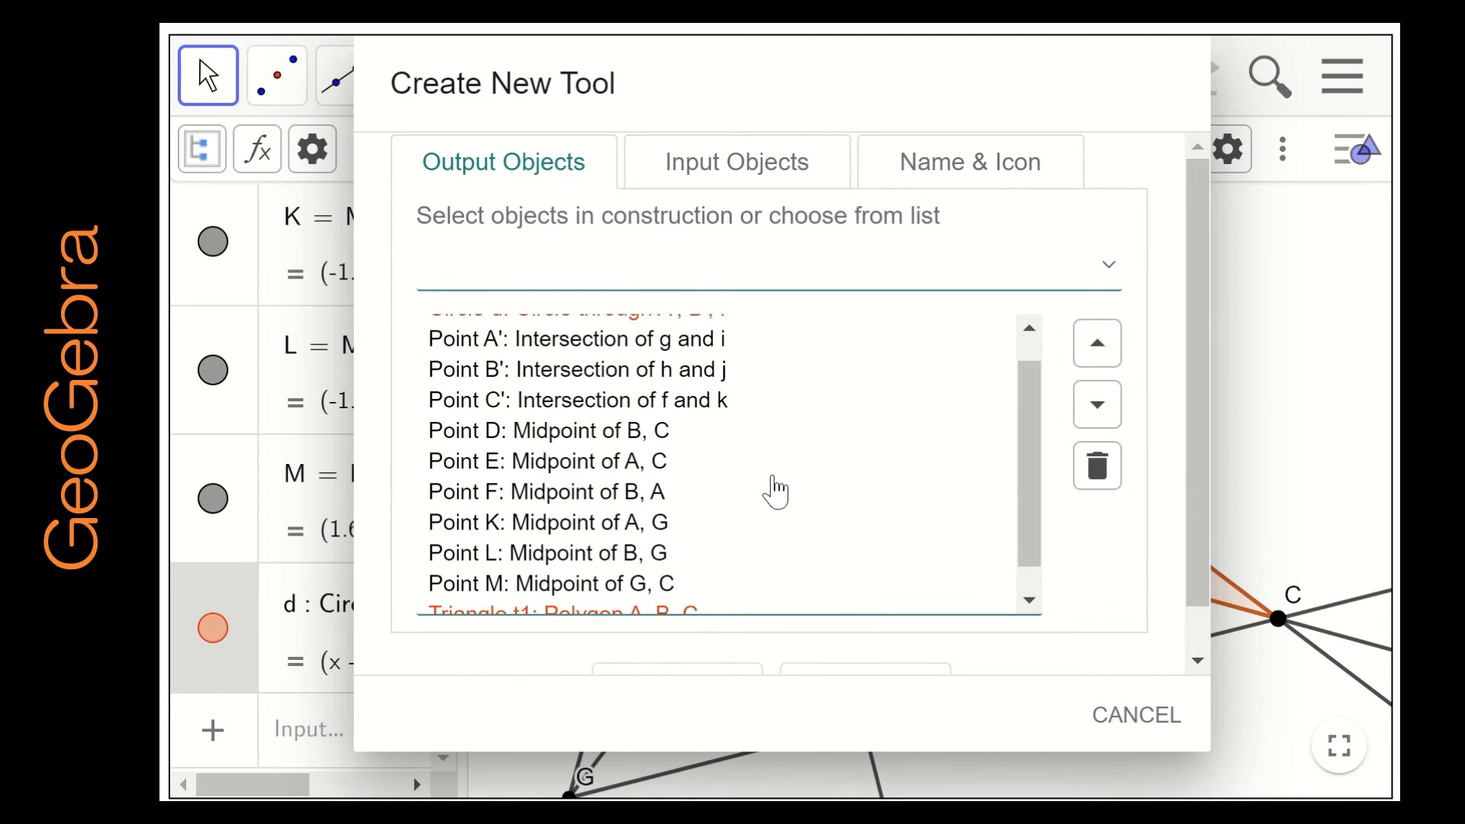
{"action": "scroll", "coordinate": [775, 491], "scroll_direction": "up", "scroll_amount": 1}
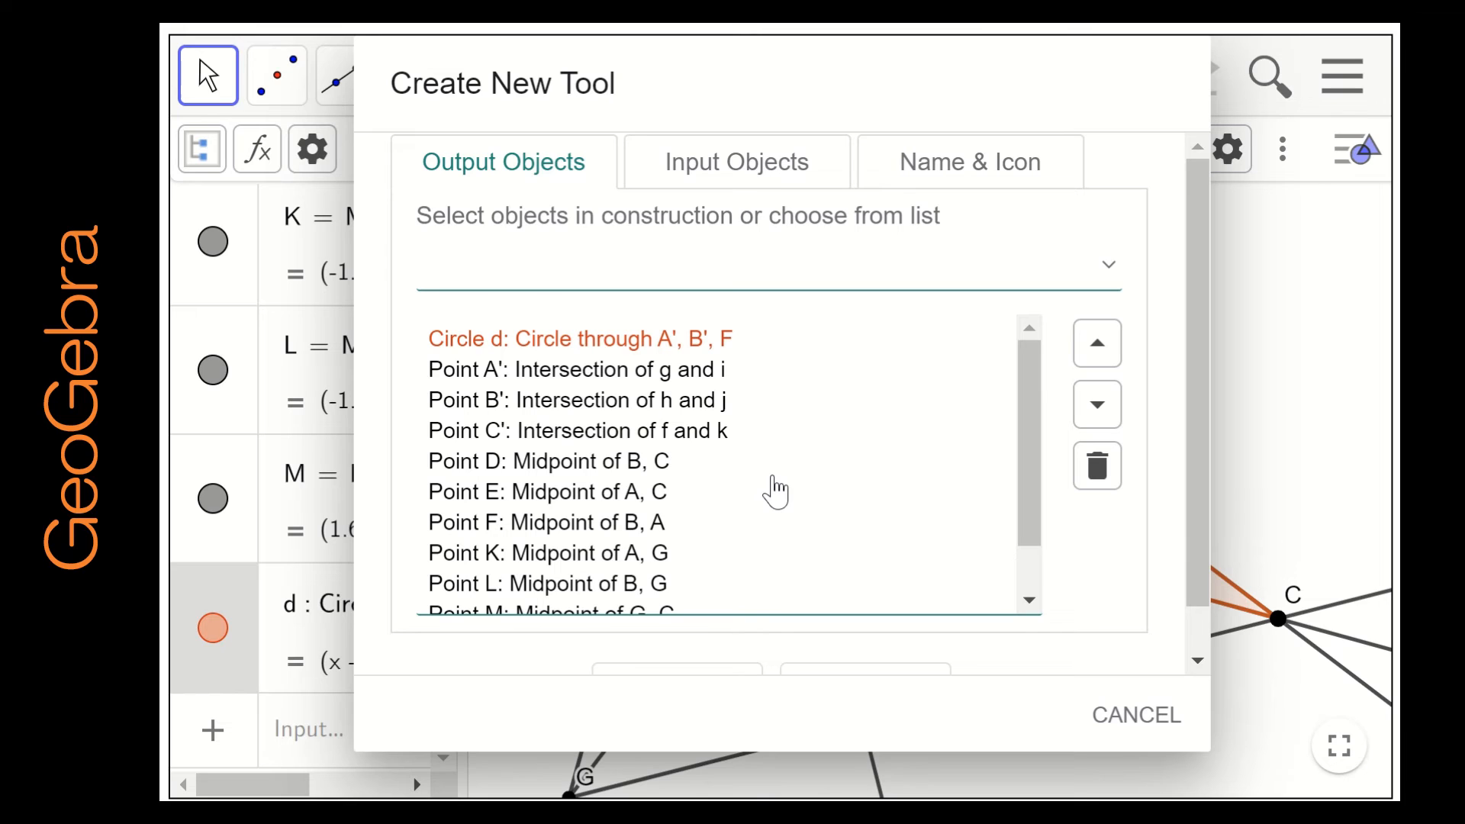
Step: Keep points A, B and C as input objects, name the tool Nine-Point Circle, and finish creating it
{"action": "left_click", "coordinate": [737, 190]}
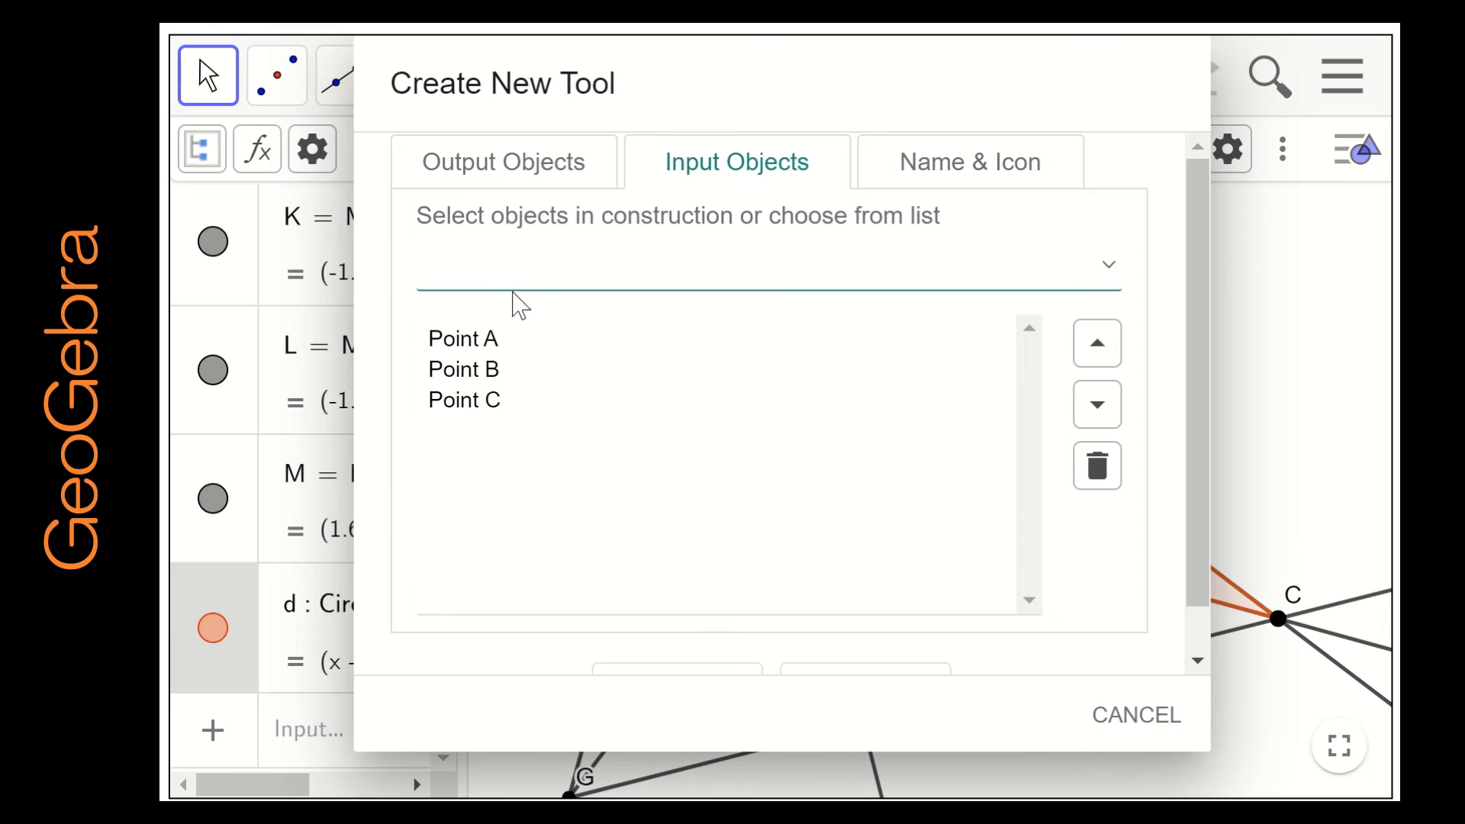
{"action": "left_click", "coordinate": [934, 176]}
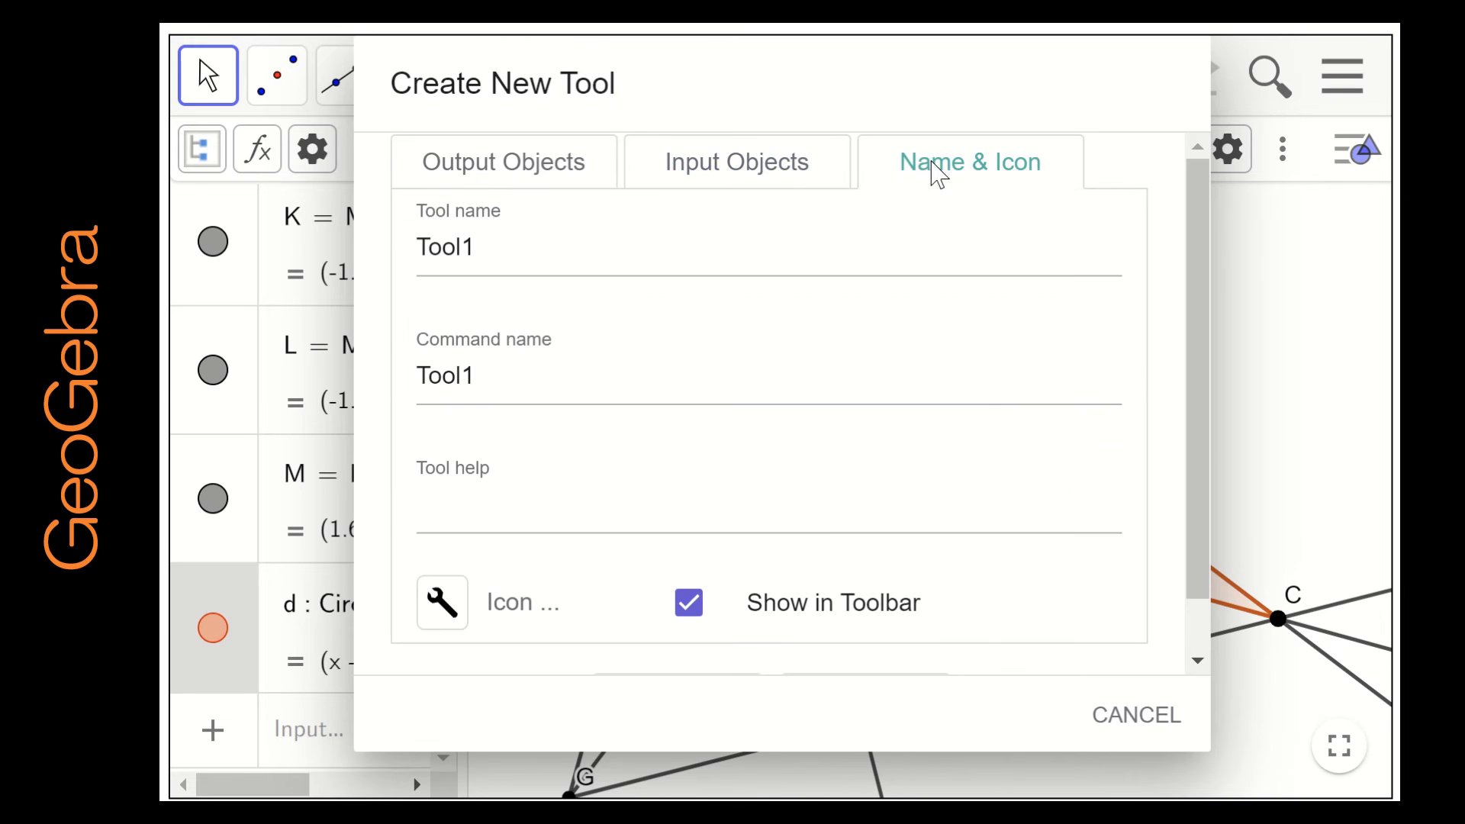
{"action": "left_click", "coordinate": [626, 269]}
{"action": "type", "text": "Nine-Point Circle"}
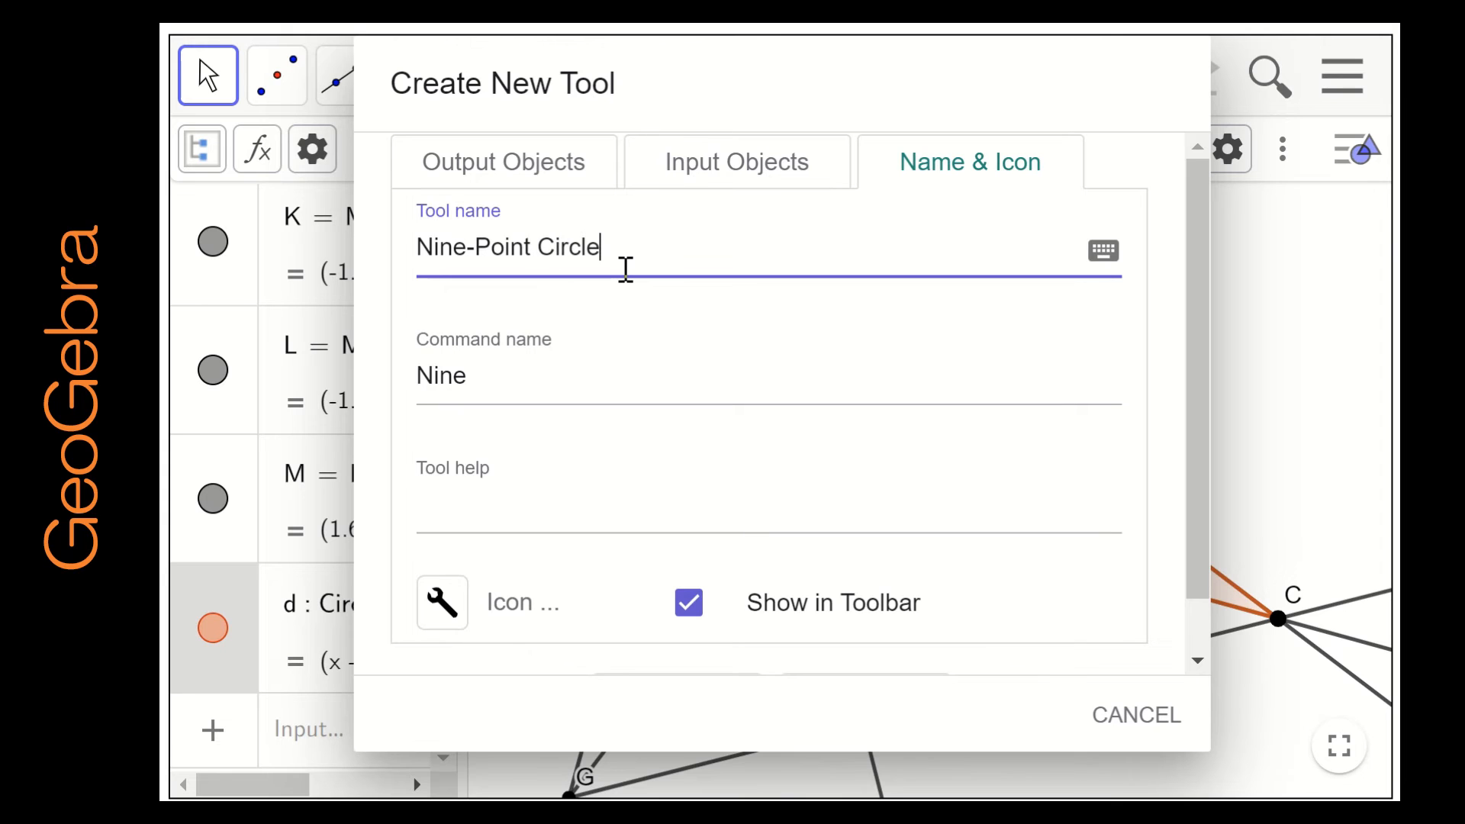
{"action": "scroll", "coordinate": [967, 381], "scroll_direction": "down", "scroll_amount": 1}
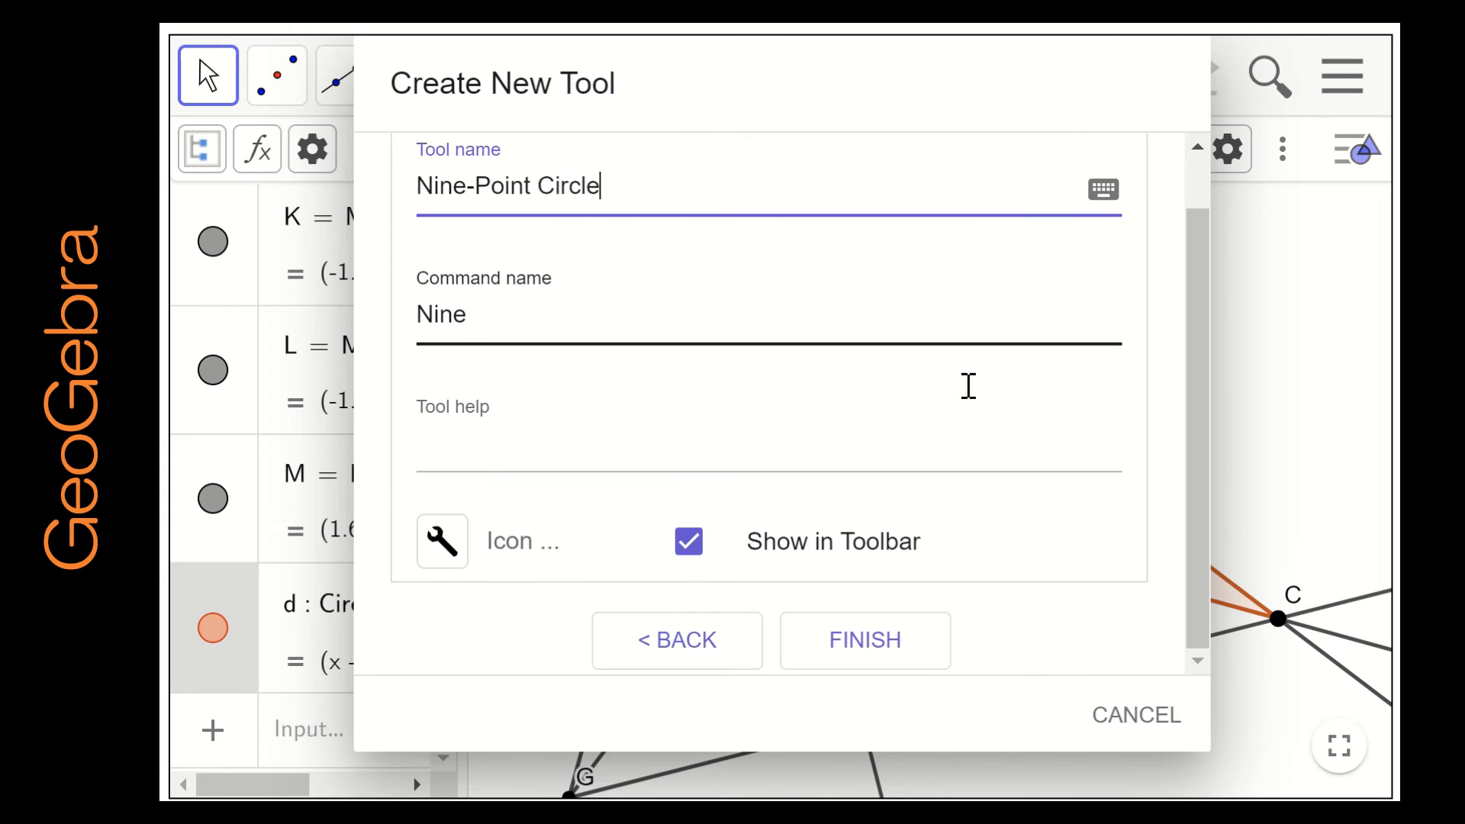
{"action": "left_click", "coordinate": [840, 650]}
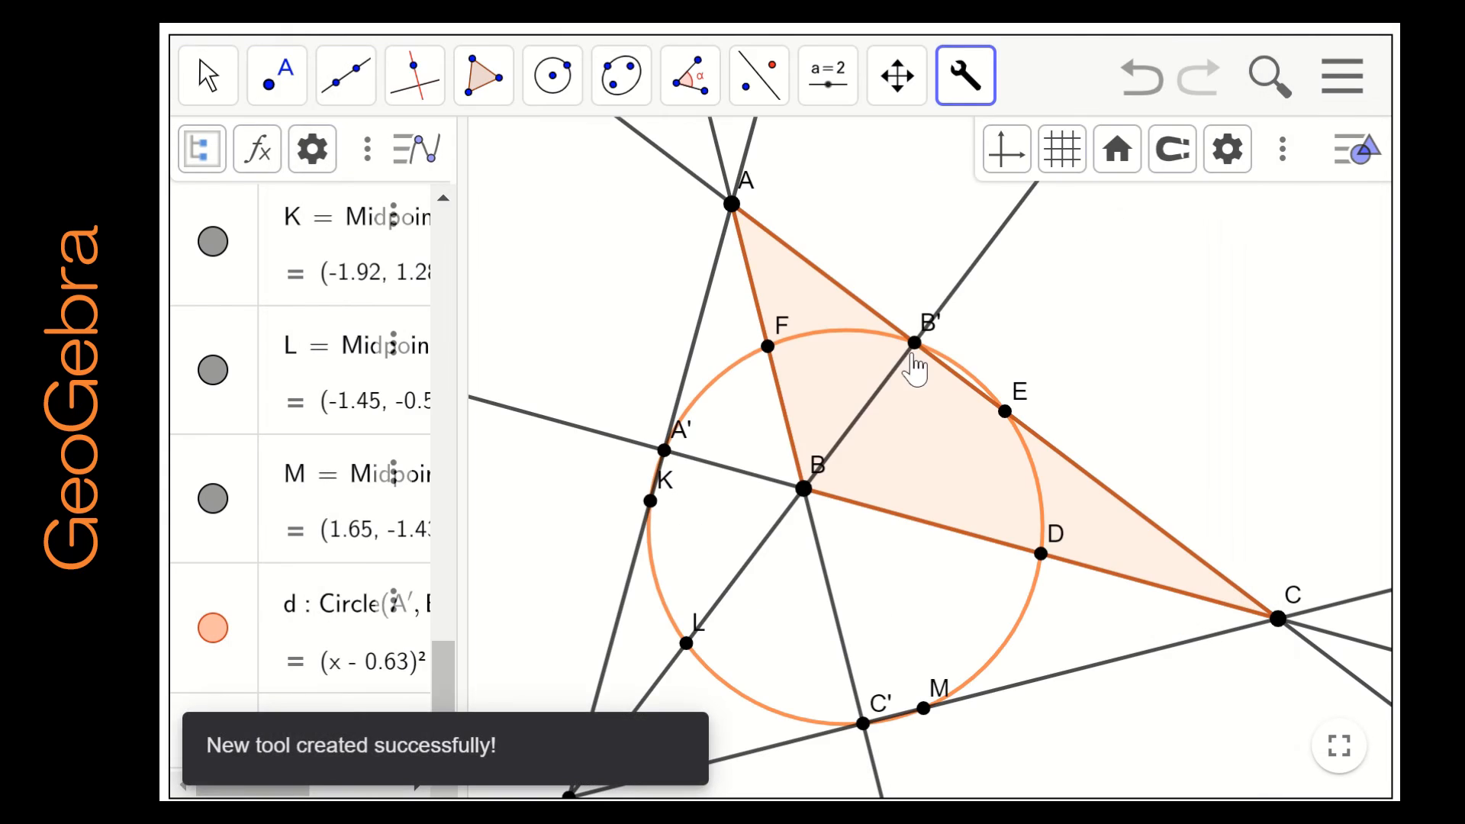
{"action": "left_click", "coordinate": [968, 74]}
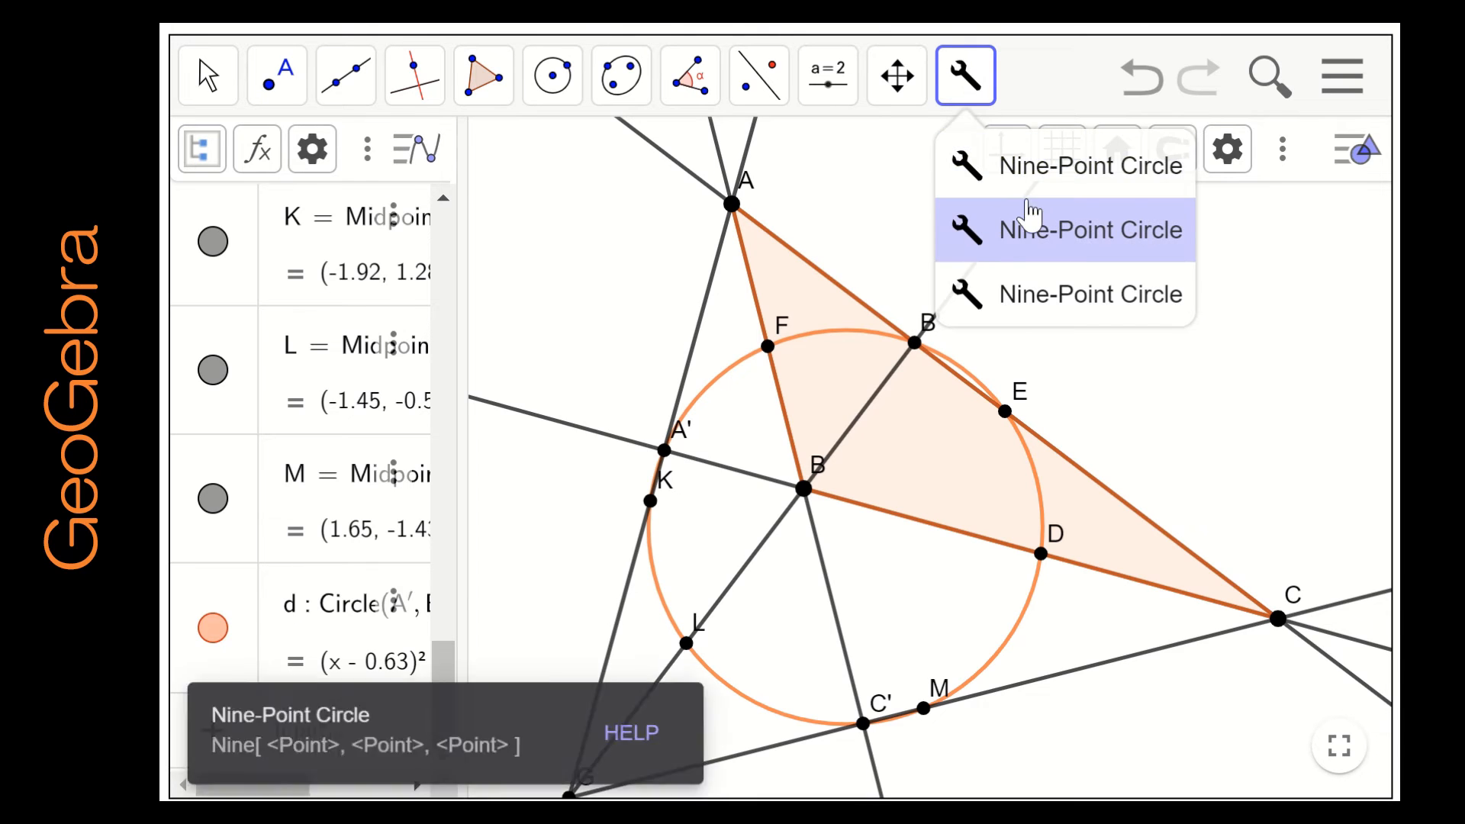
{"action": "left_click", "coordinate": [1233, 261]}
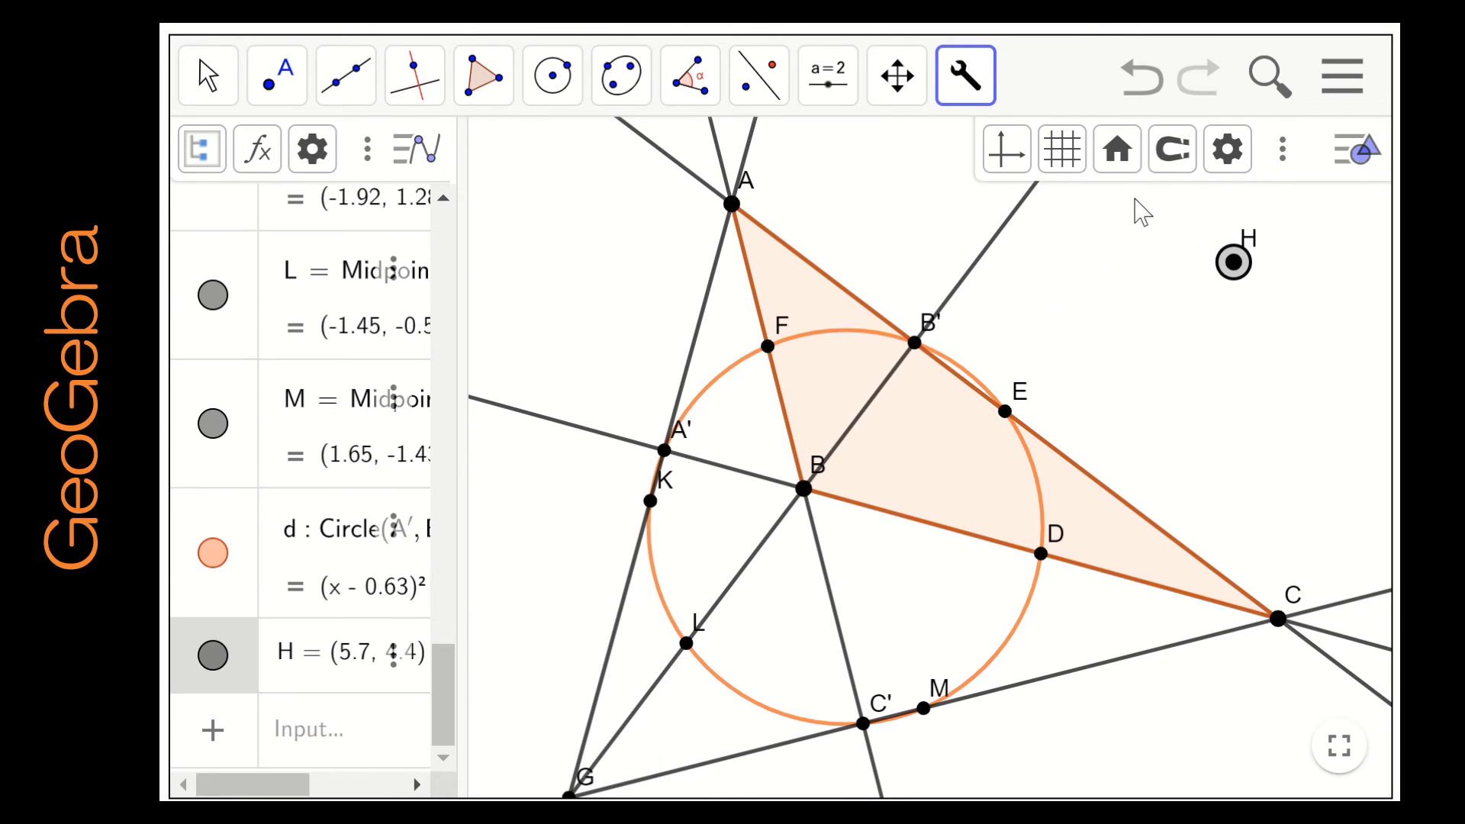
{"action": "left_click", "coordinate": [977, 82]}
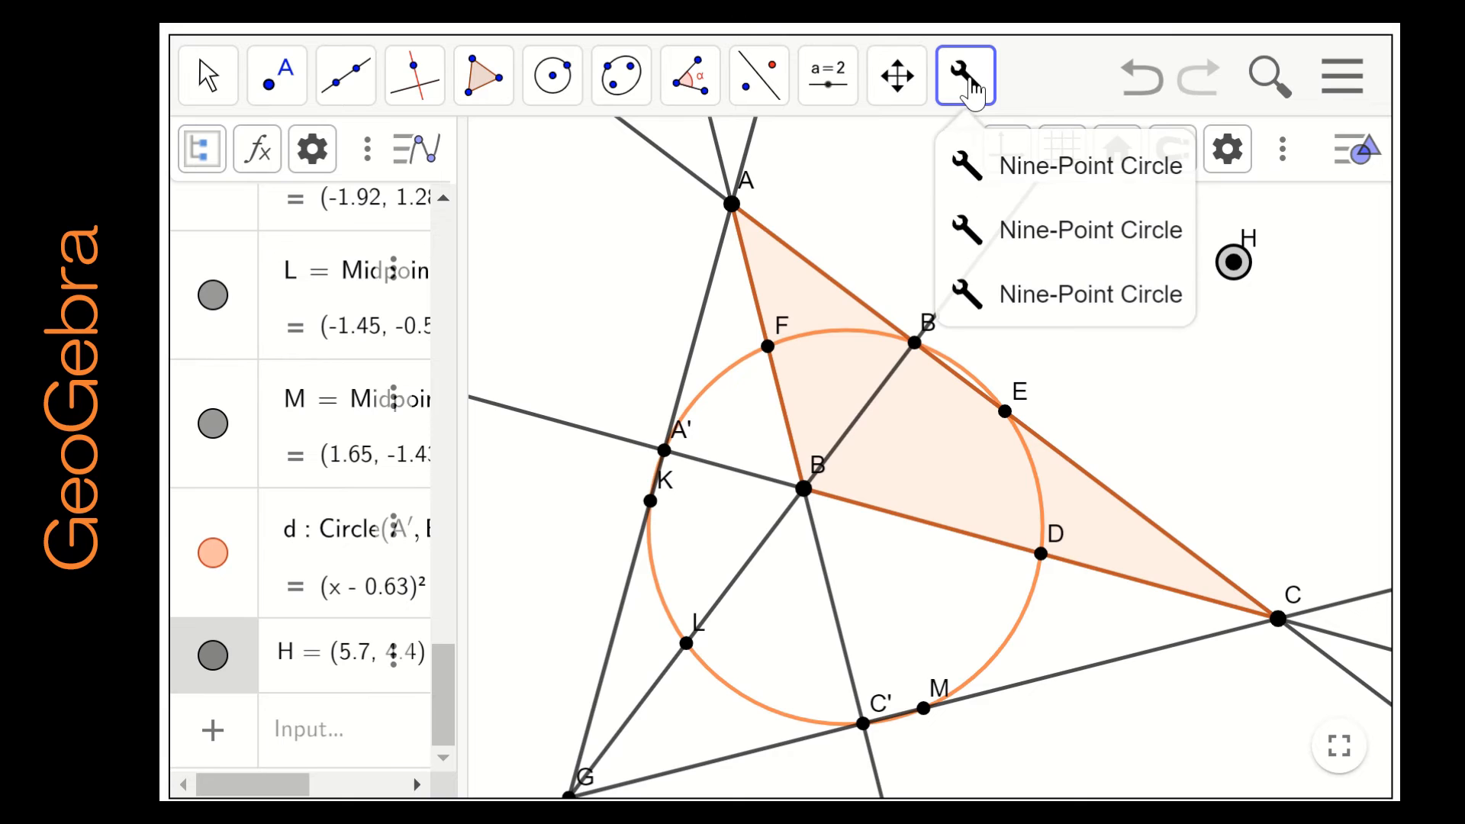
Step: Delete the stray point H and all of the original triangle construction to empty the drawing
{"action": "left_click", "coordinate": [897, 75]}
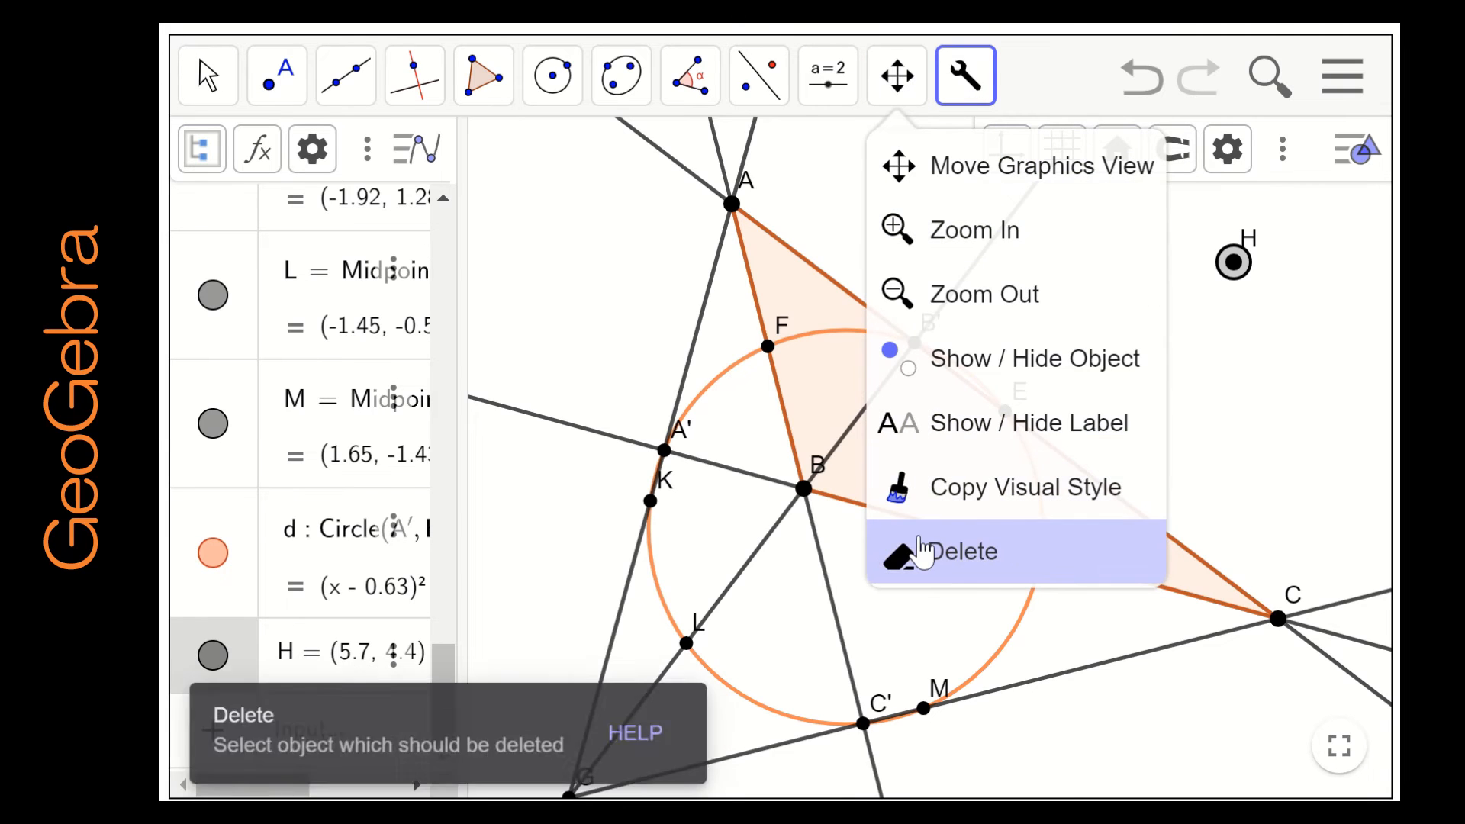
{"action": "left_click", "coordinate": [923, 551]}
{"action": "left_click", "coordinate": [1234, 262]}
{"action": "left_click", "coordinate": [803, 486]}
{"action": "left_click", "coordinate": [1006, 413]}
{"action": "left_click", "coordinate": [1275, 624]}
{"action": "left_click", "coordinate": [733, 206]}
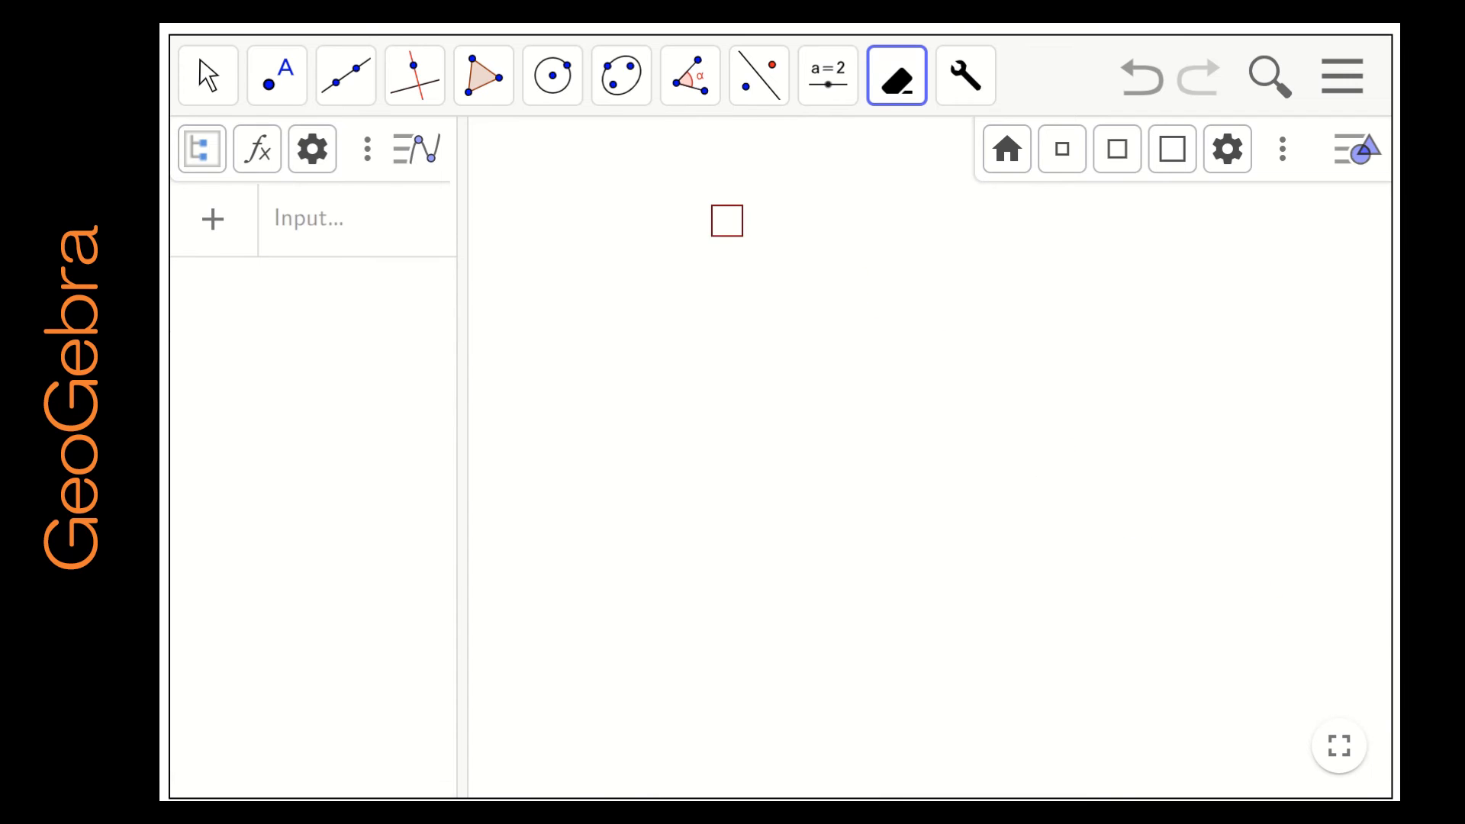
Step: Apply the Nine-Point Circle tool to three new points forming a triangle, and move its upper vertex A to reshape it
{"action": "left_click", "coordinate": [963, 76]}
{"action": "left_click", "coordinate": [1002, 160]}
{"action": "left_click", "coordinate": [848, 298]}
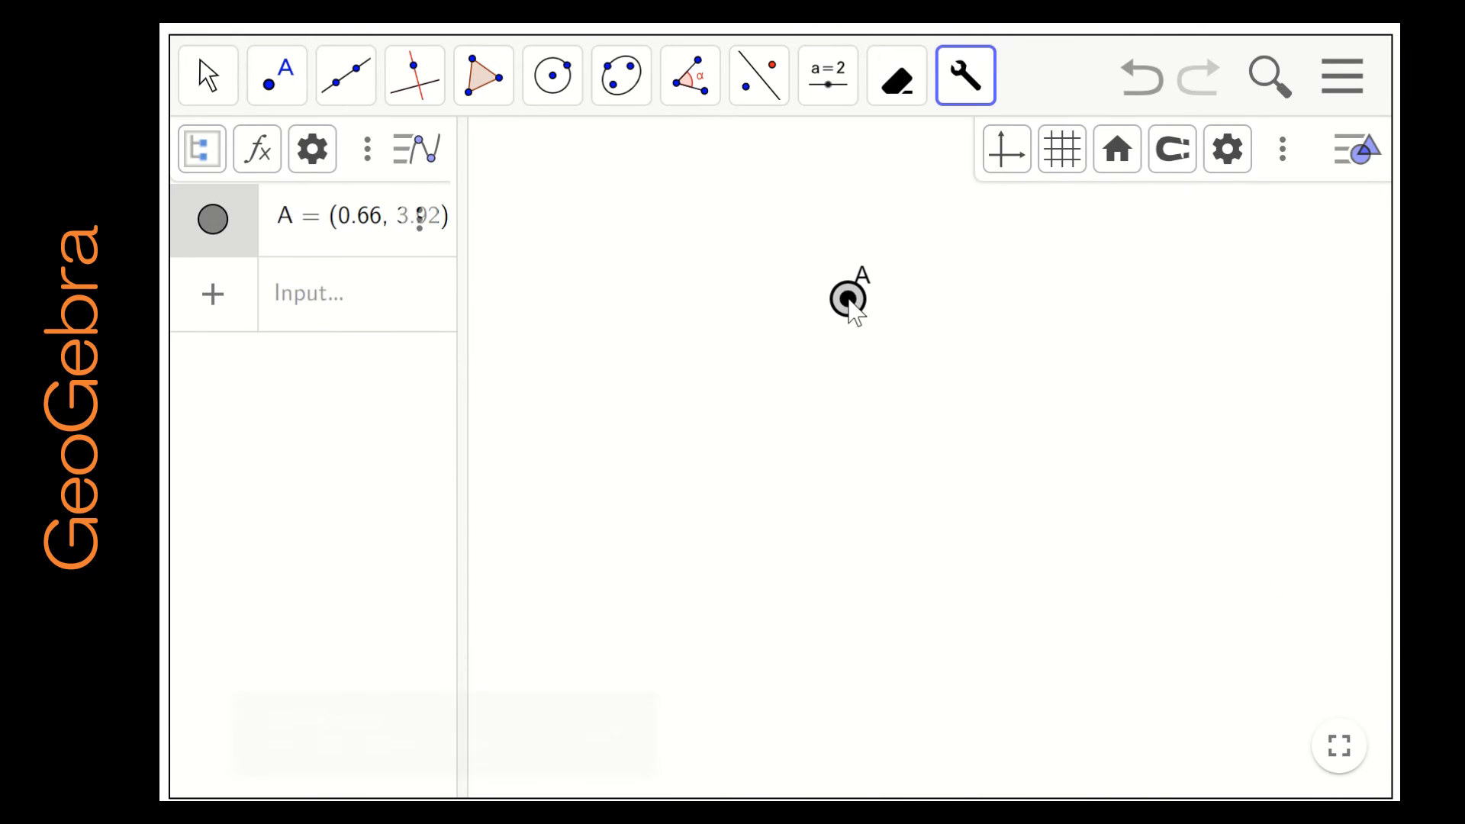
{"action": "left_click", "coordinate": [680, 577]}
{"action": "left_click", "coordinate": [1068, 620]}
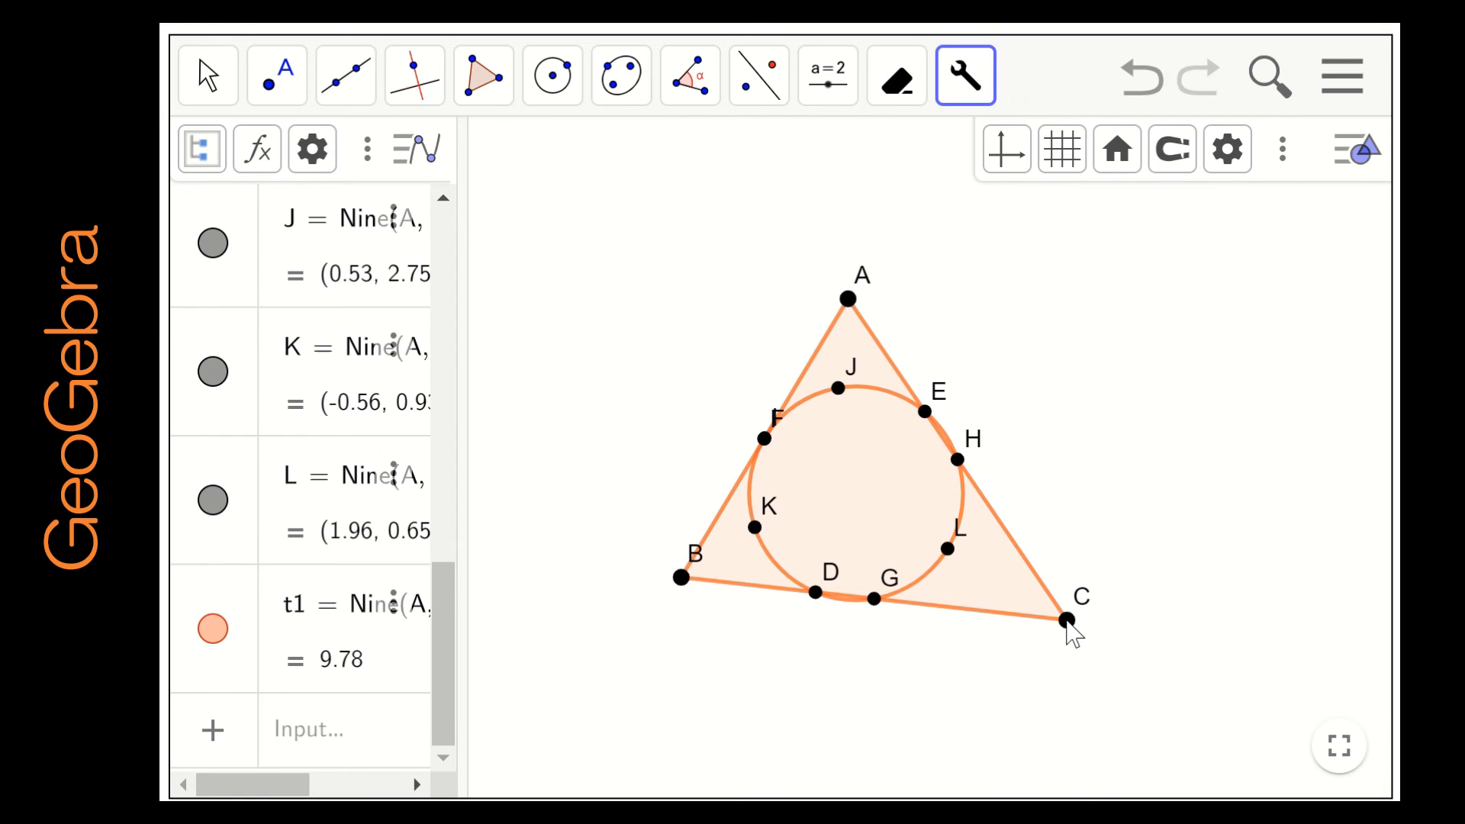
{"action": "left_click", "coordinate": [204, 76]}
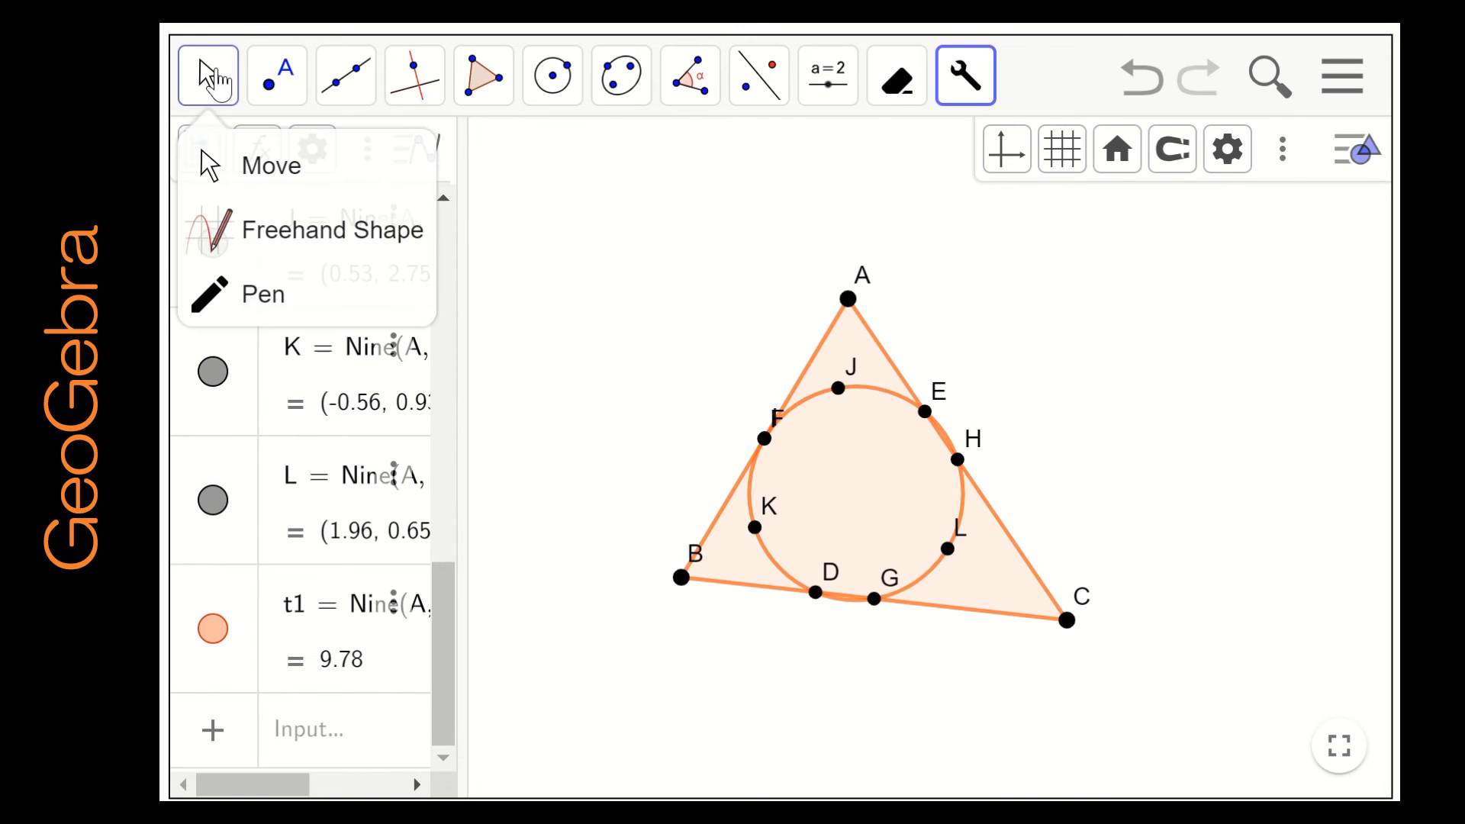
{"action": "left_click_drag", "start_coordinate": [848, 300], "coordinate": [775, 281]}
Step: Apply the Nine-Point Circle tool to three new points for a second, smaller triangle to the right of the first
{"action": "left_click", "coordinate": [965, 76]}
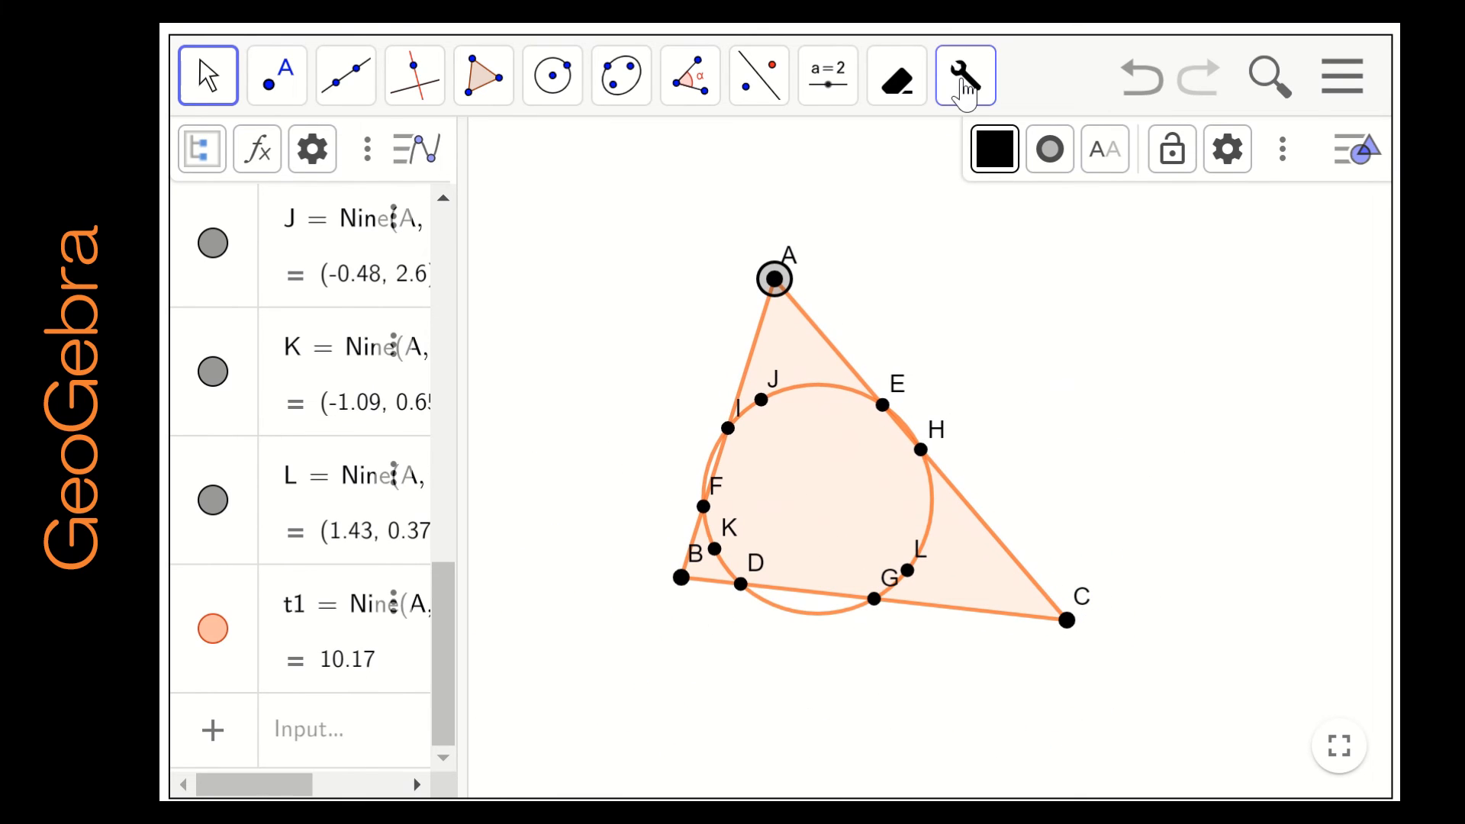
{"action": "left_click", "coordinate": [1047, 296]}
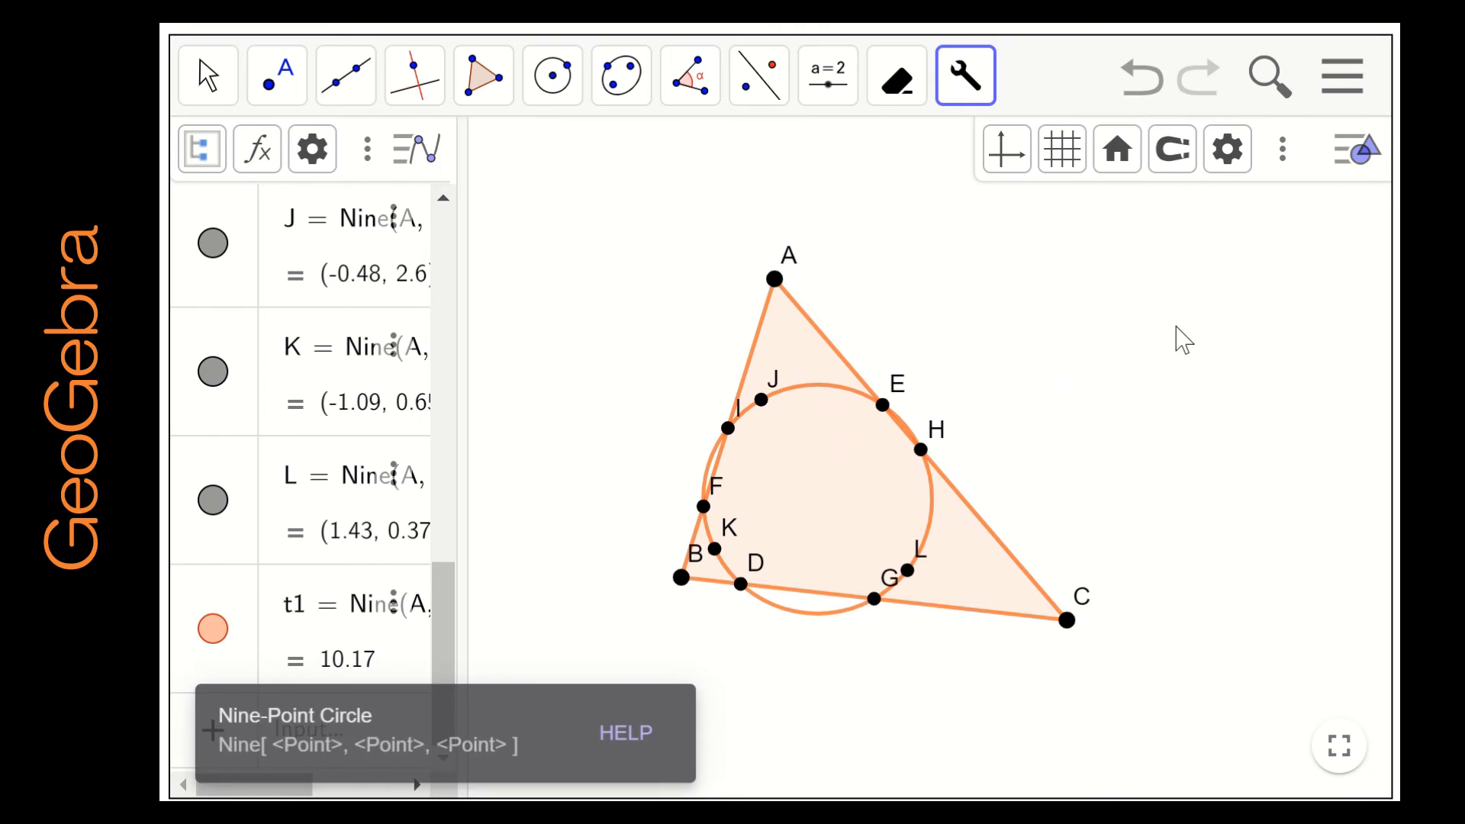
{"action": "left_click", "coordinate": [1181, 310]}
{"action": "left_click", "coordinate": [1062, 360]}
{"action": "left_click", "coordinate": [1271, 609]}
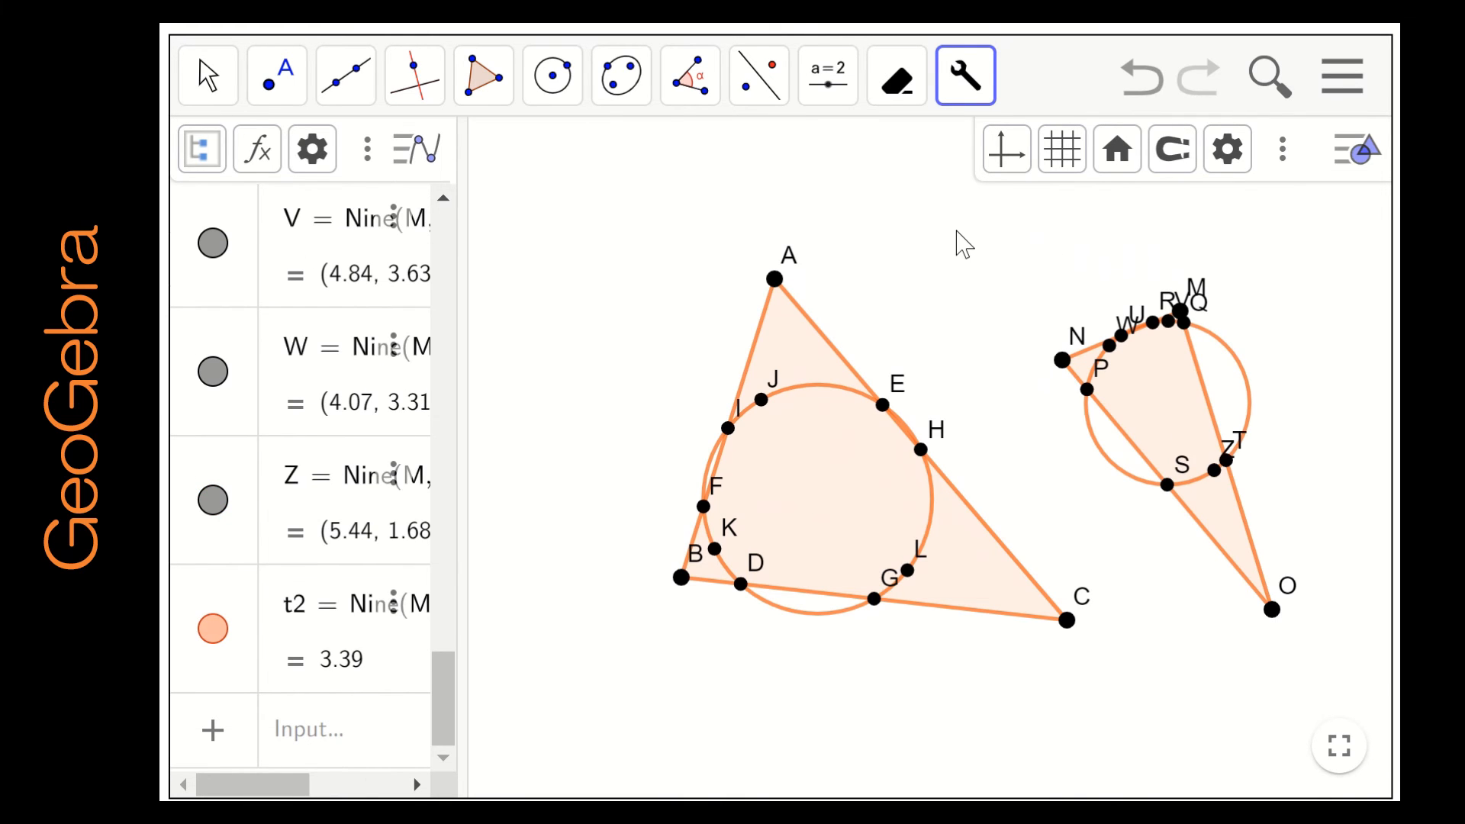
Step: Activate the Delete tool
{"action": "left_click", "coordinate": [896, 76]}
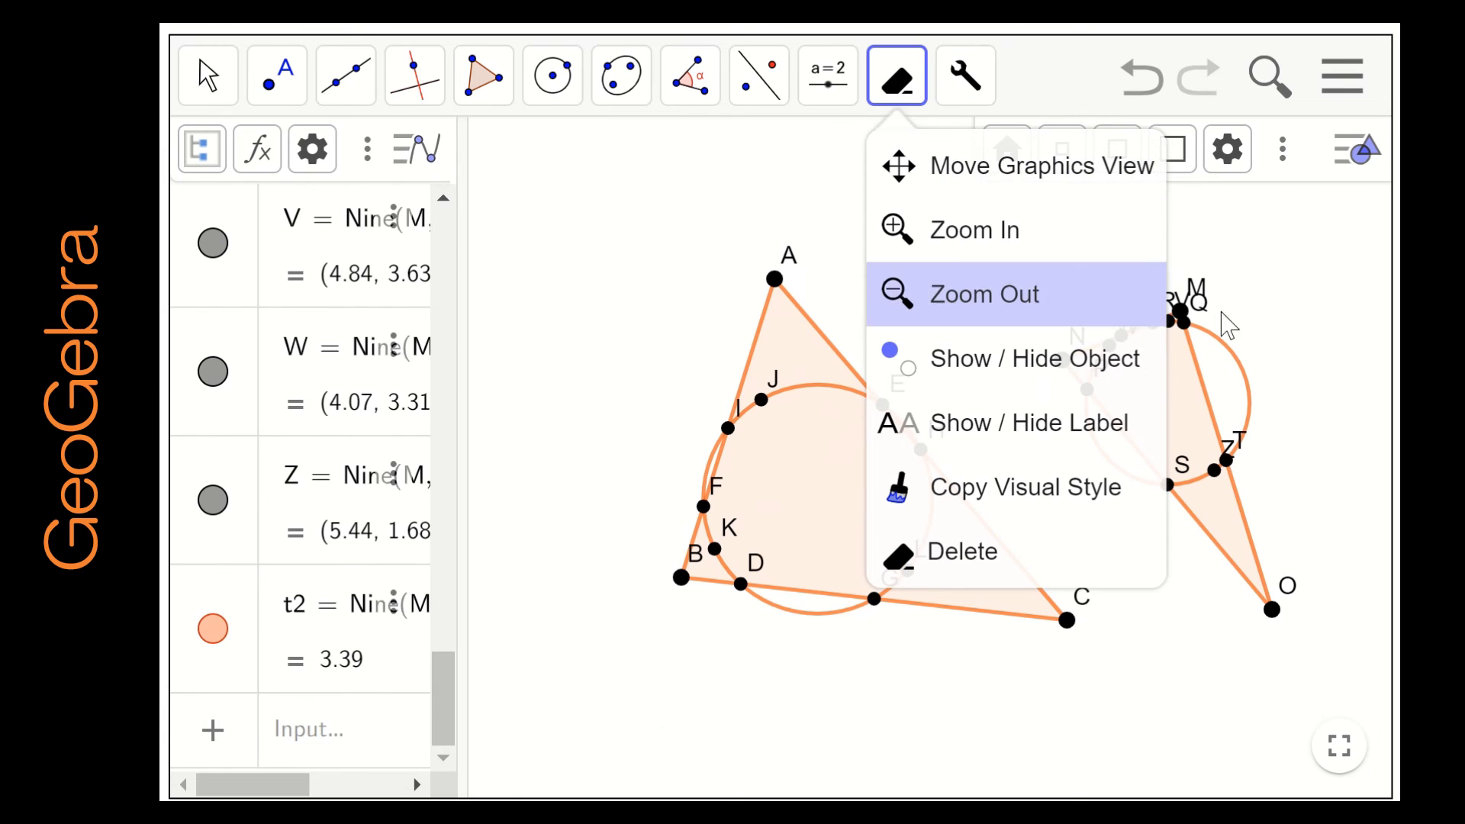